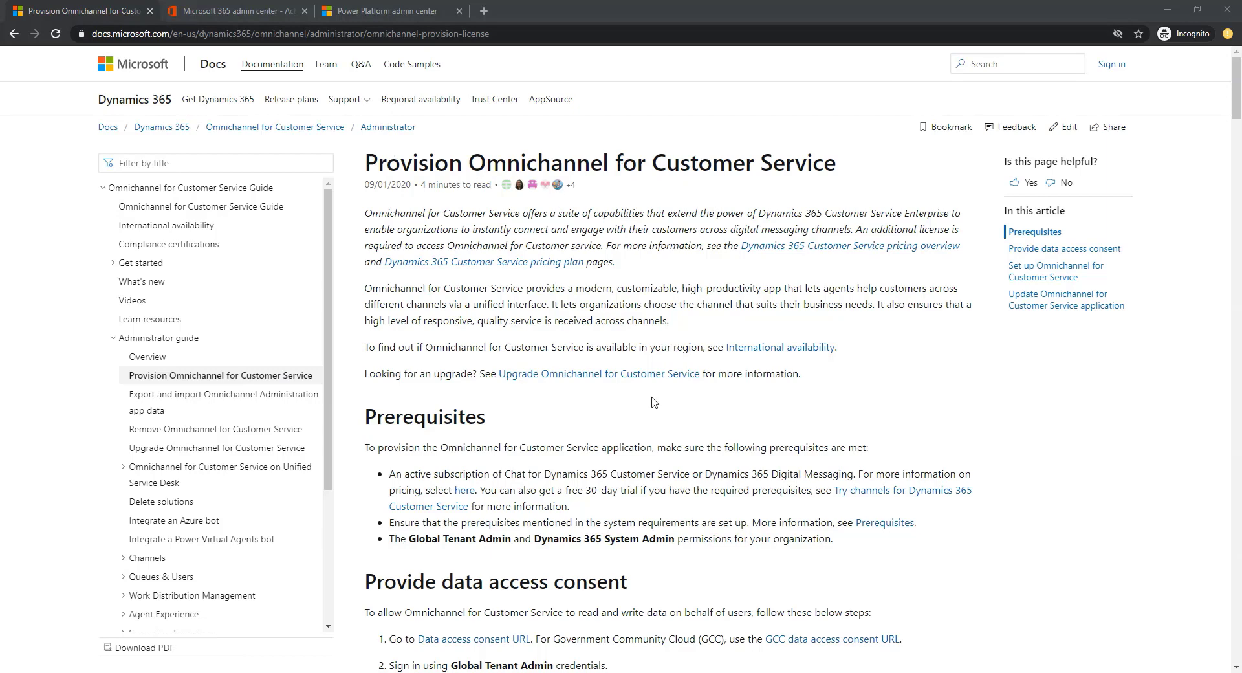
Highlight the prerequisite requiring an active Chat or Digital Messaging subscription in the Docs article.
scroll(654, 382, down, 2)
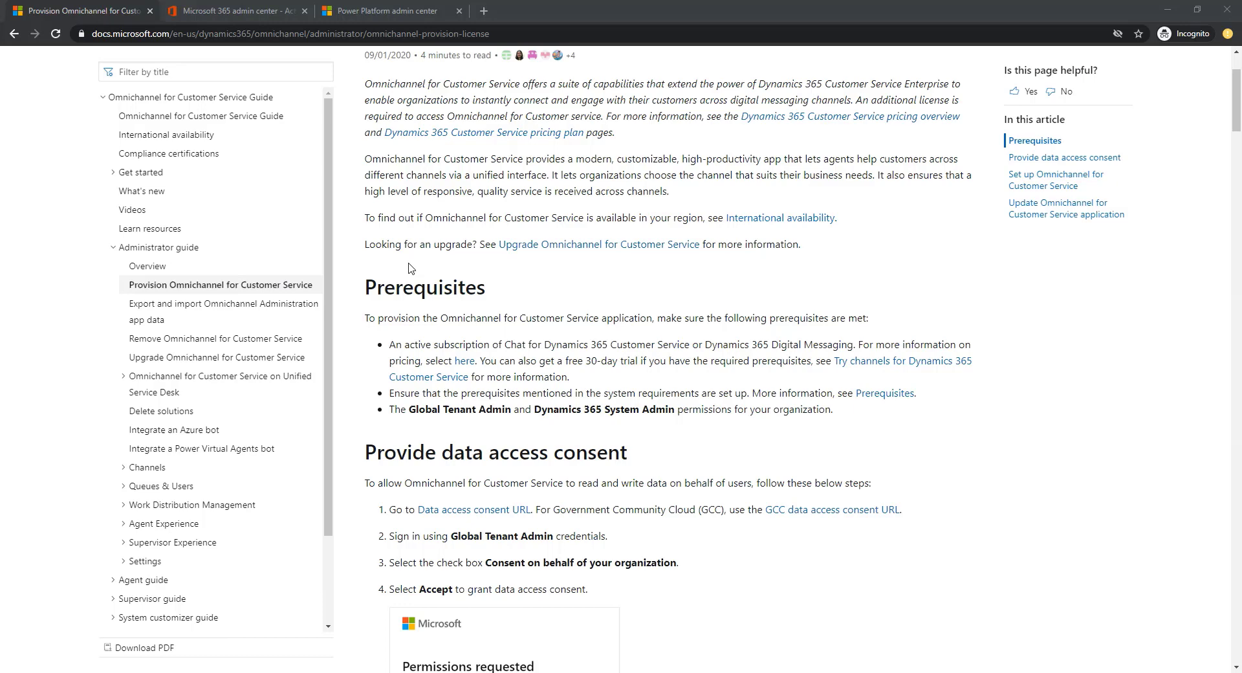
scroll(408, 268, up, 2)
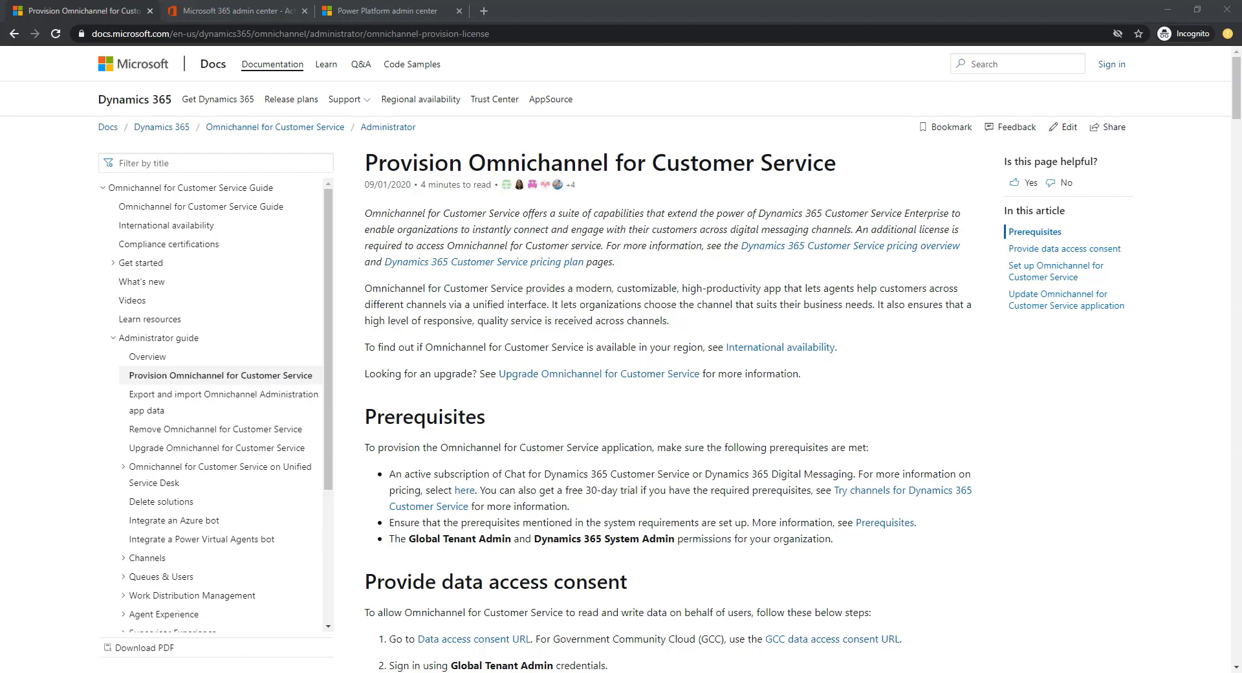
scroll(382, 327, down, 2)
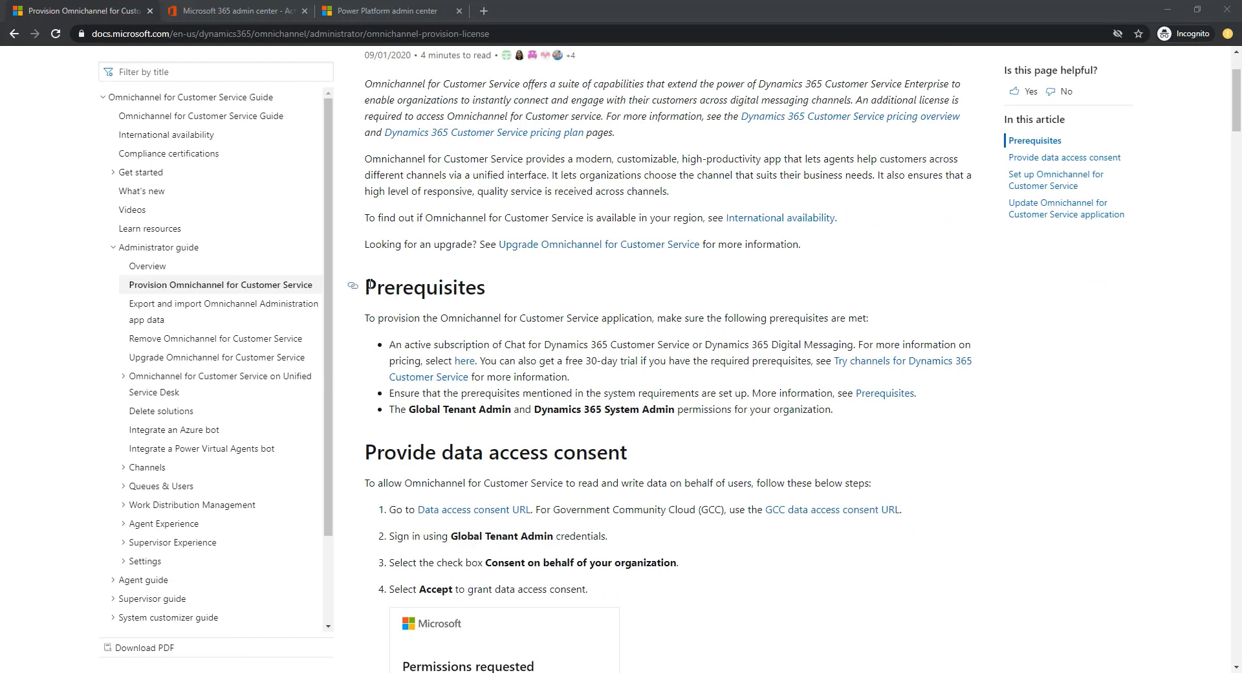
drag(571, 377, 388, 344)
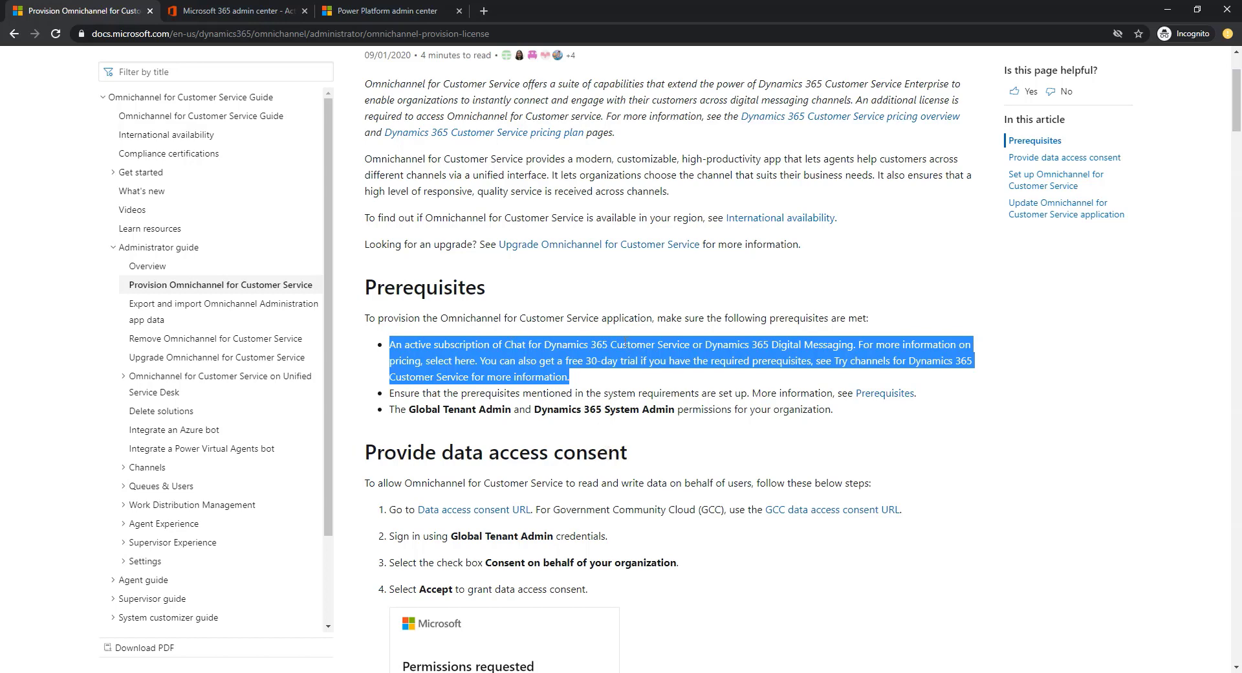
Confirm the admin user holds the Digital Messaging add-on licence and Global admin role, then return to Docs.
click(378, 13)
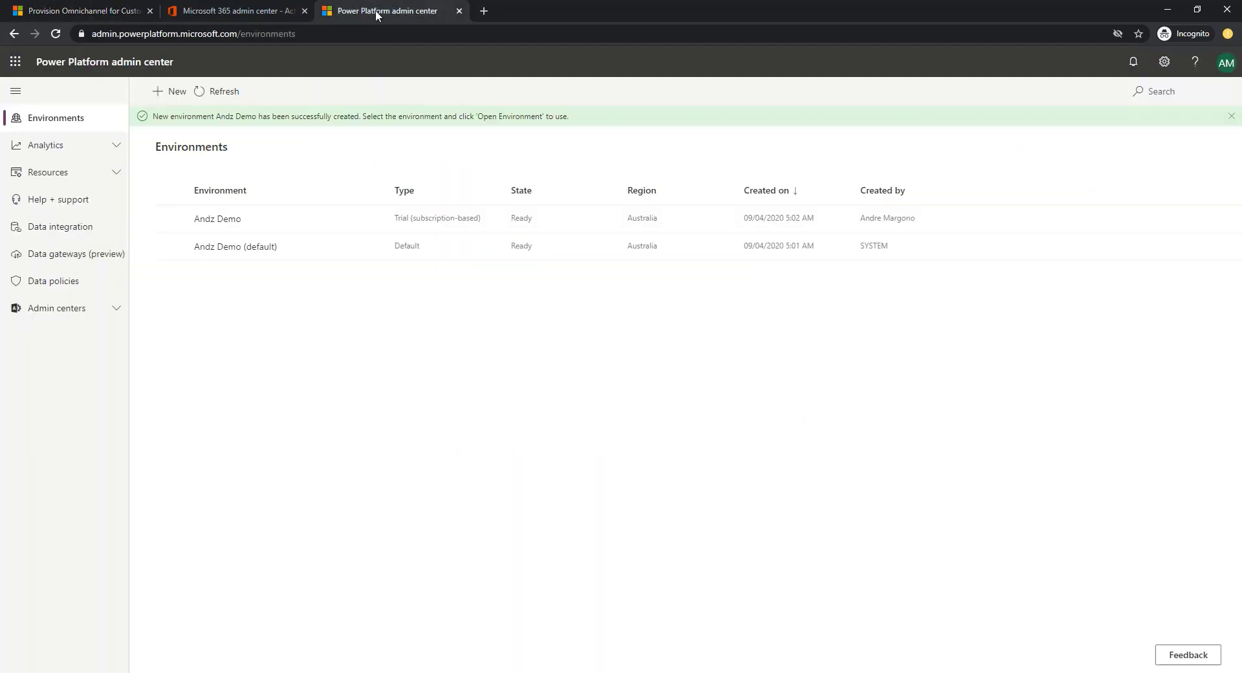
click(250, 13)
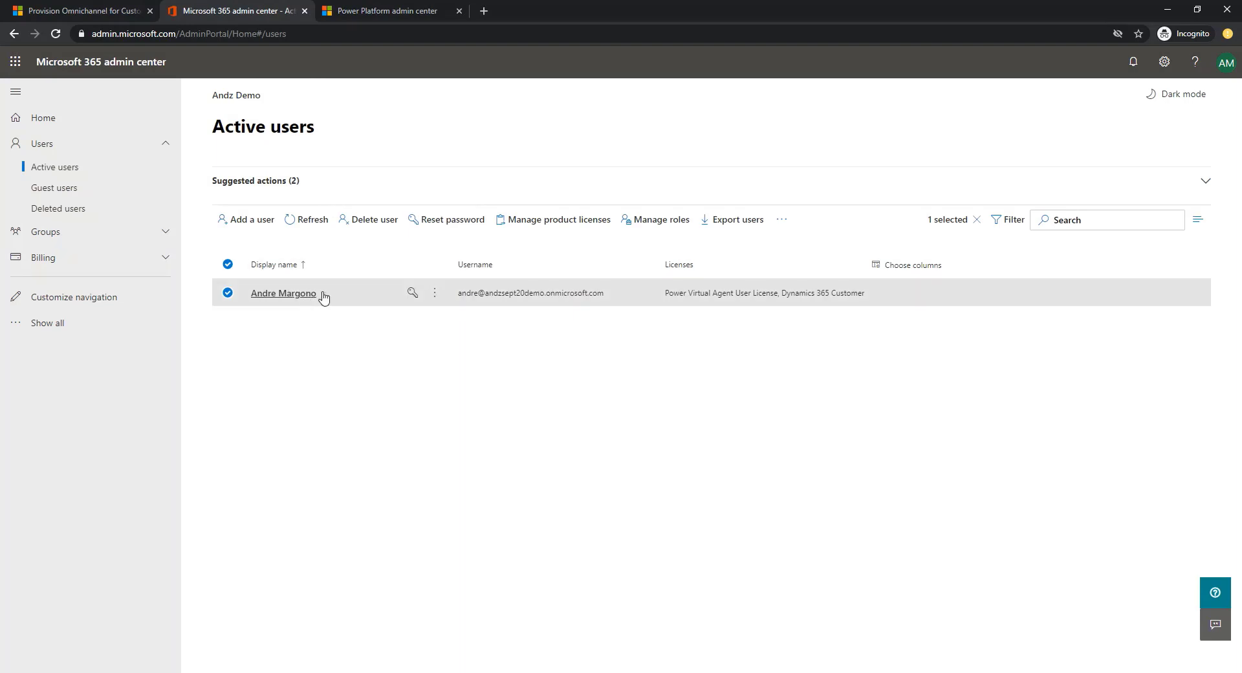
click(299, 293)
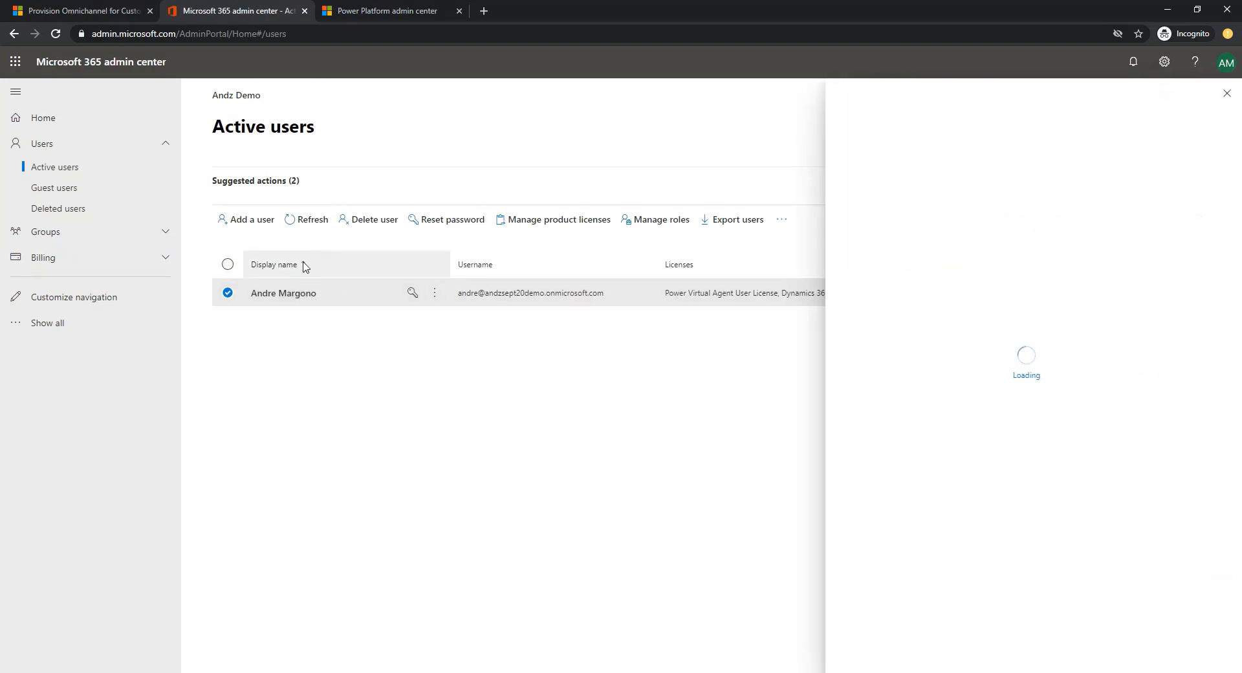
click(975, 227)
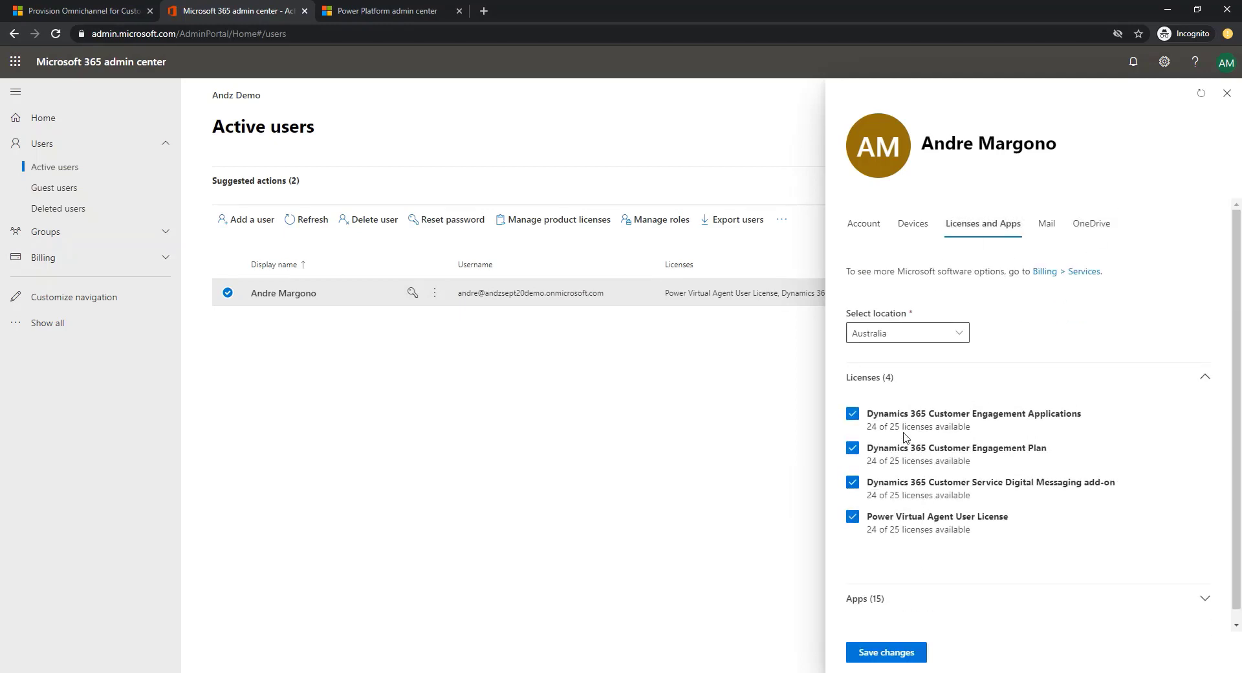
click(864, 223)
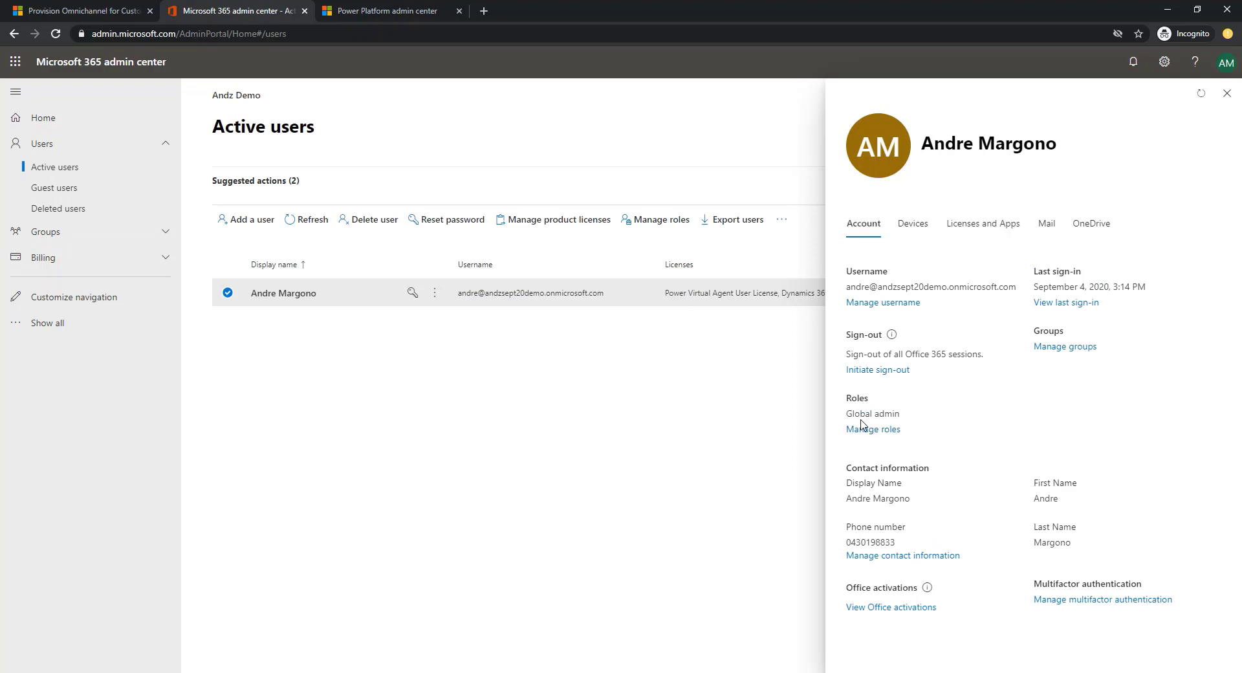
click(98, 11)
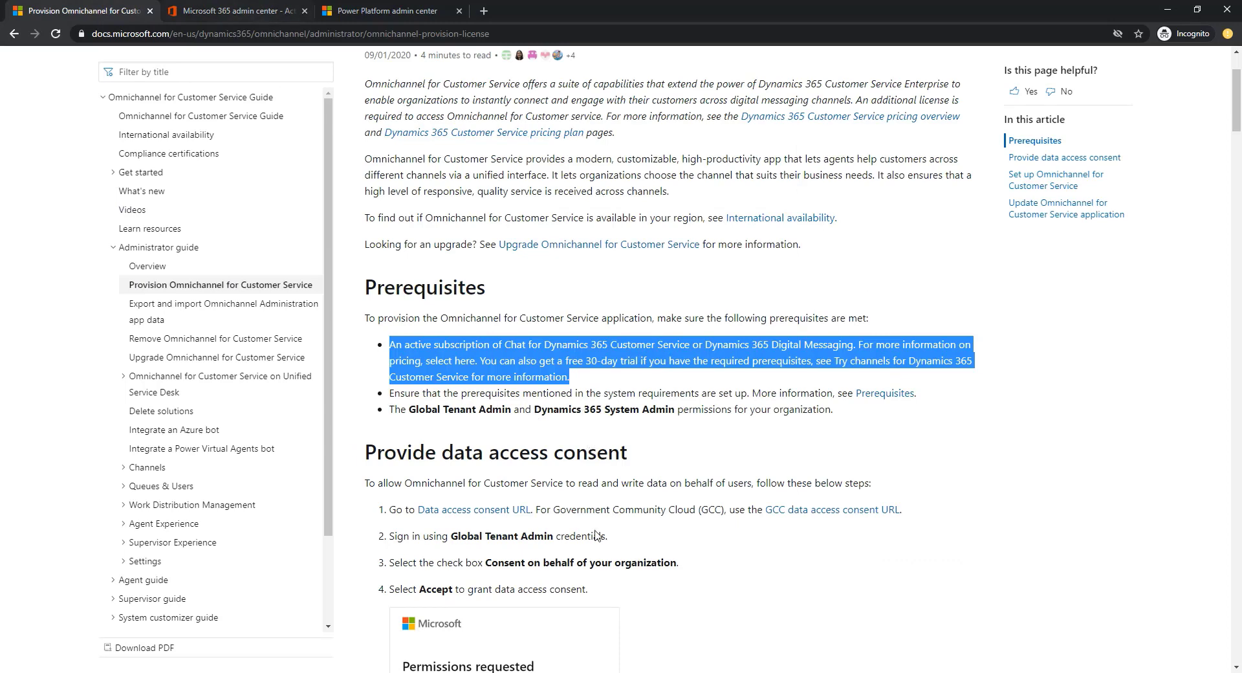
Open the 'Data access consent URL' link from 'Provide data access consent' in a new tab.
scroll(624, 497, down, 2)
scroll(624, 497, down, 2)
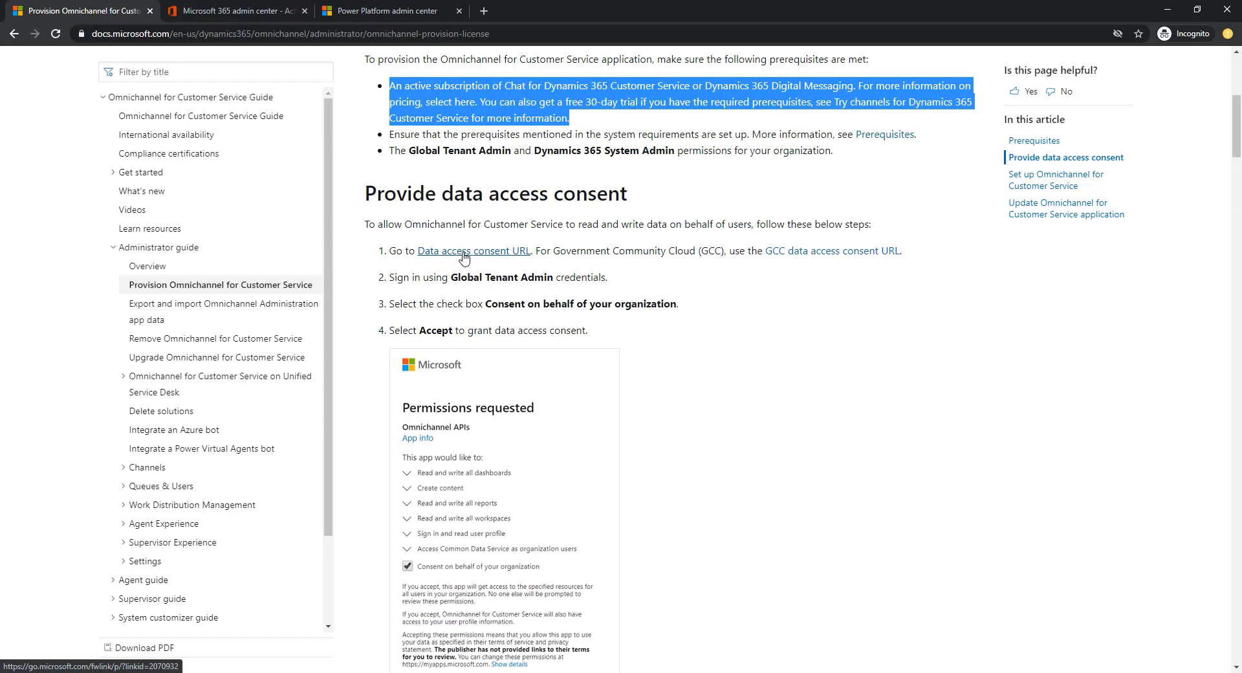
middle_click(464, 258)
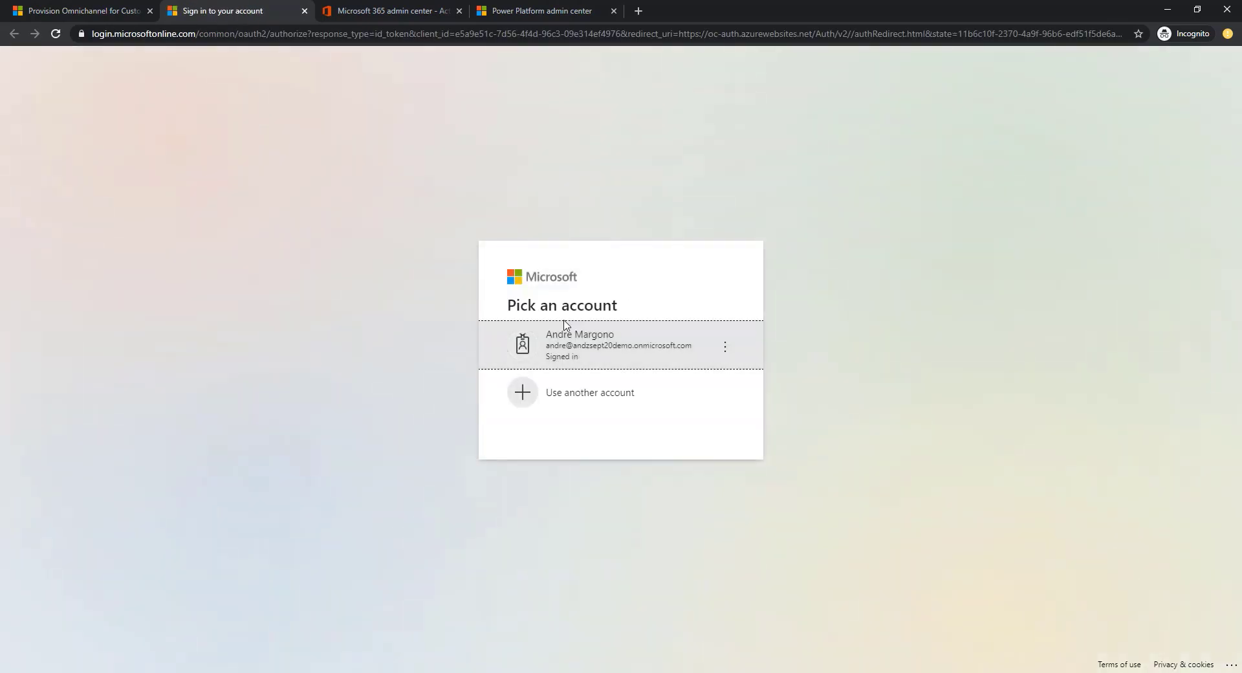
Sign in with the admin account and accept the Omnichannel API permissions for the whole organisation.
click(615, 354)
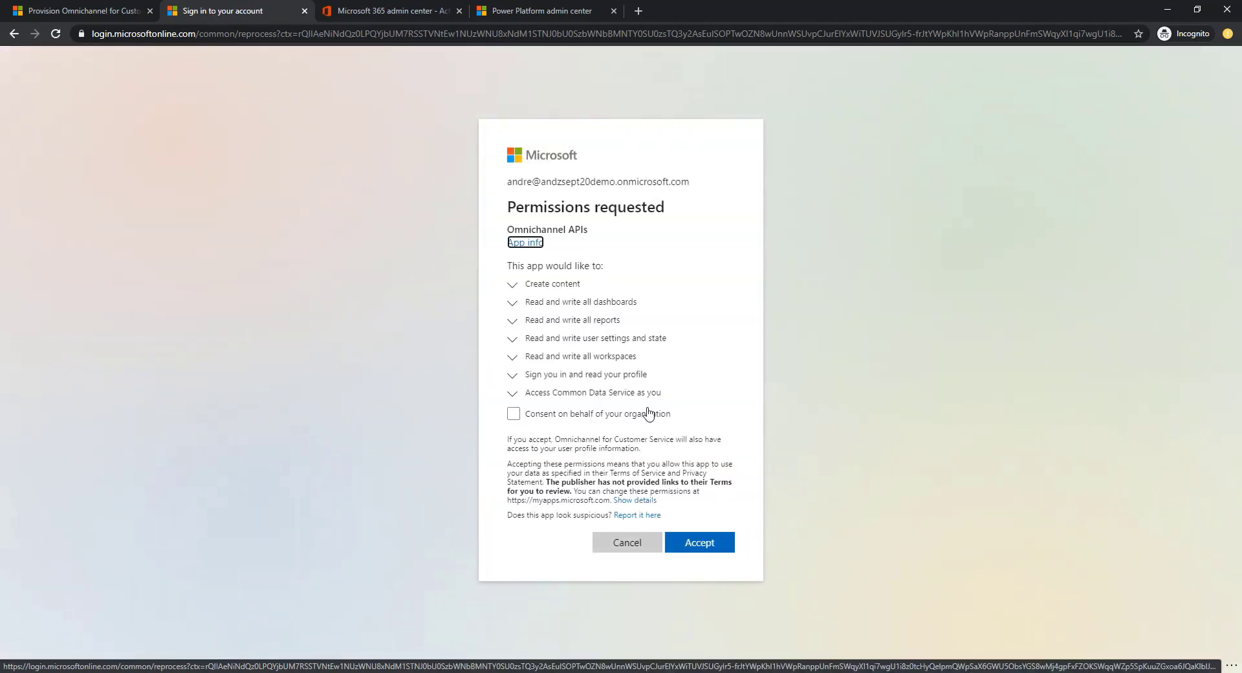
click(589, 414)
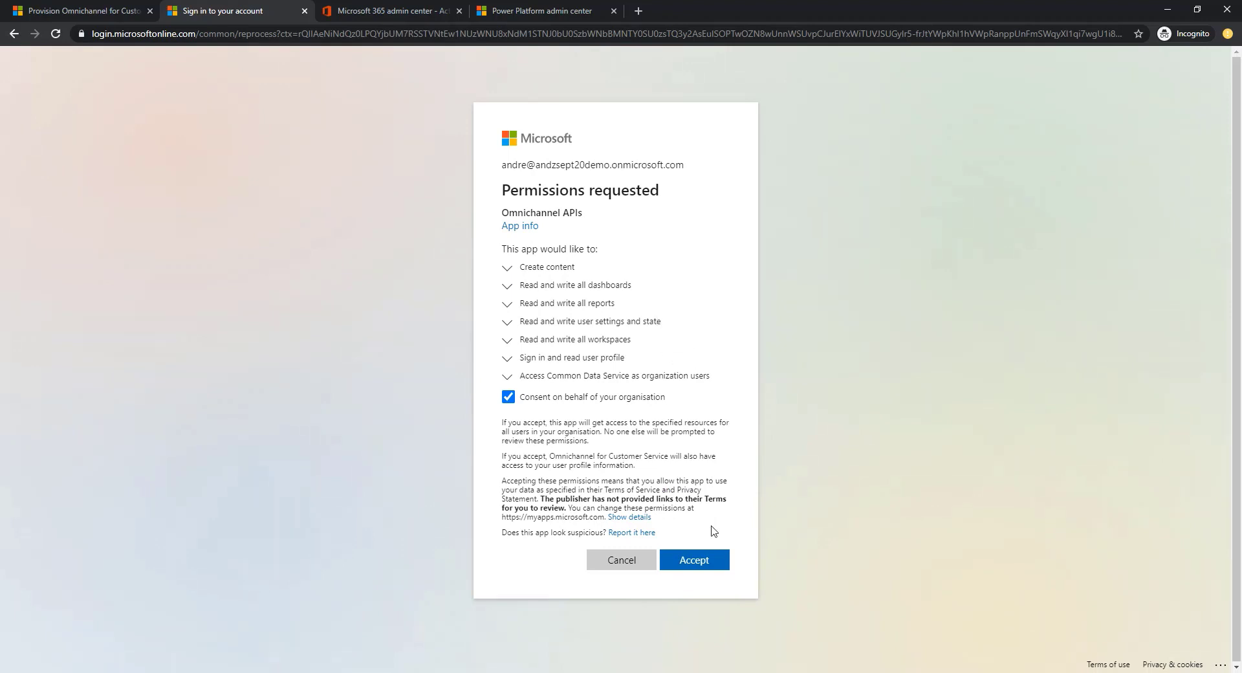
click(699, 560)
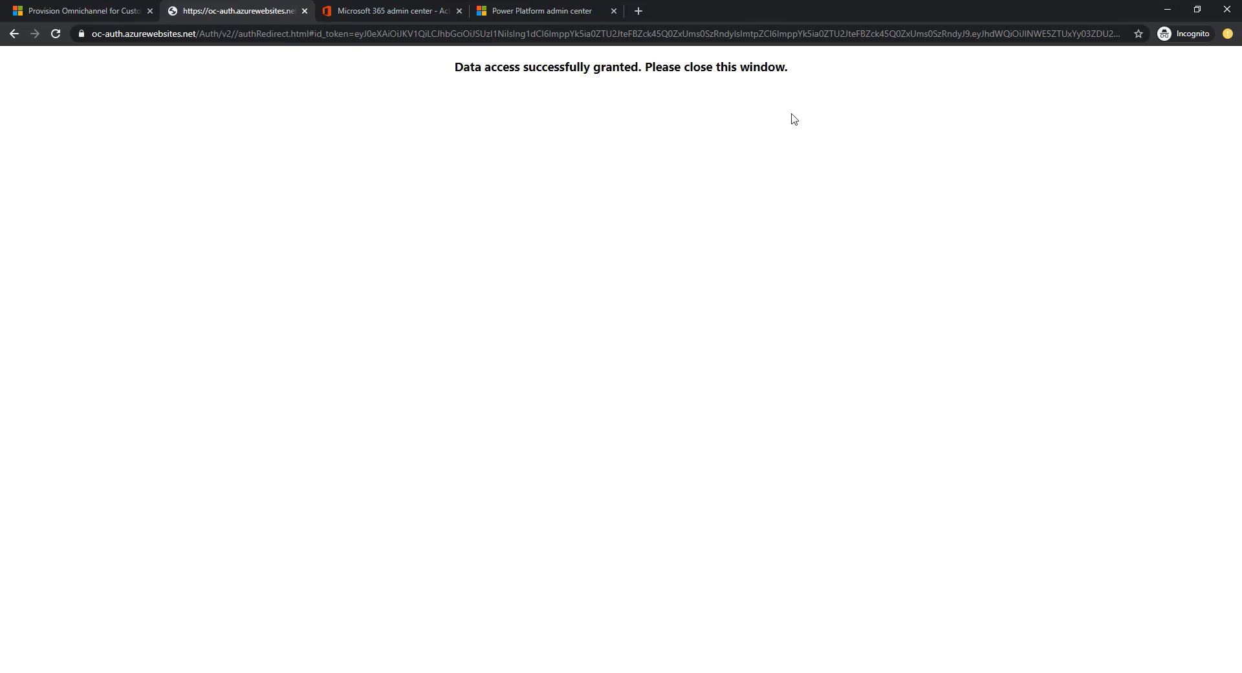
Close the consent confirmation and open Resources > Dynamics 365 apps in Power Platform admin center.
click(304, 11)
scroll(769, 406, down, 3)
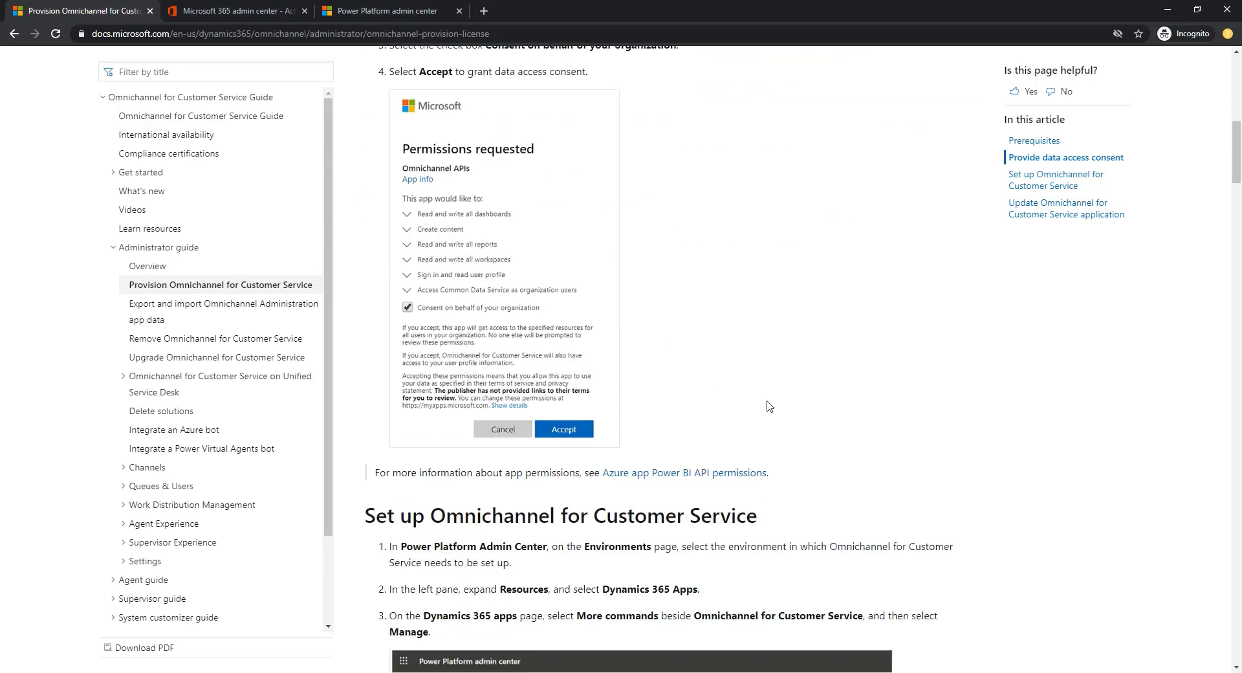
scroll(769, 405, down, 5)
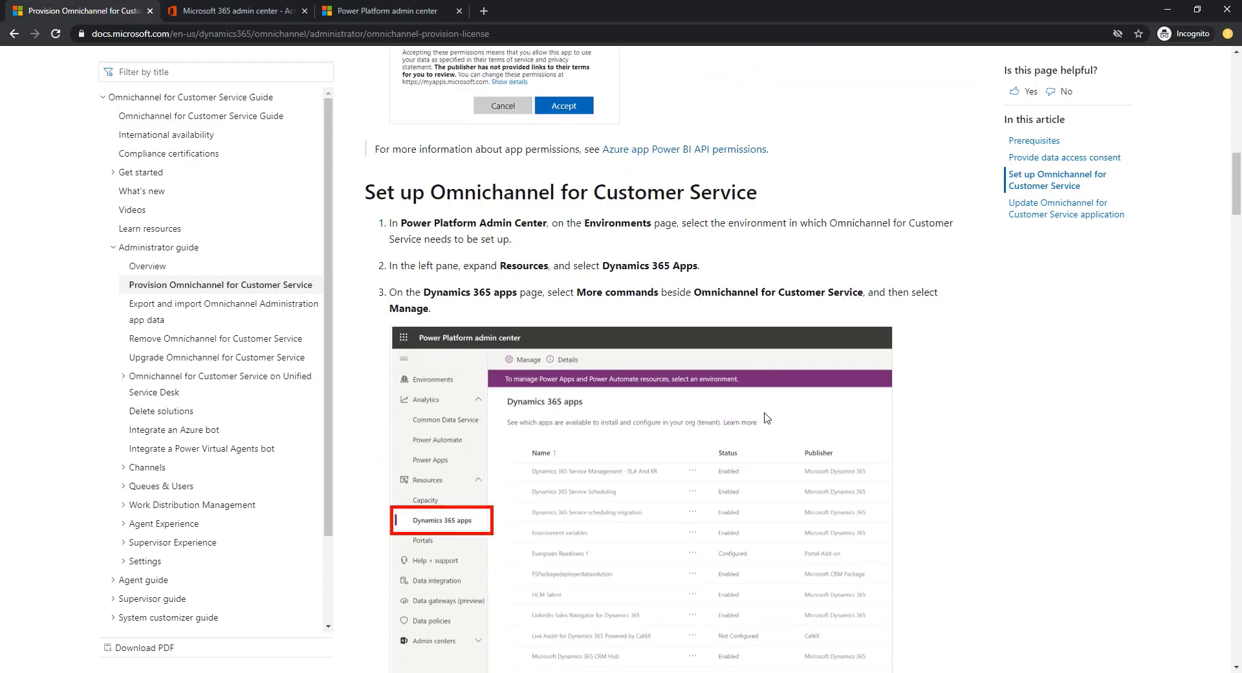
scroll(767, 417, down, 1)
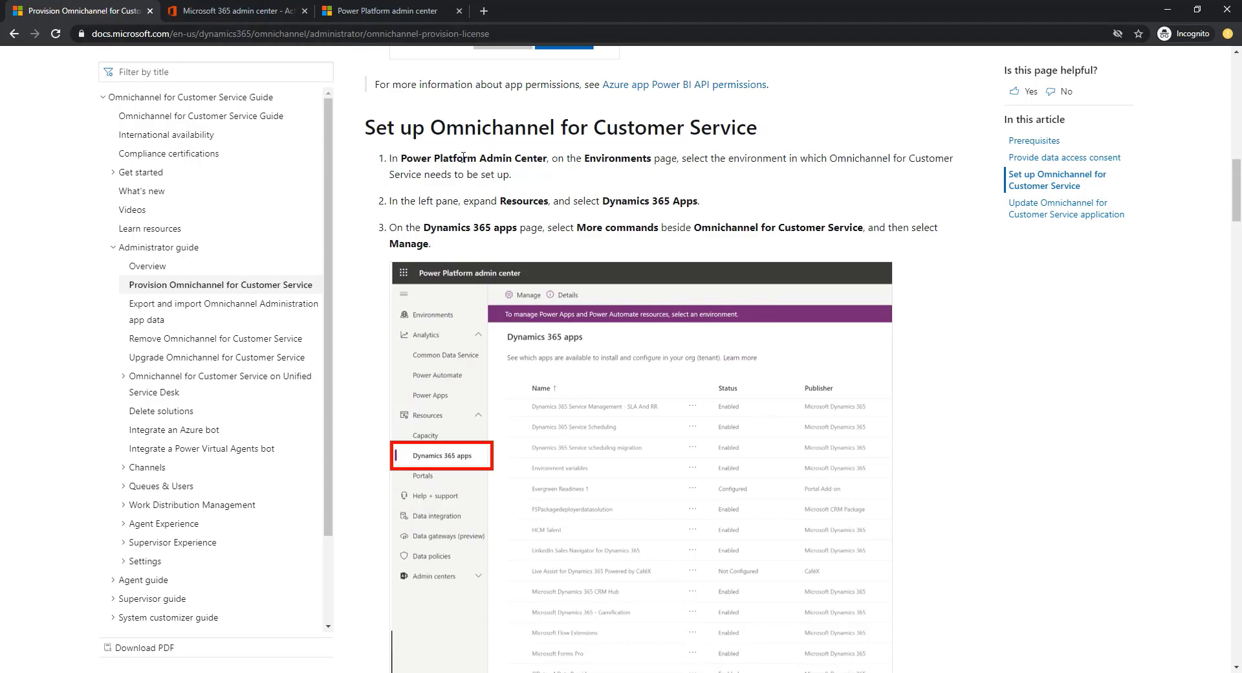
click(388, 12)
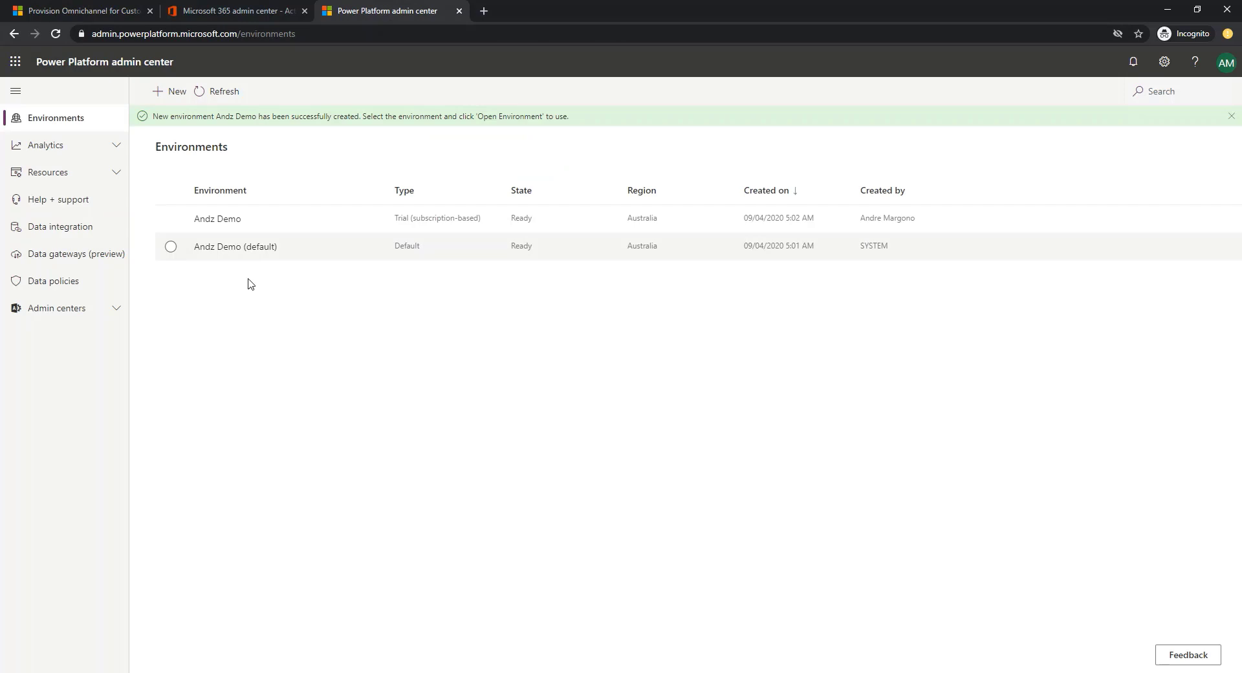
click(100, 181)
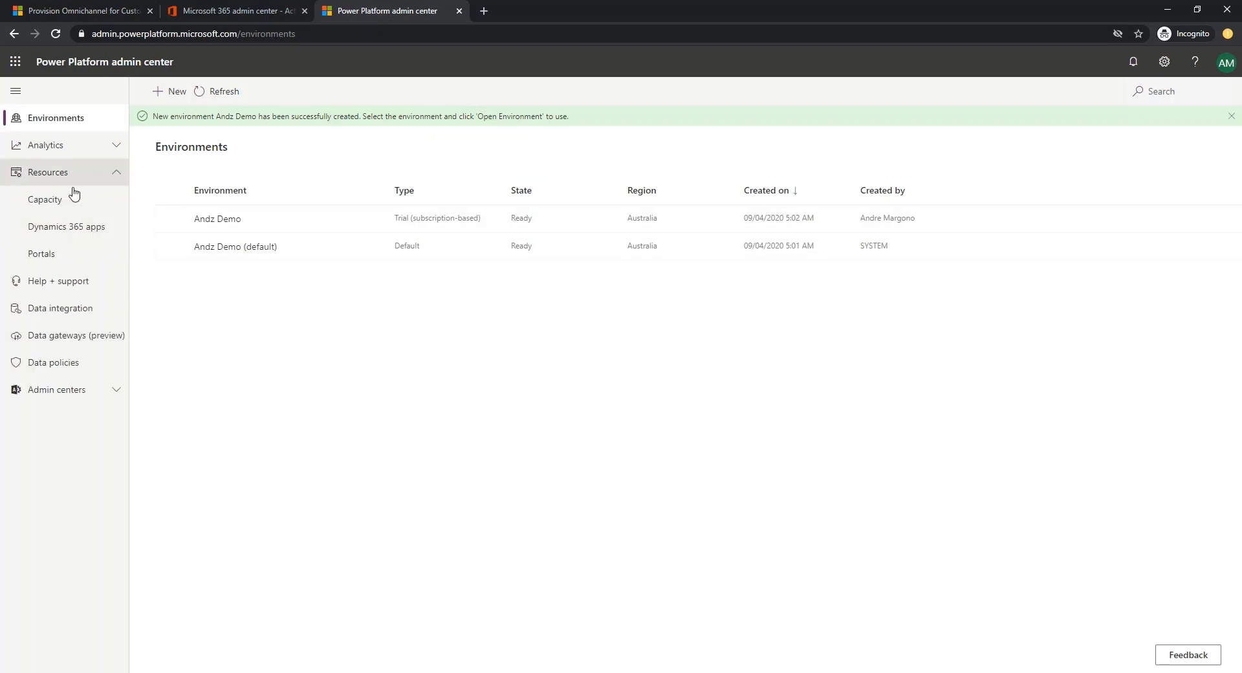
click(76, 228)
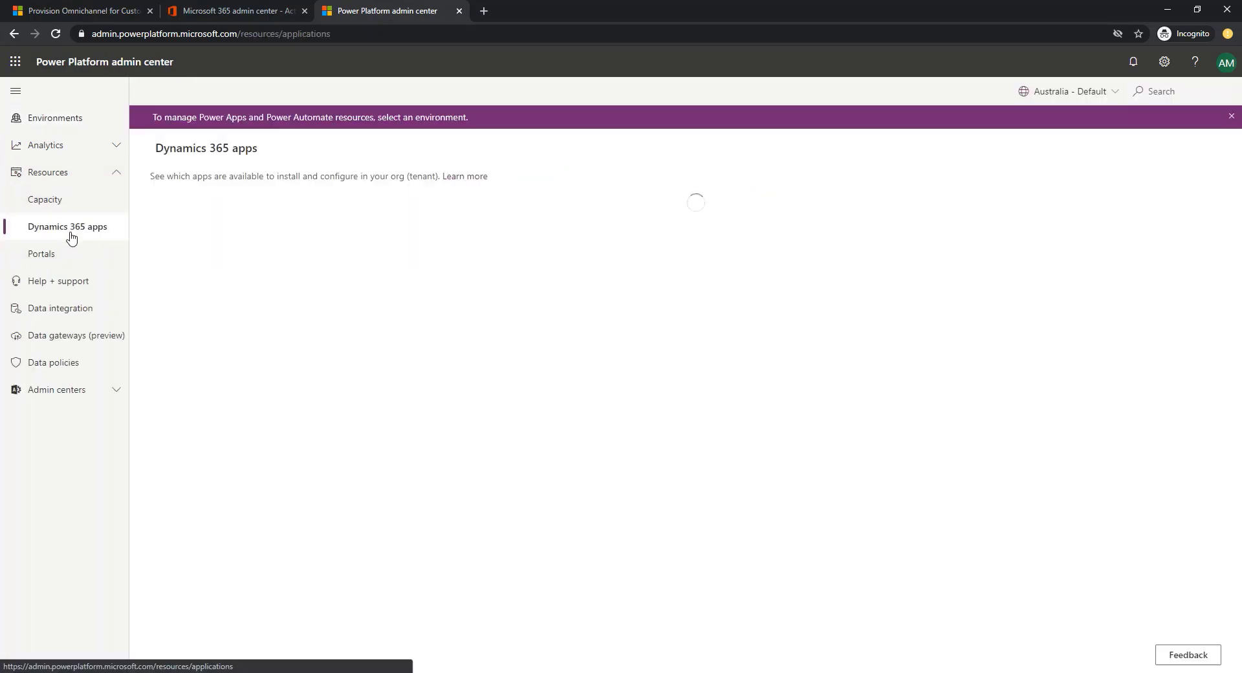
After rechecking the docs, choose Manage for Omnichannel for Customer Service from its '...' menu.
click(97, 11)
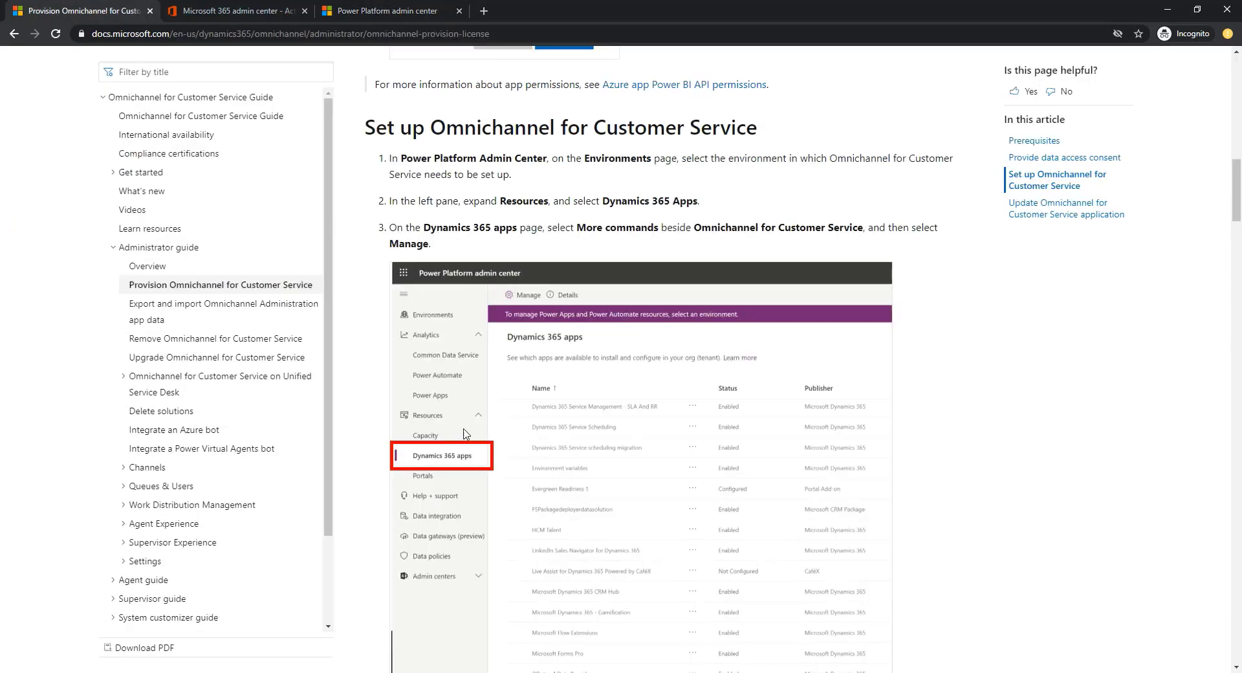
scroll(650, 511, down, 5)
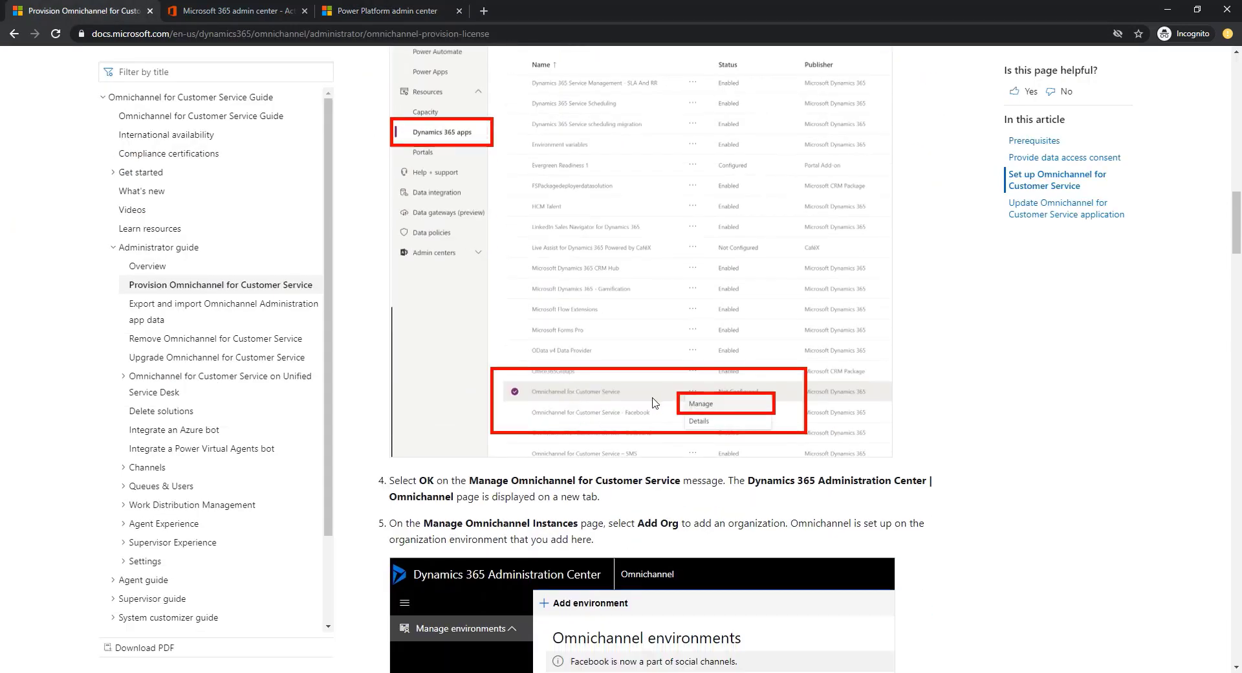
click(348, 17)
scroll(421, 429, down, 10)
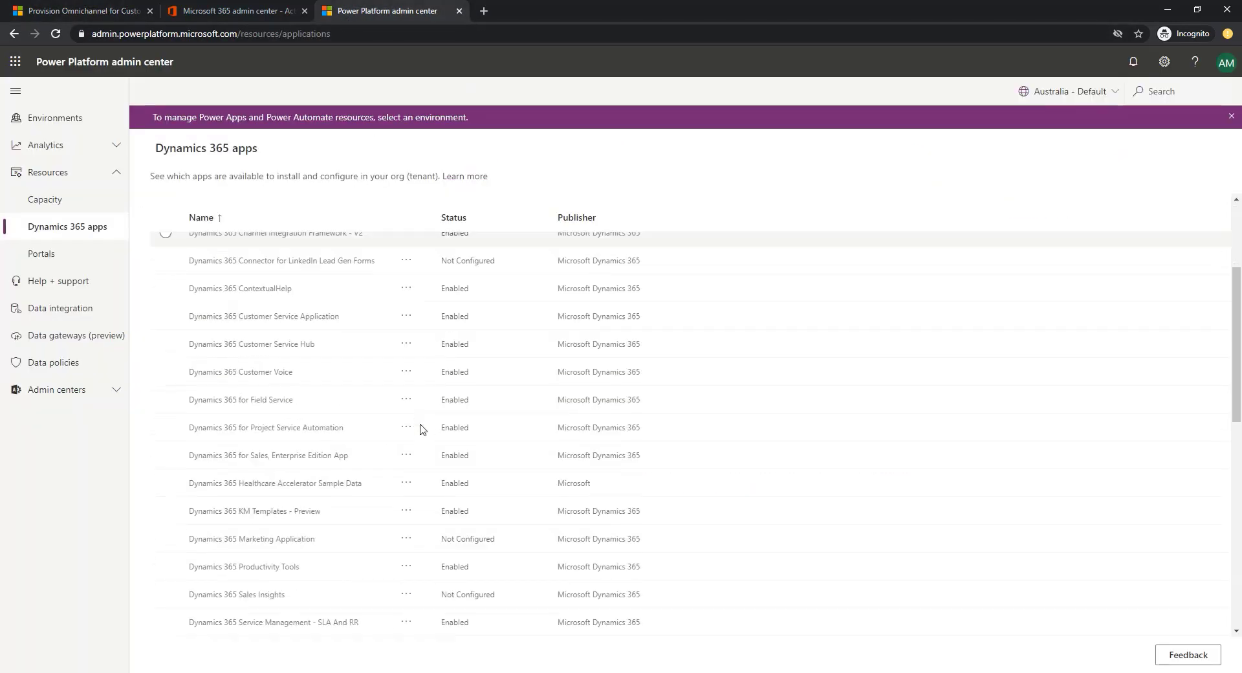
scroll(421, 429, down, 5)
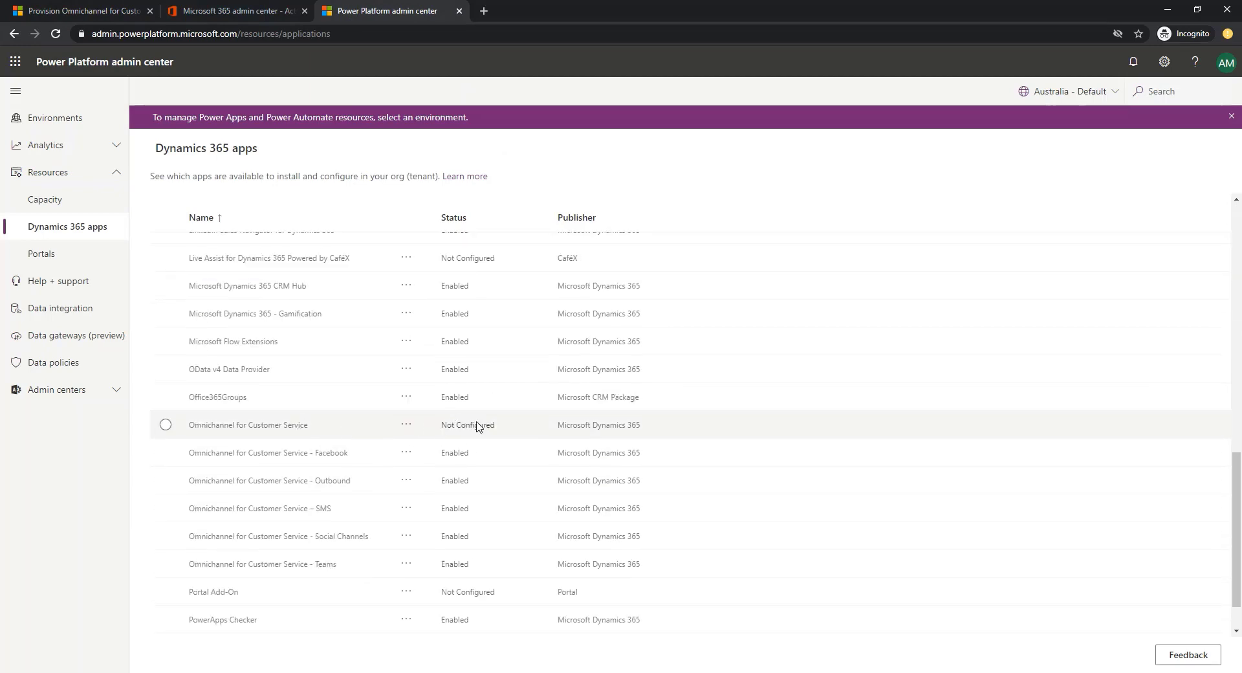
click(406, 427)
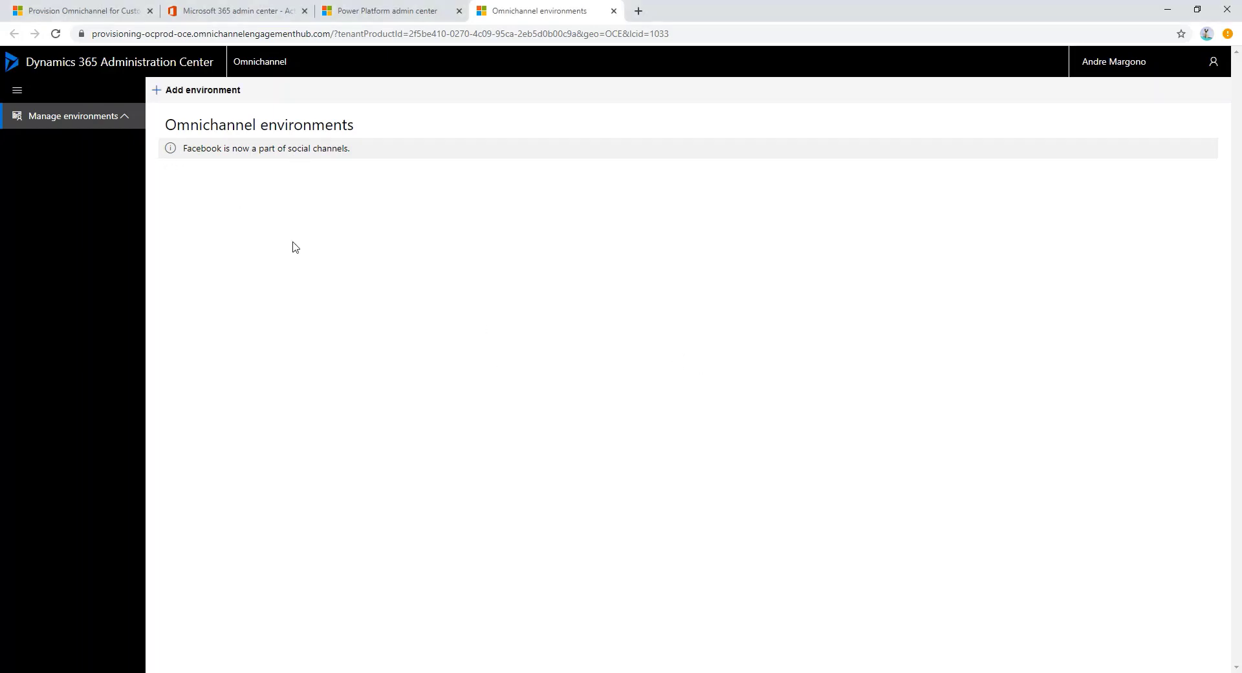
Start adding an Omnichannel environment and select Andz Demo.
click(207, 91)
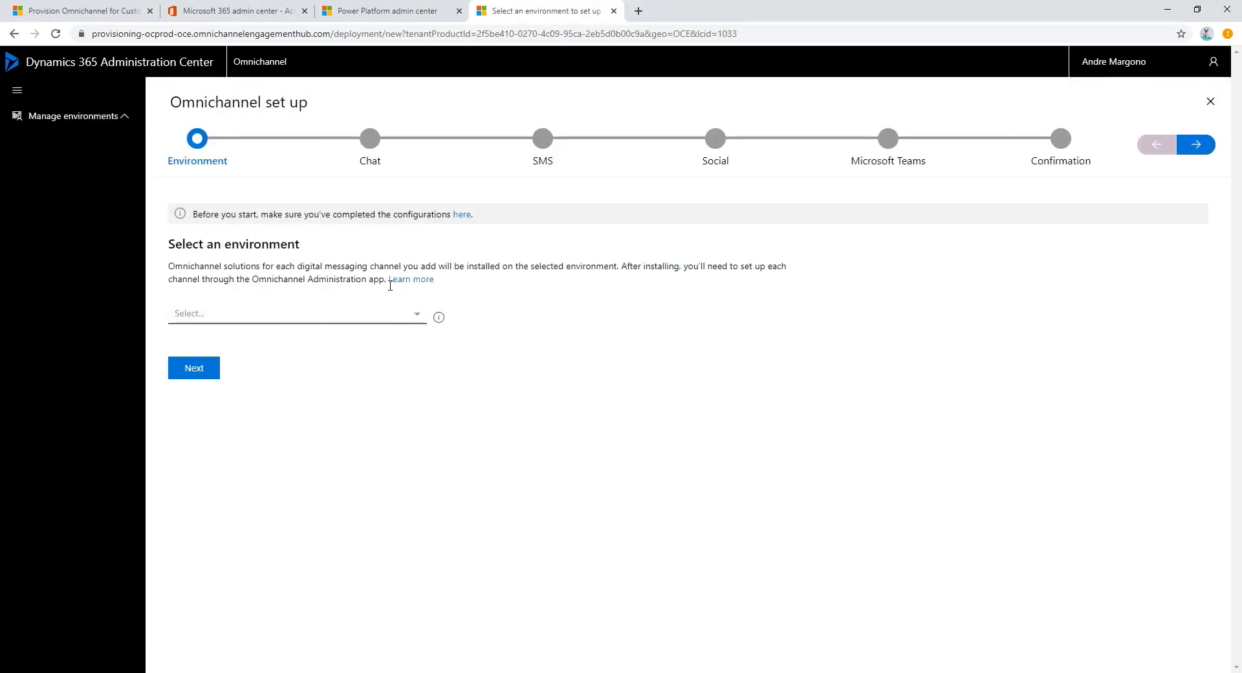
click(418, 315)
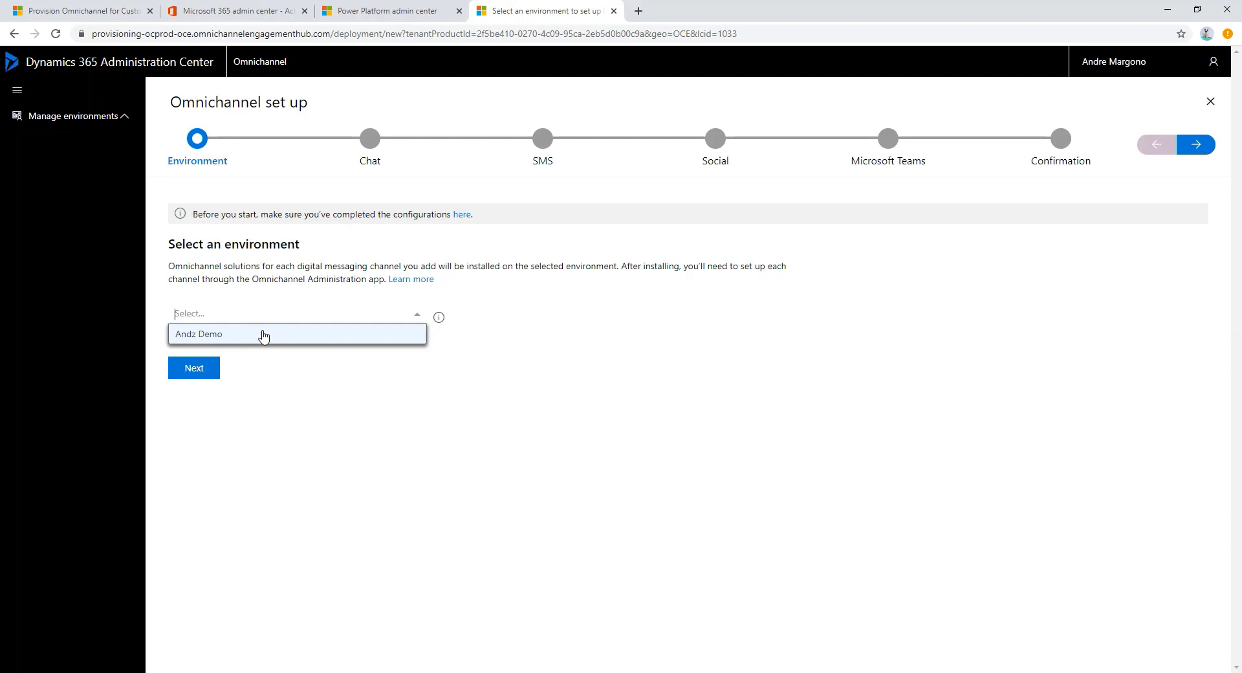
click(223, 334)
click(196, 370)
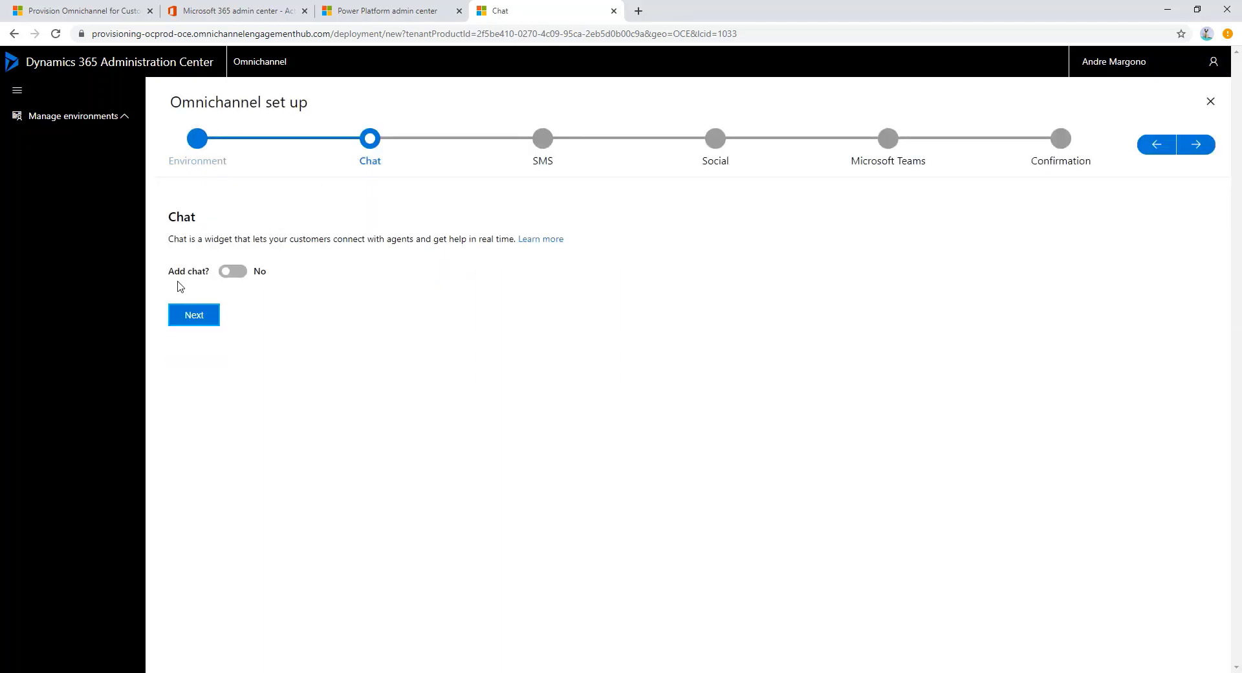
Enable Chat, SMS with its terms accepted, Social and Microsoft Teams, reaching Confirmation.
click(234, 274)
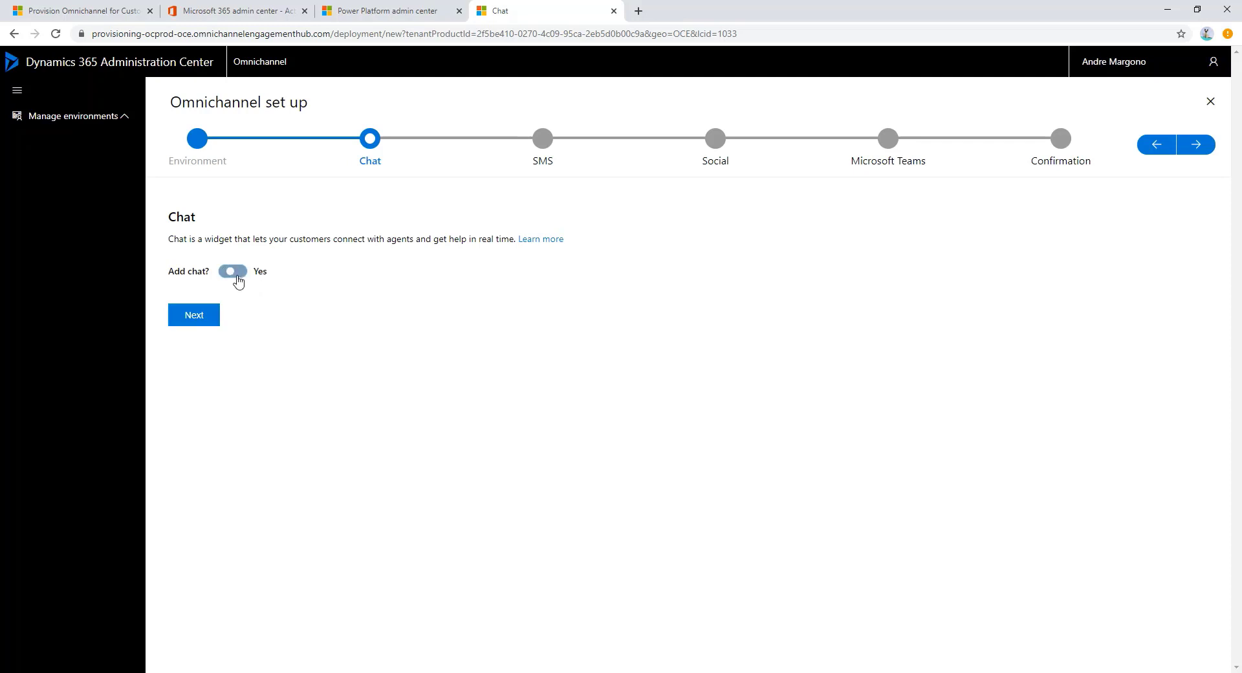
click(195, 316)
click(232, 271)
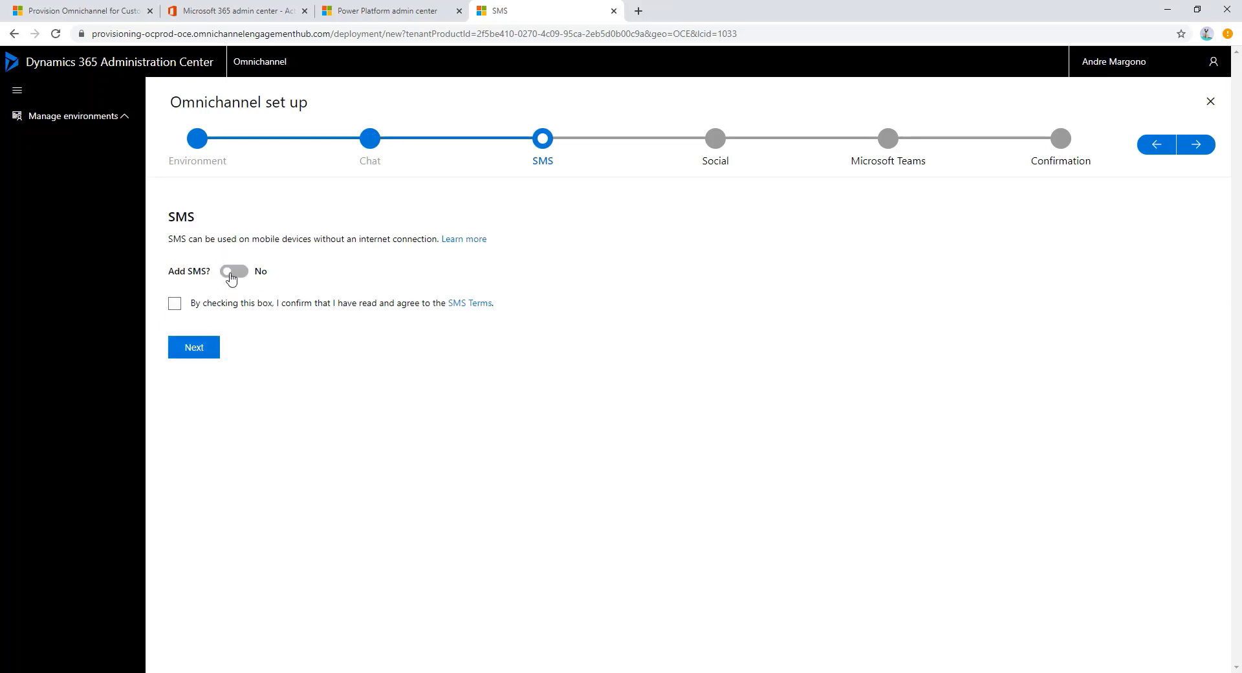
click(289, 304)
click(209, 349)
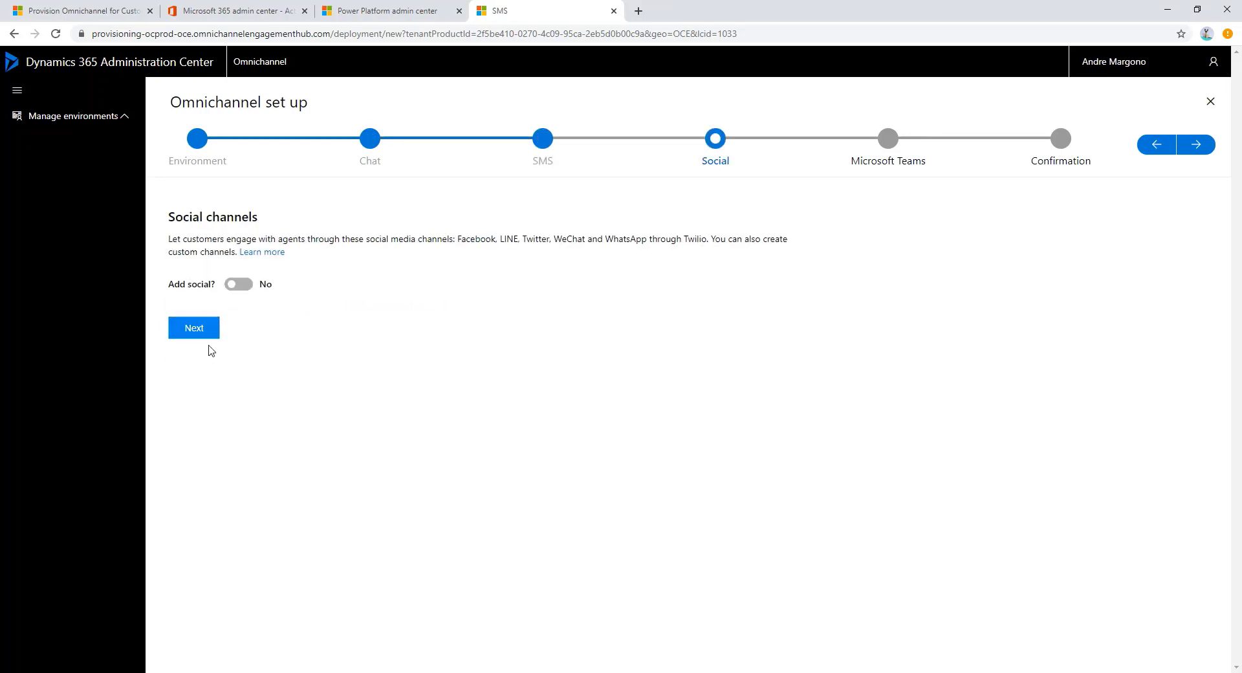
click(244, 285)
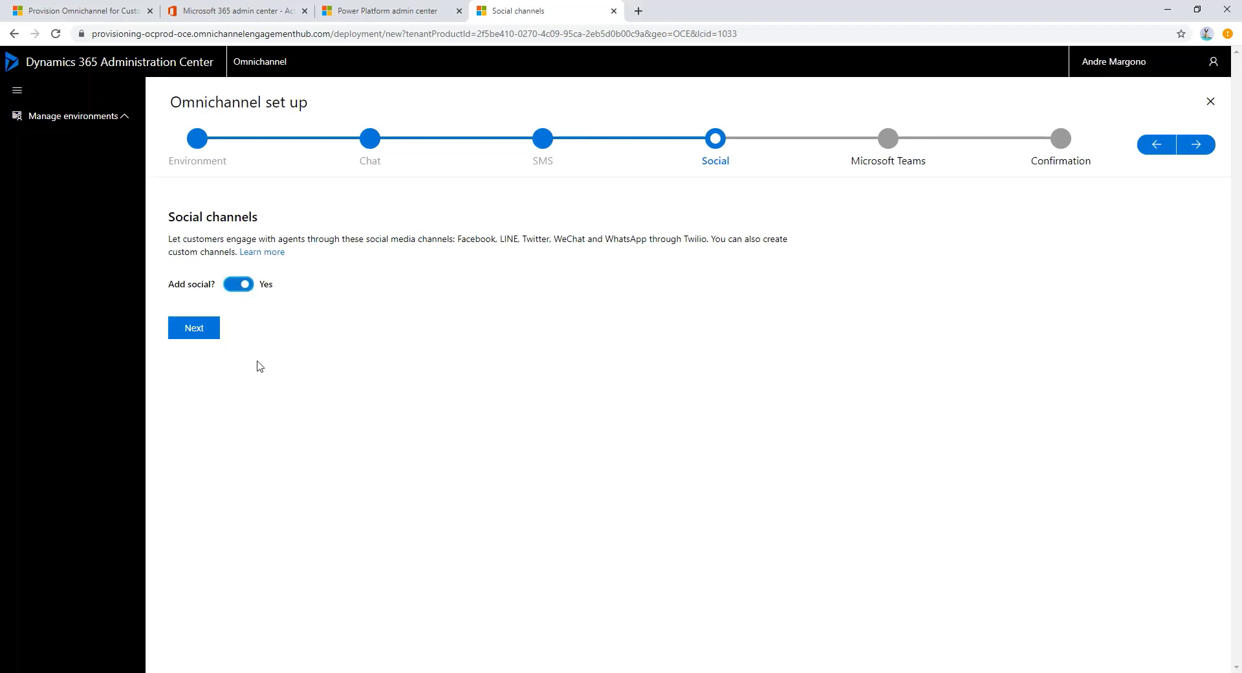
click(199, 338)
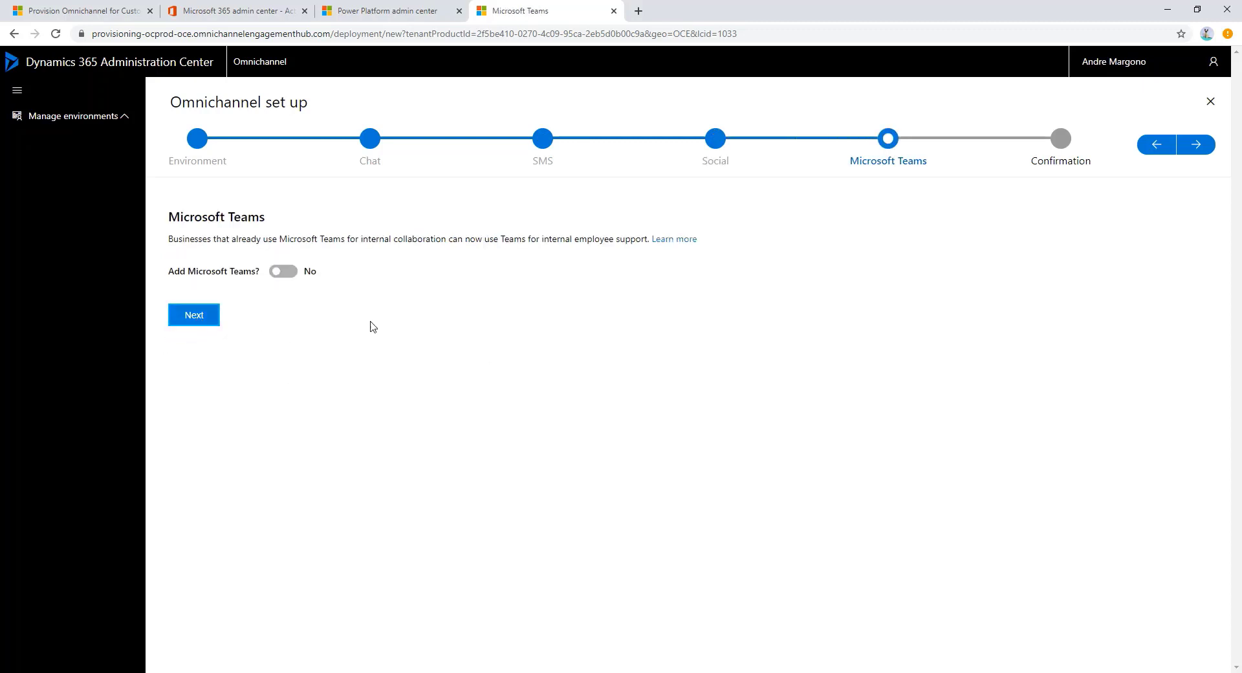
click(289, 274)
click(200, 315)
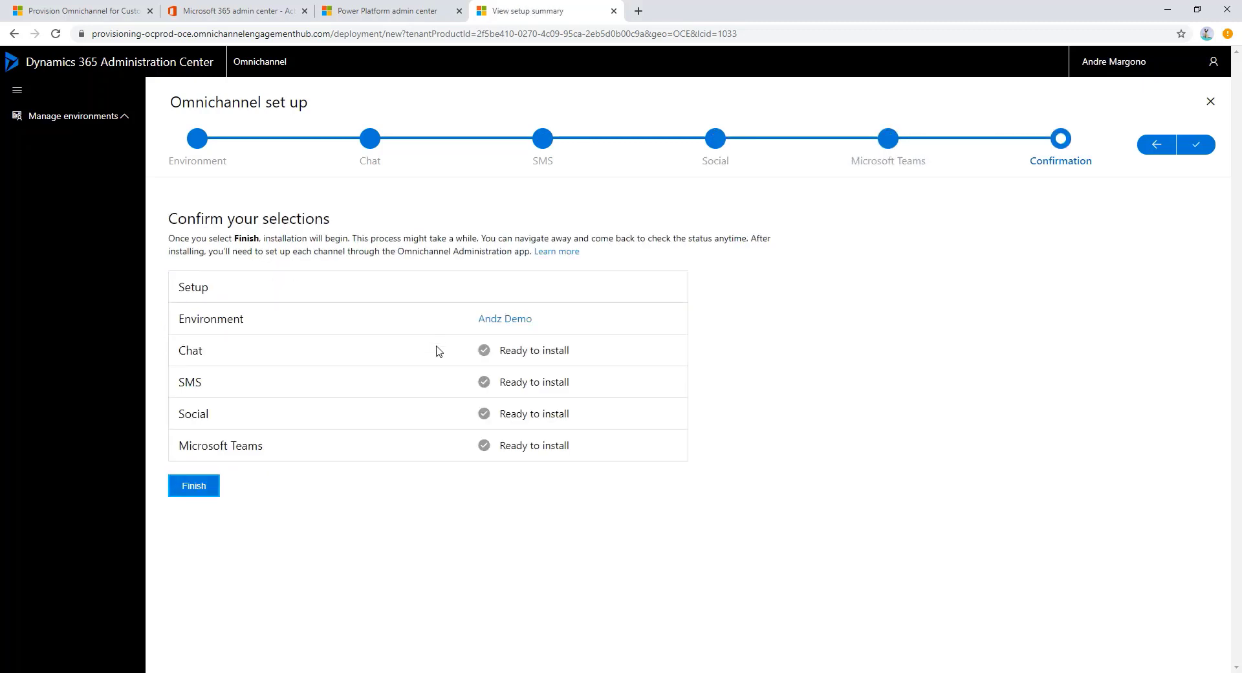
Finish the setup so Chat, SMS, Social and Microsoft Teams install on Andz Demo.
click(193, 486)
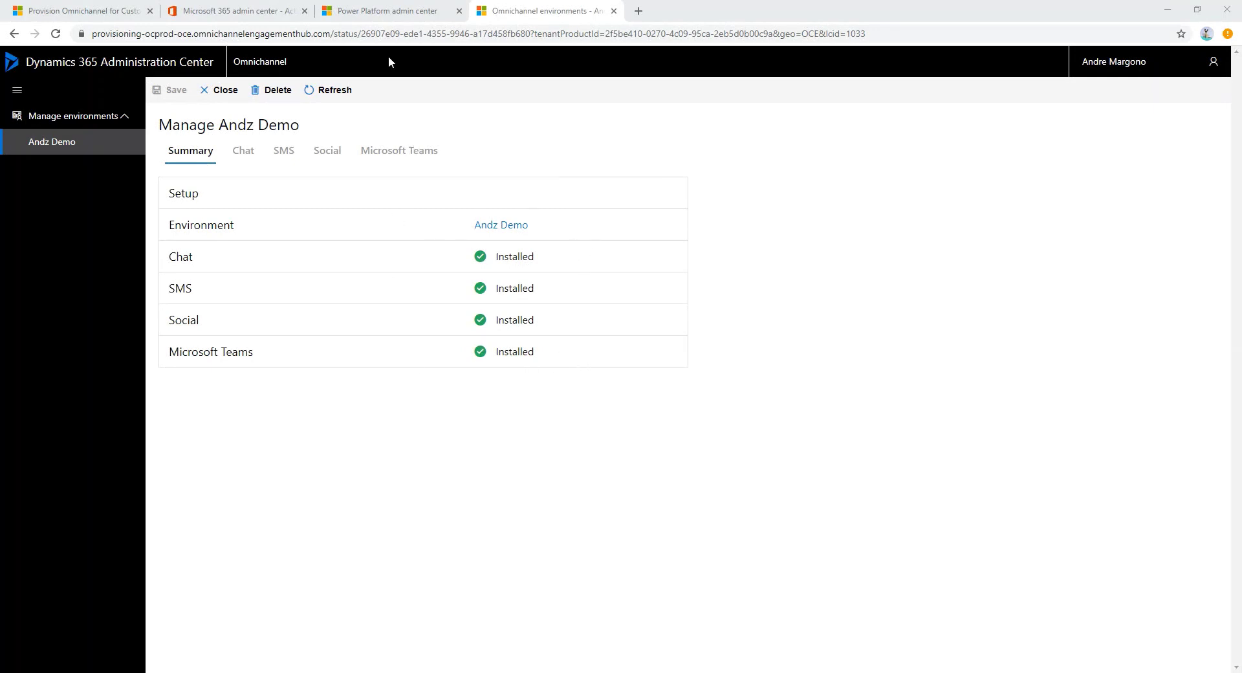
Open the Andz Demo environment's Dynamics 365 apps from the Power Platform environments list.
click(370, 12)
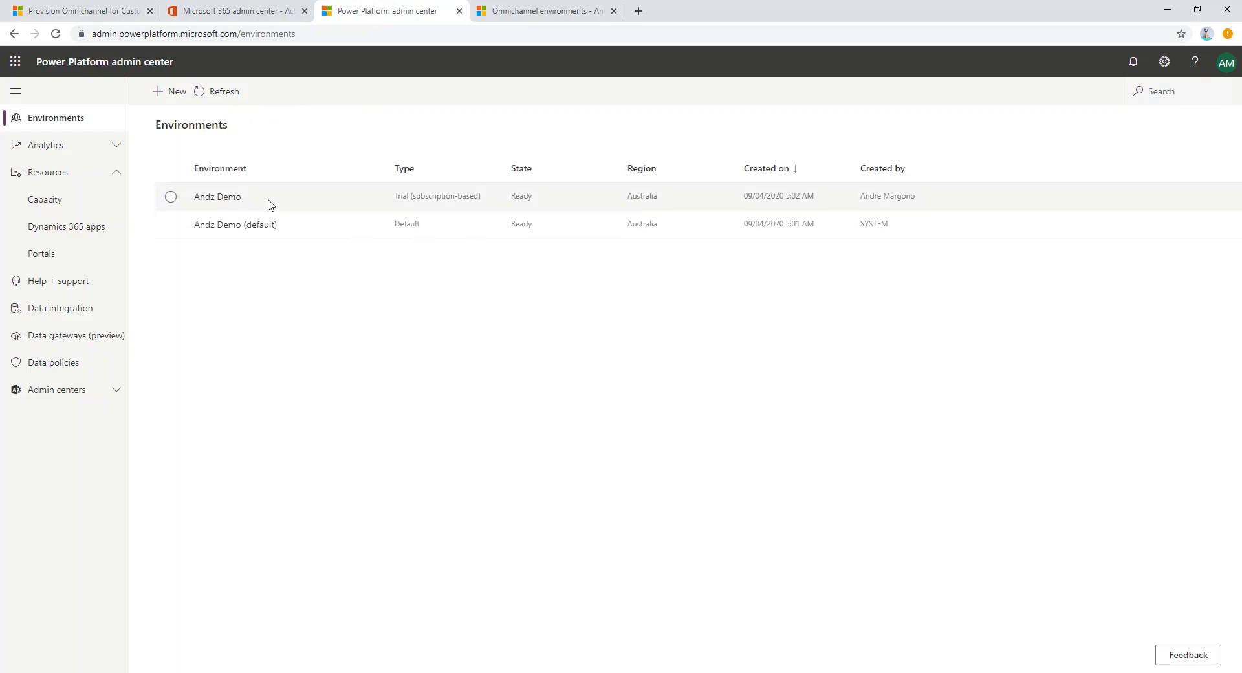
click(223, 197)
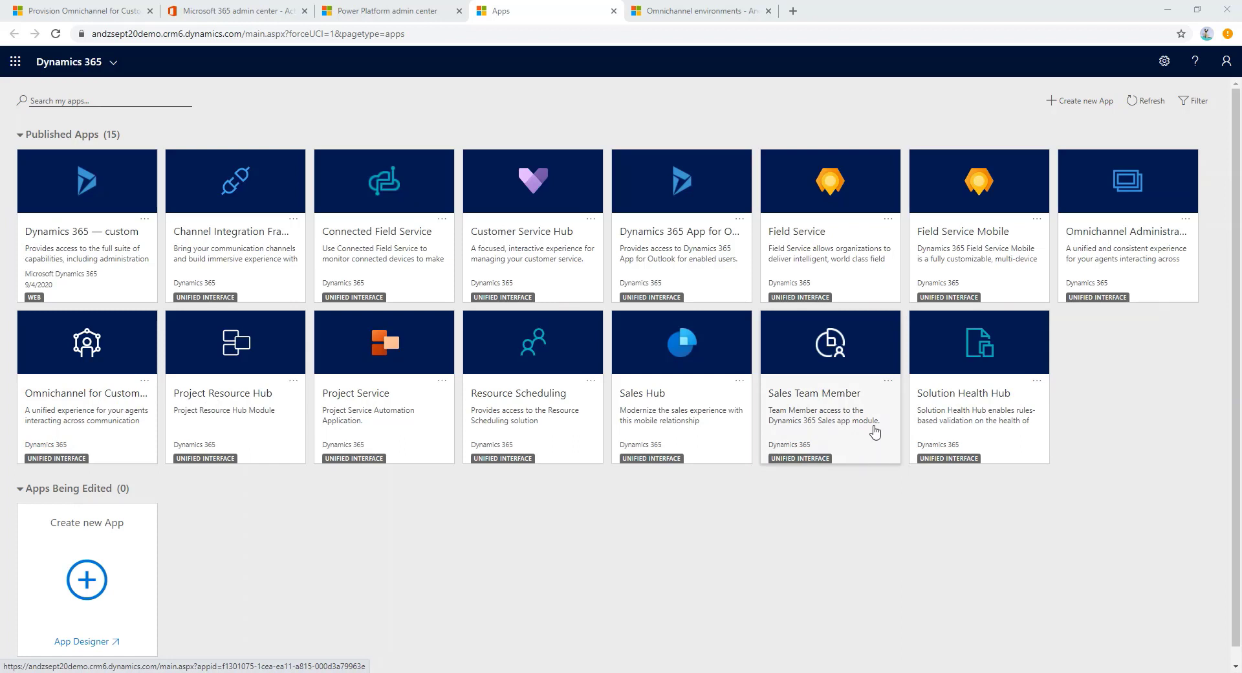
Review the omnichannel provider in Channel Integration Framework, then switch to Omnichannel Administration.
click(228, 245)
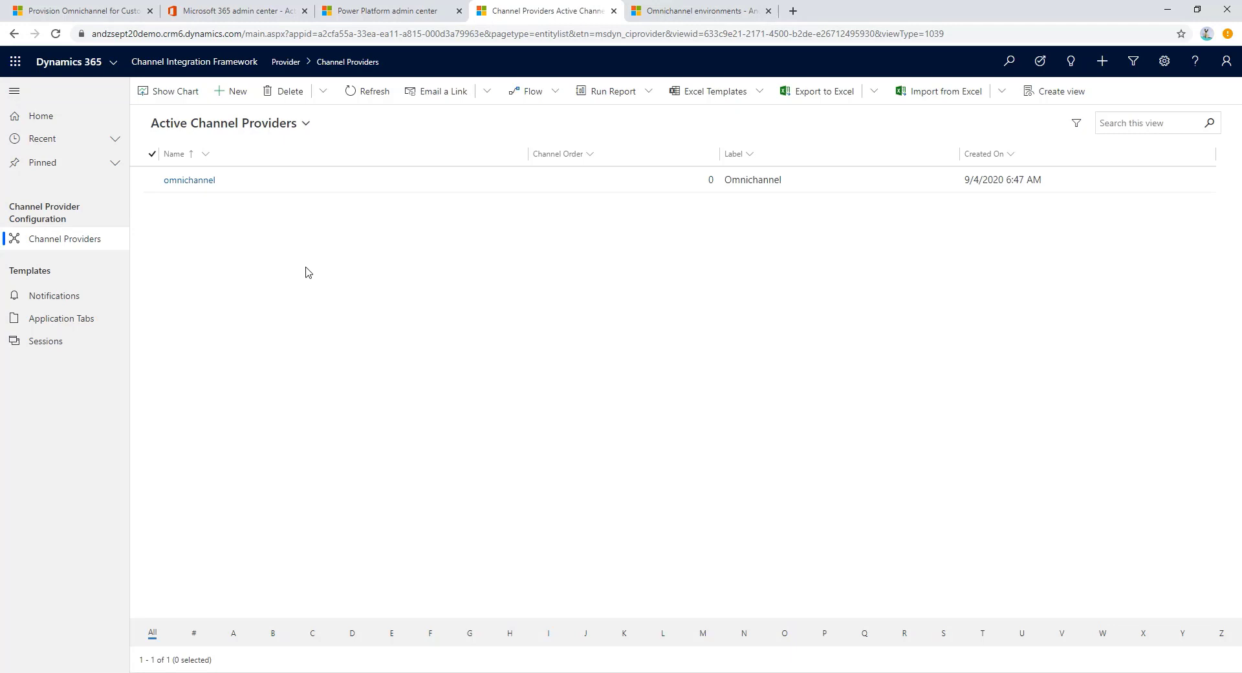
click(187, 183)
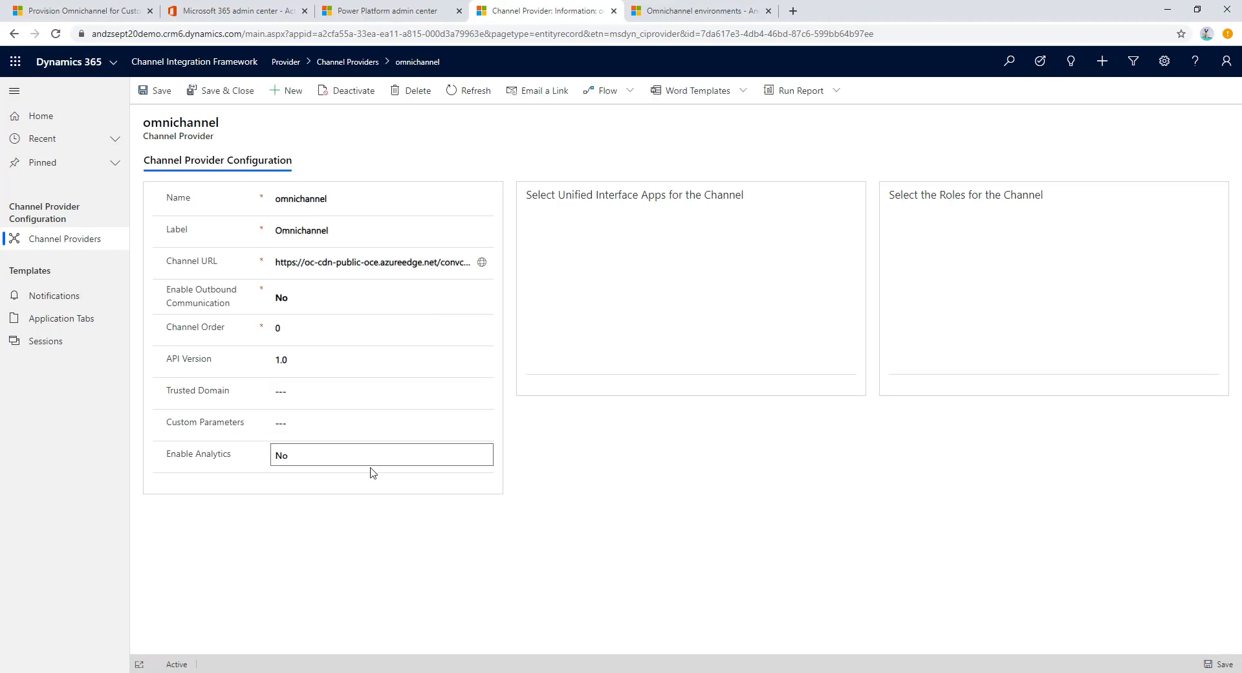
click(112, 62)
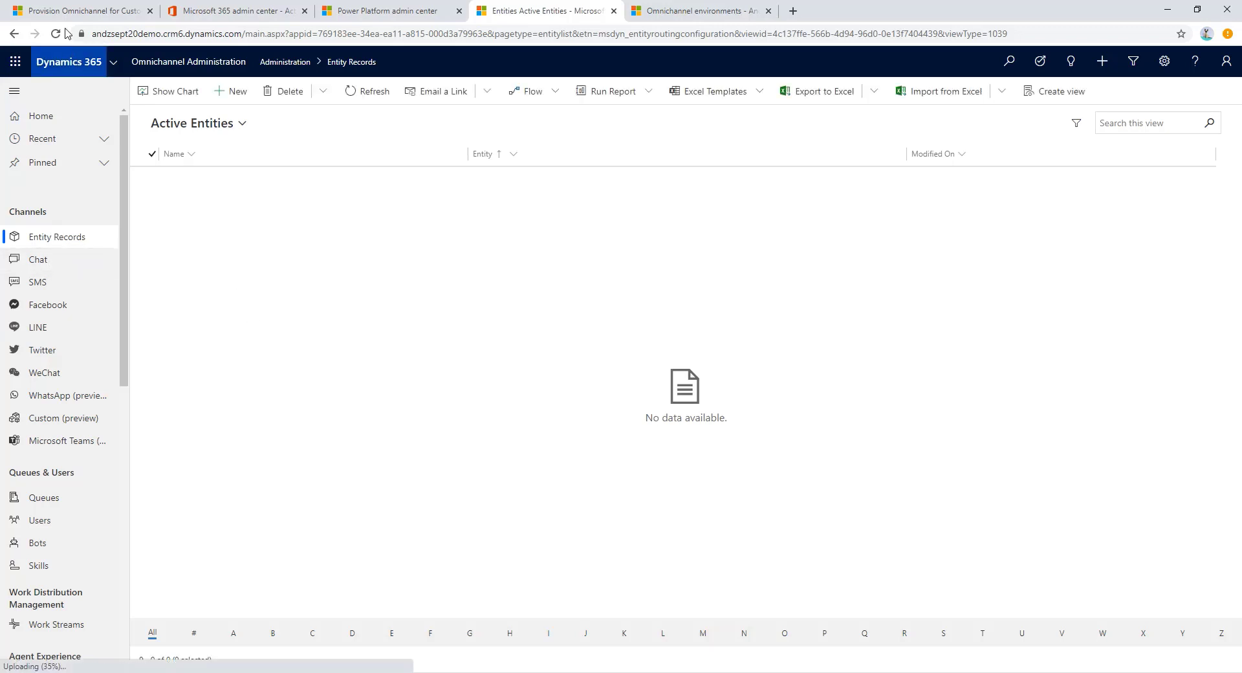
Create and save a chat widget named 'Web Chat' with Agent display name set to First name.
click(84, 266)
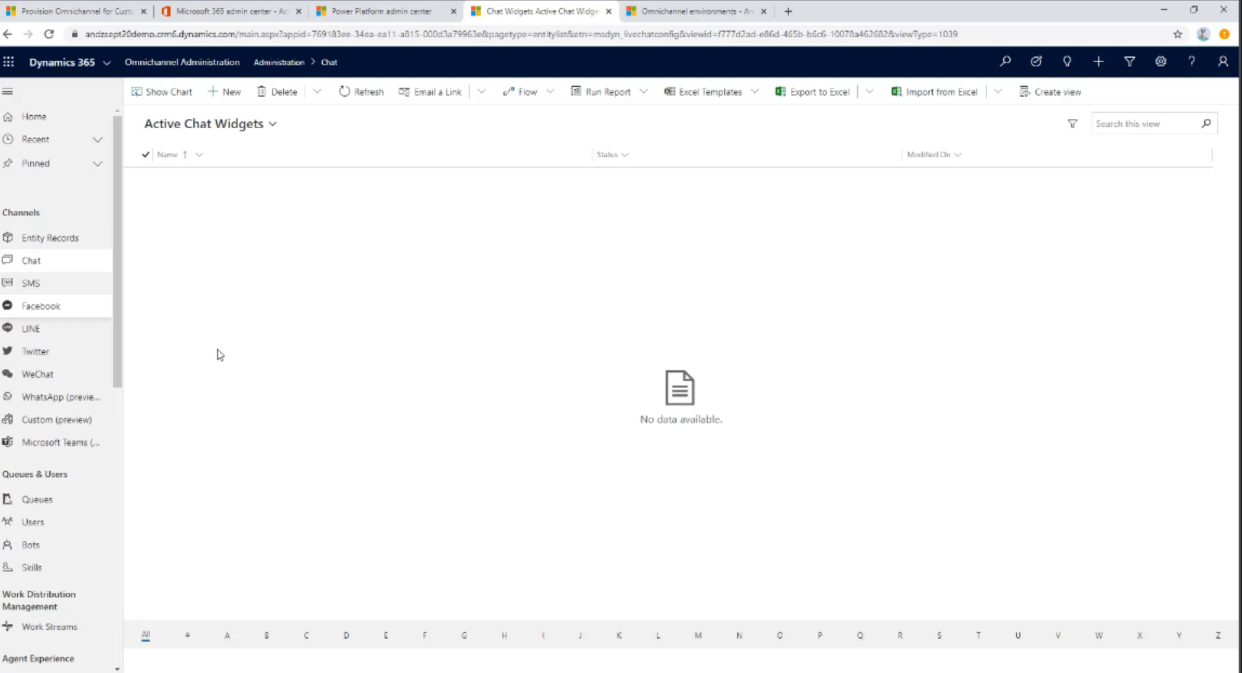
click(228, 92)
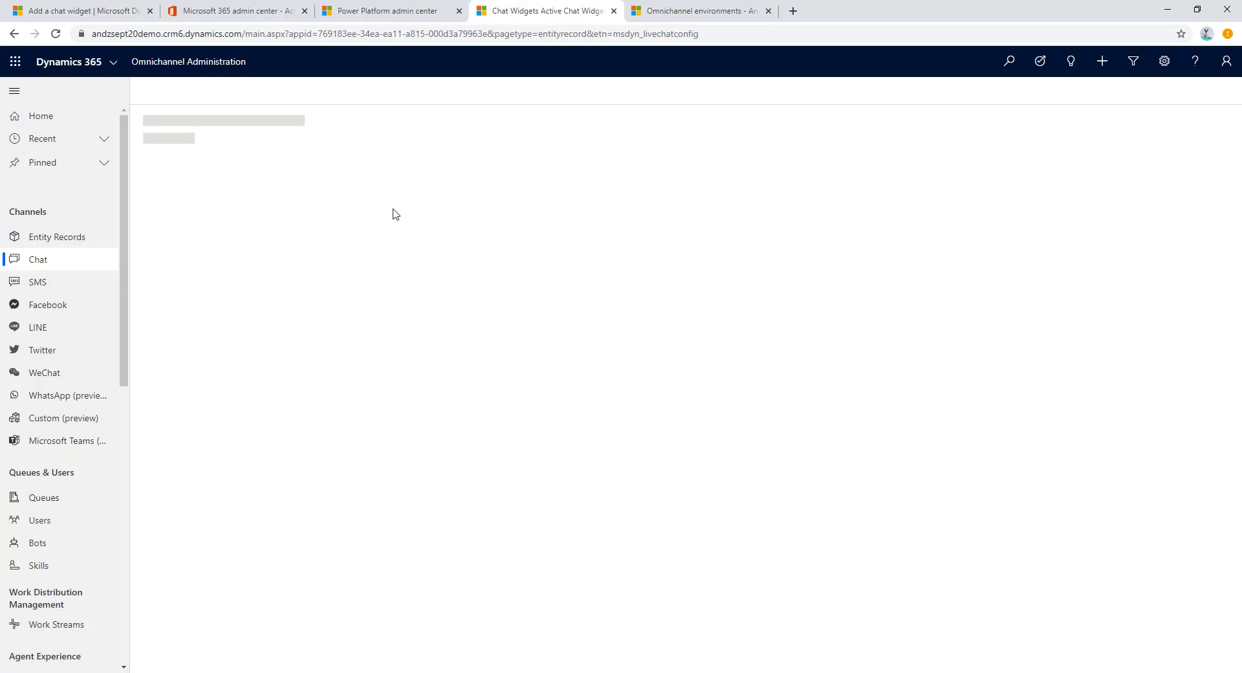
click(309, 225)
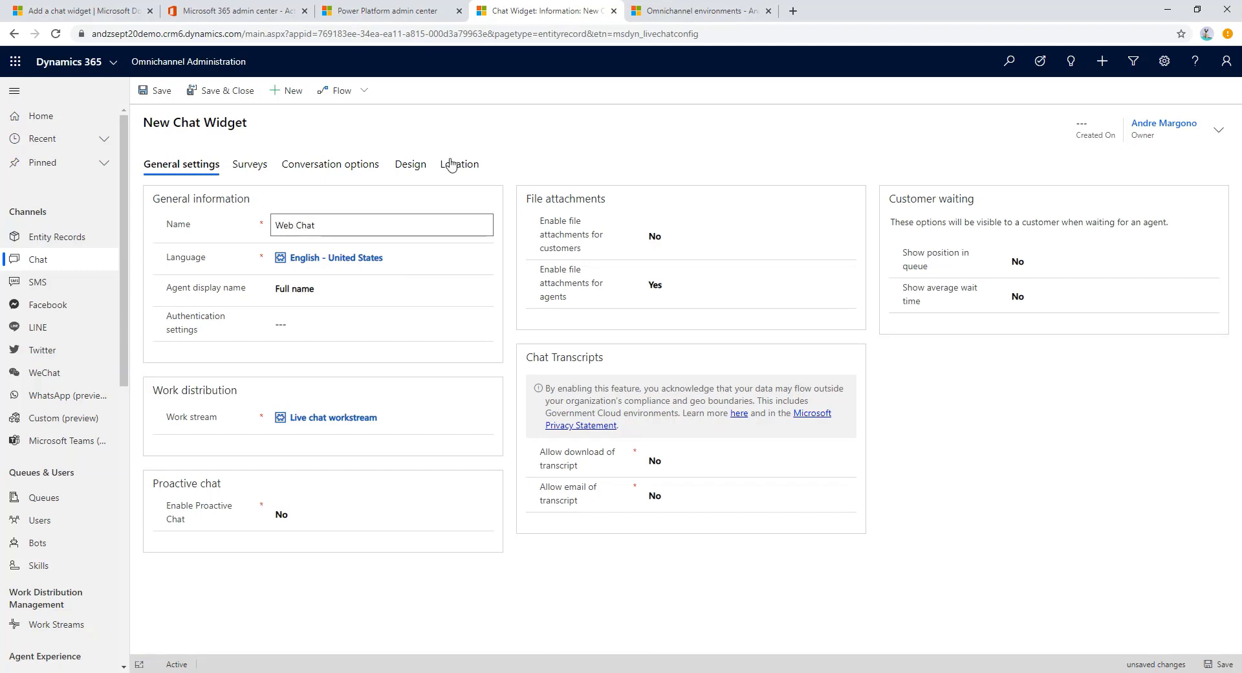
click(313, 291)
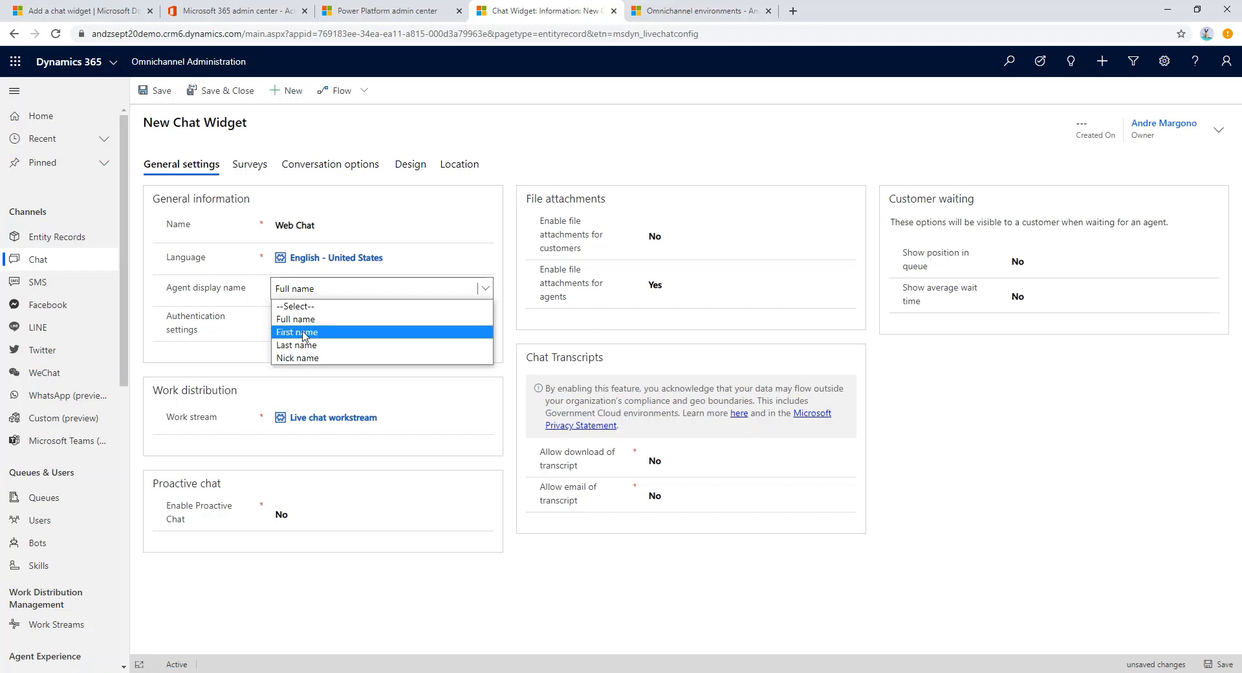
click(303, 334)
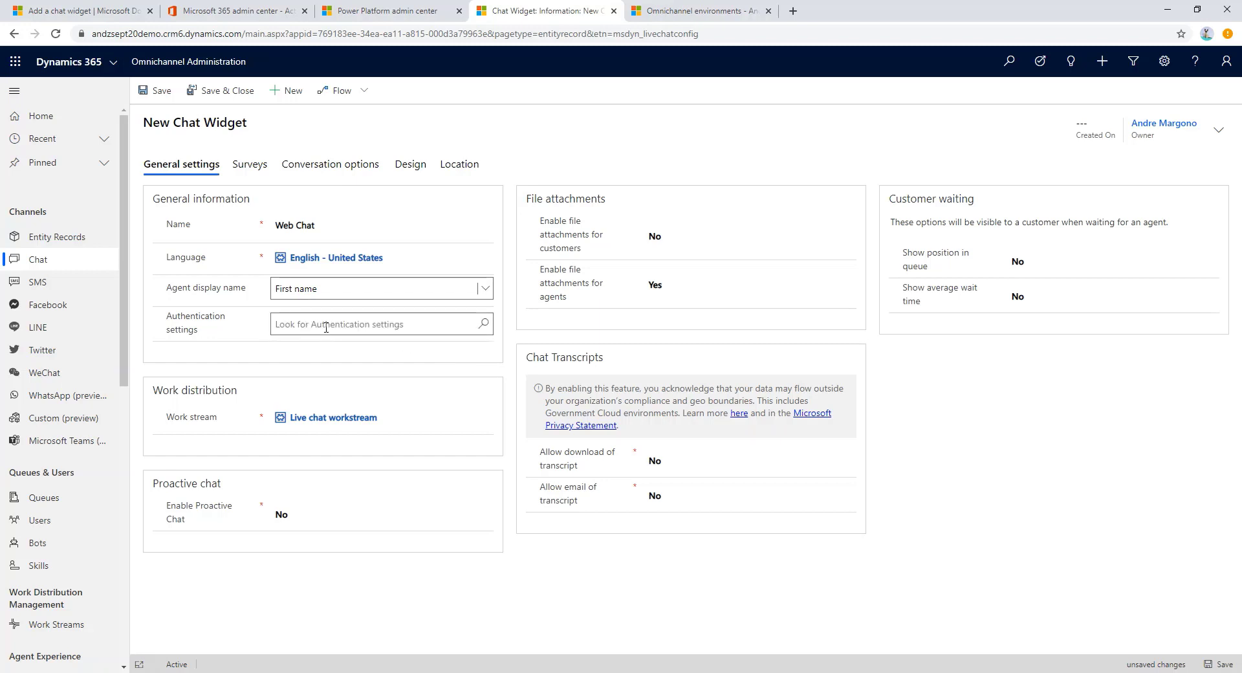
click(326, 327)
click(641, 562)
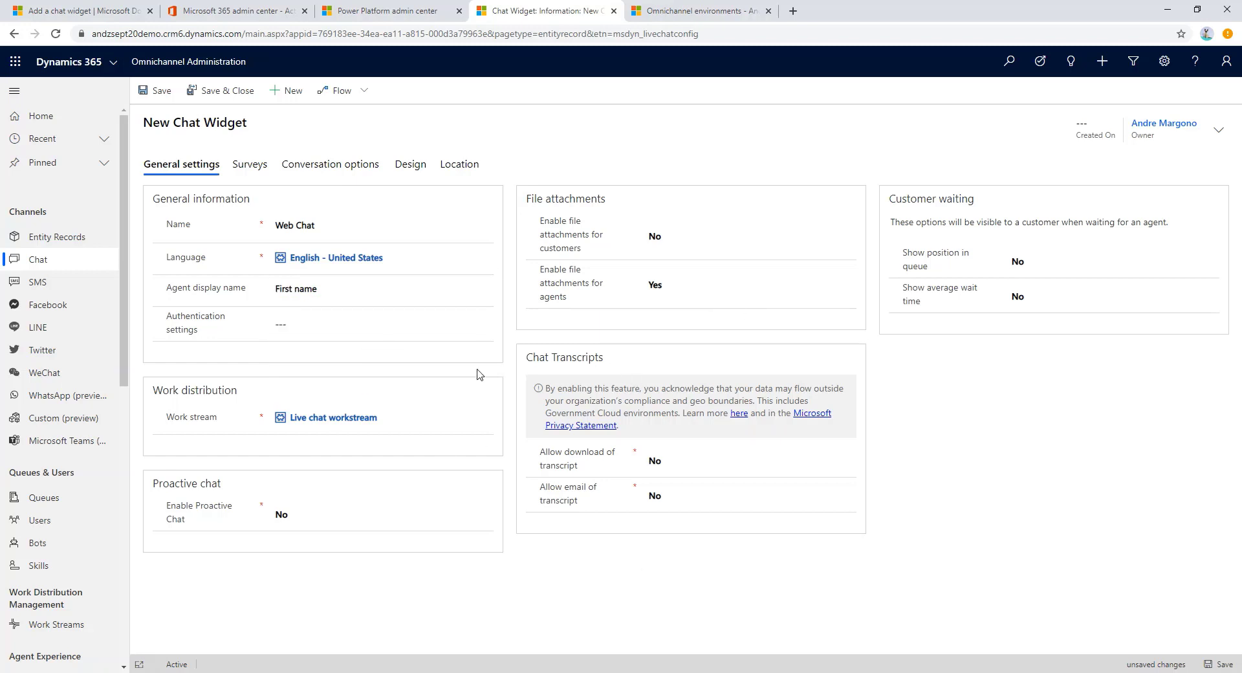
click(161, 90)
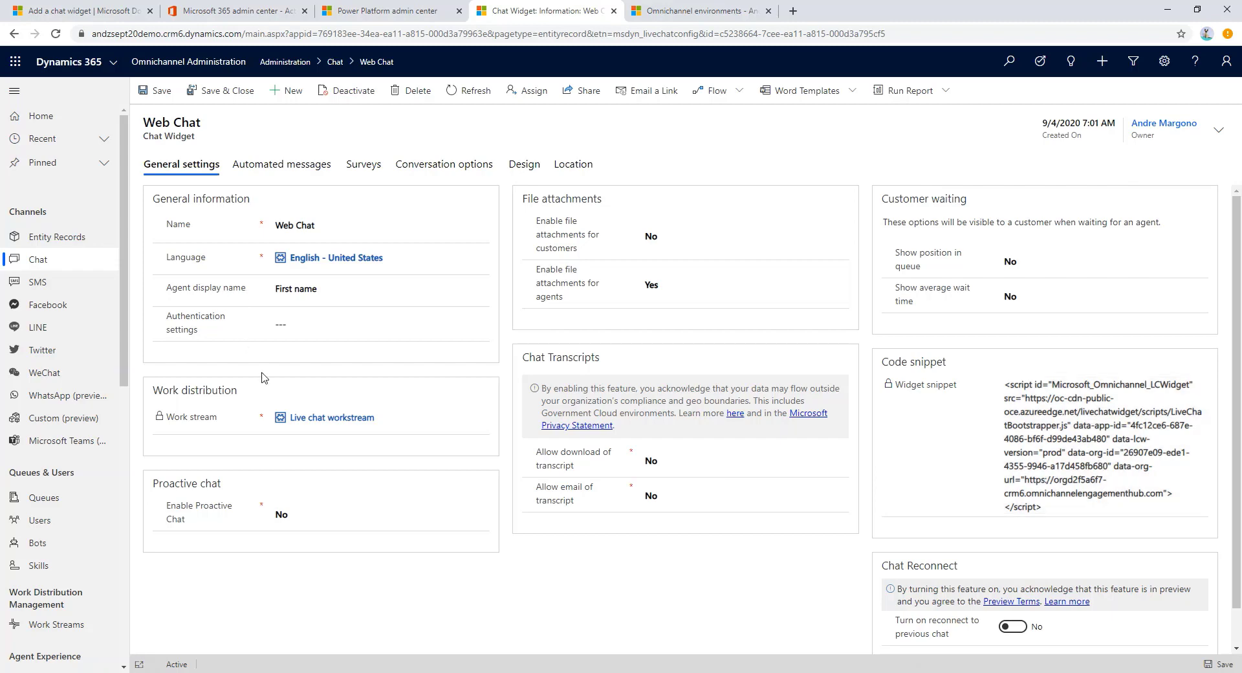
drag(124, 200, 128, 288)
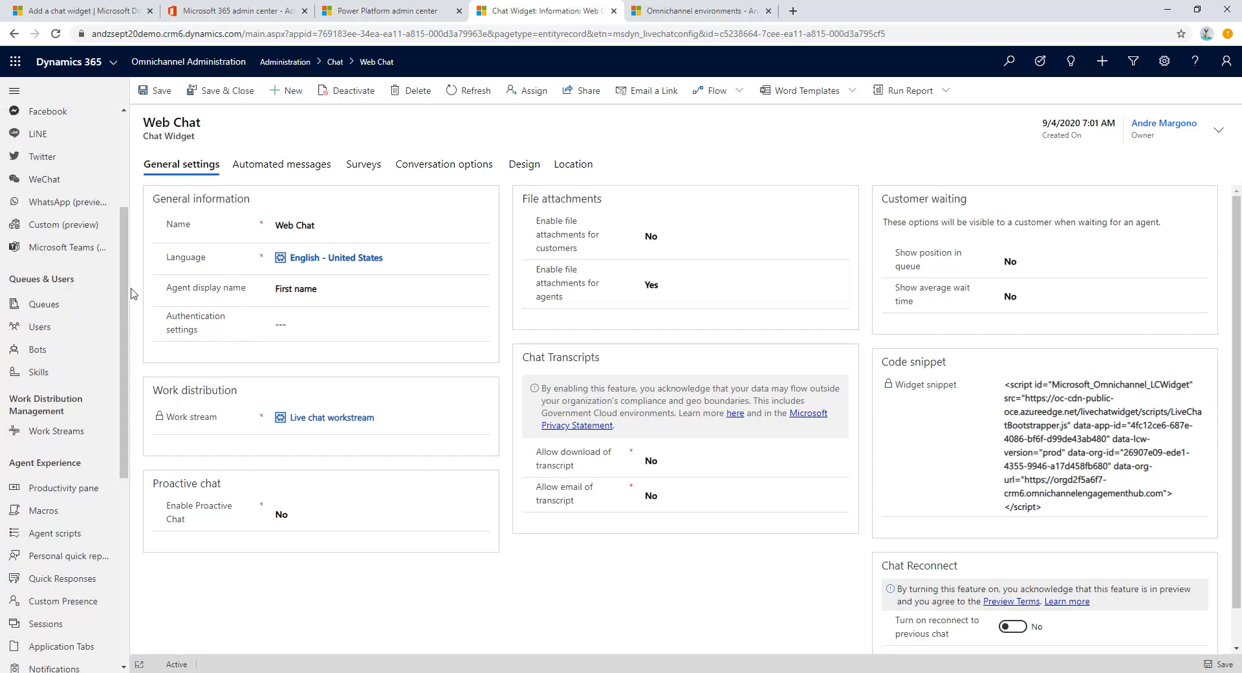
Go to Settings > Security and select the administrator's account in the Enabled Users view.
click(75, 331)
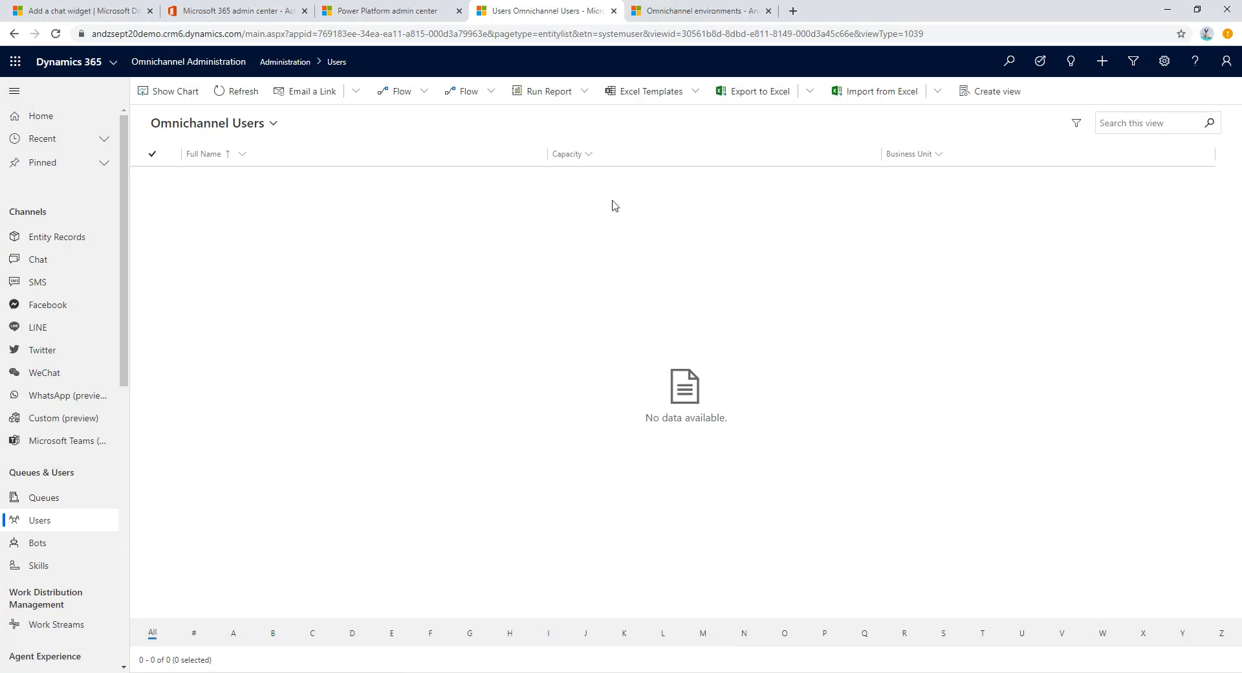
click(1164, 62)
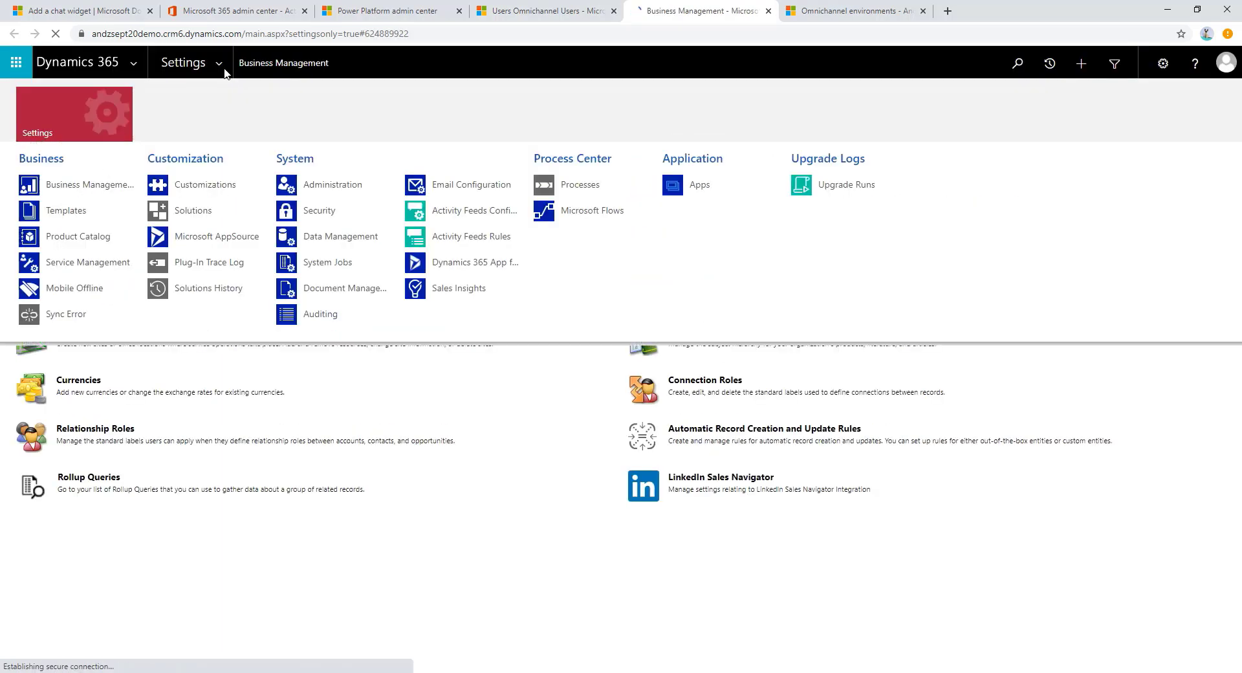
click(318, 211)
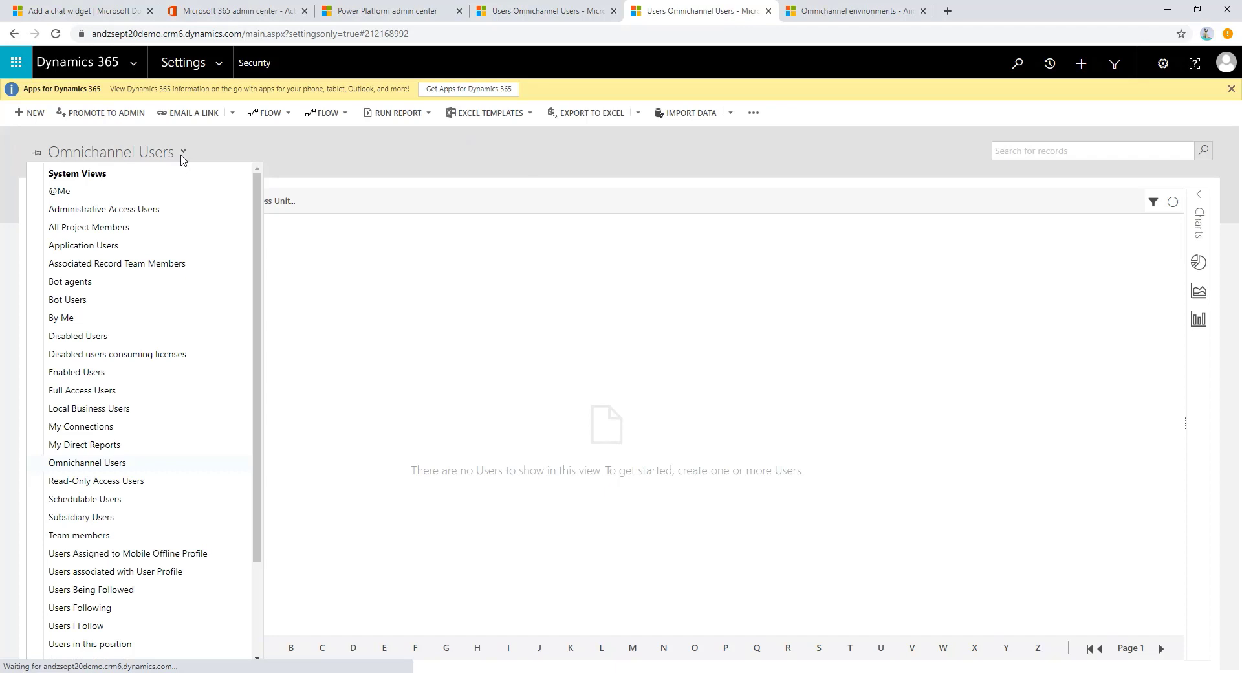
click(122, 380)
click(360, 353)
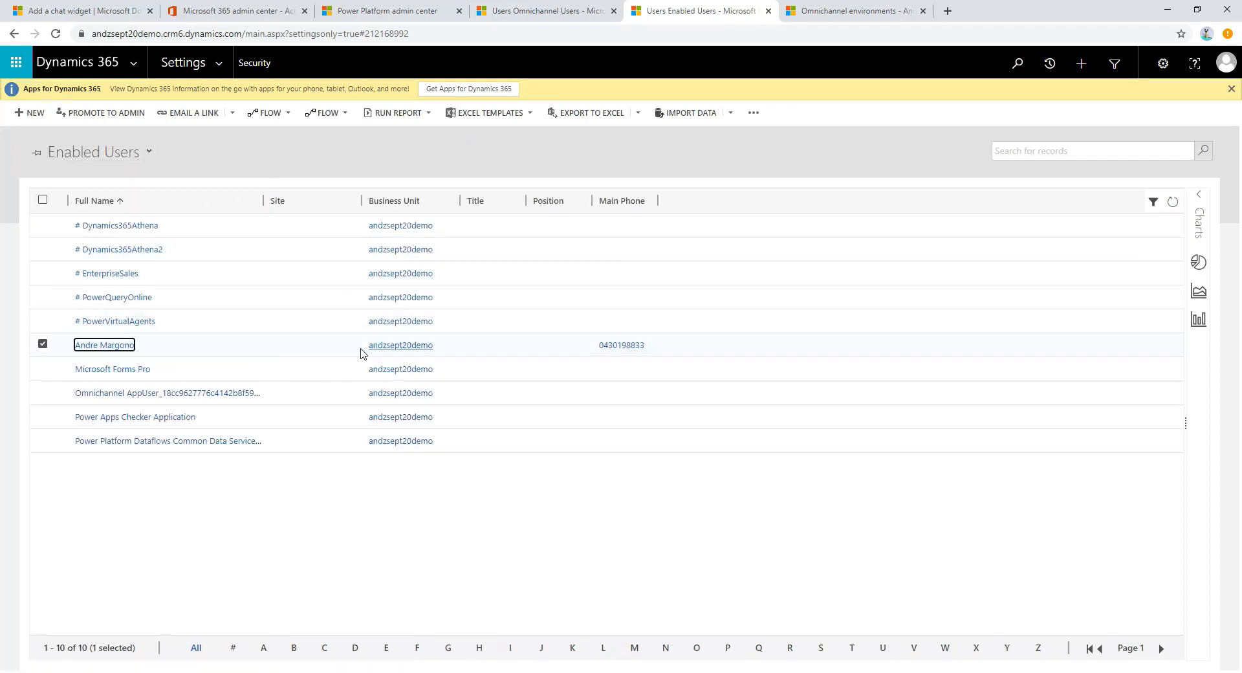
Assign the Omnichannel administrator, agent and supervisor security roles to the selected user.
click(411, 115)
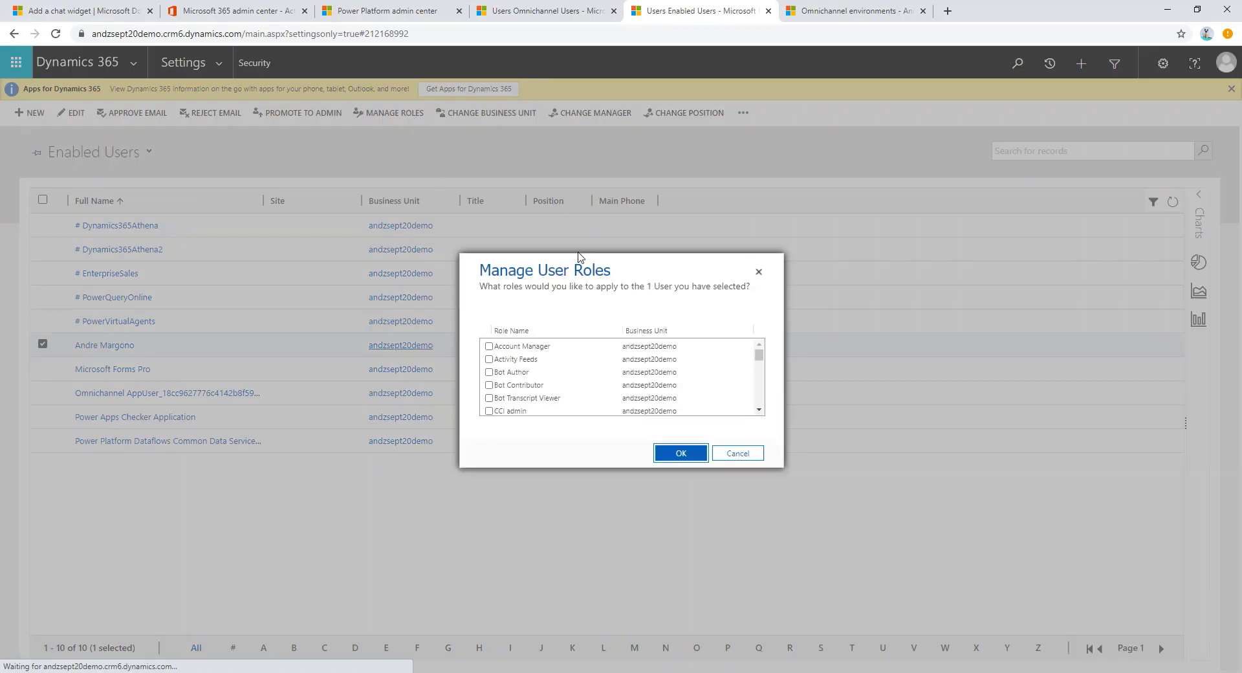
scroll(584, 389, down, 5)
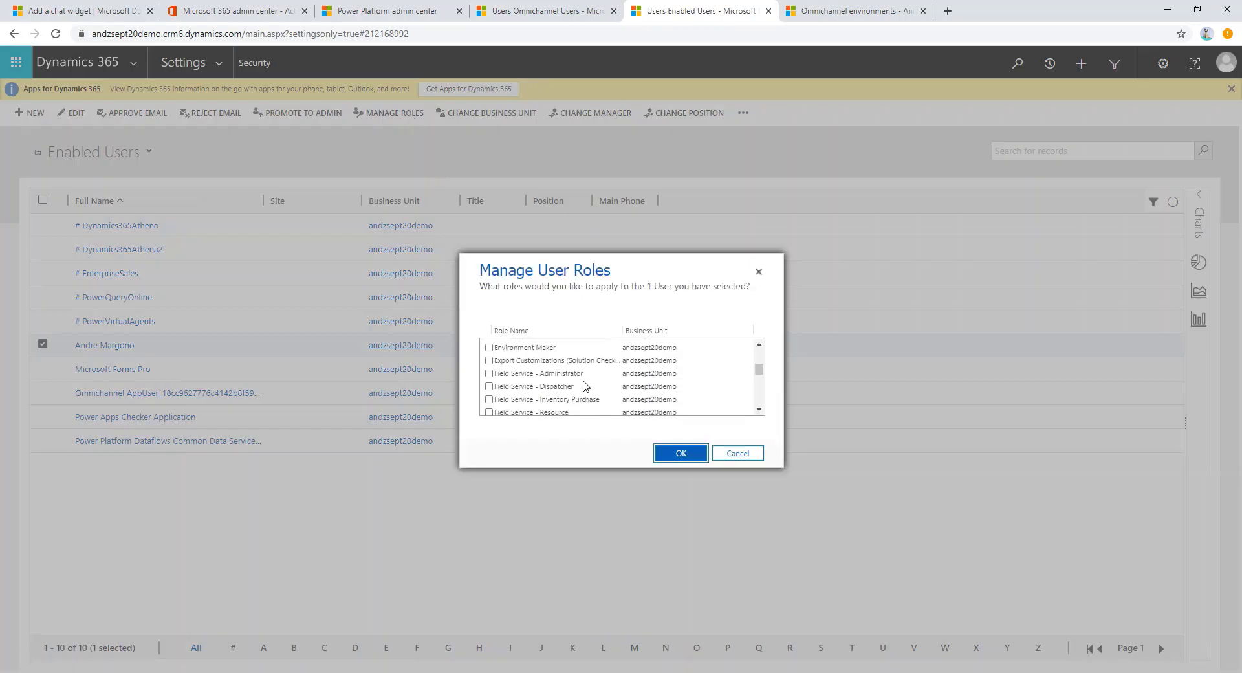
scroll(584, 387, down, 10)
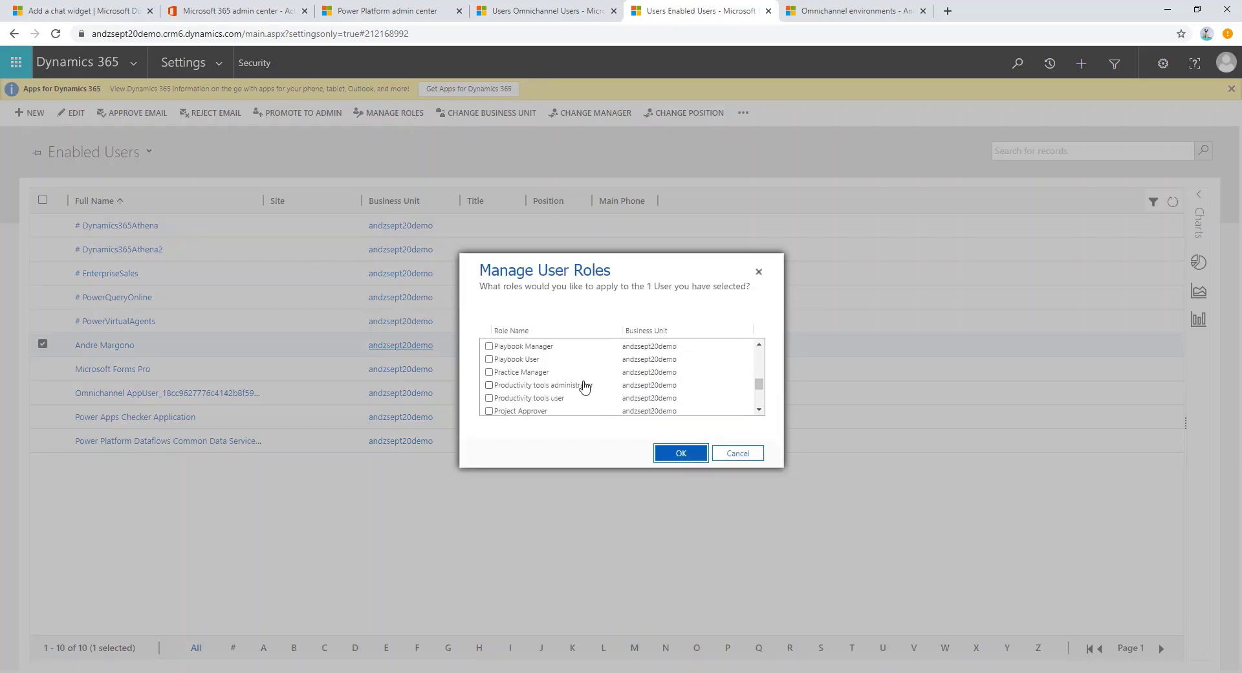
scroll(585, 387, up, 3)
click(536, 373)
click(537, 386)
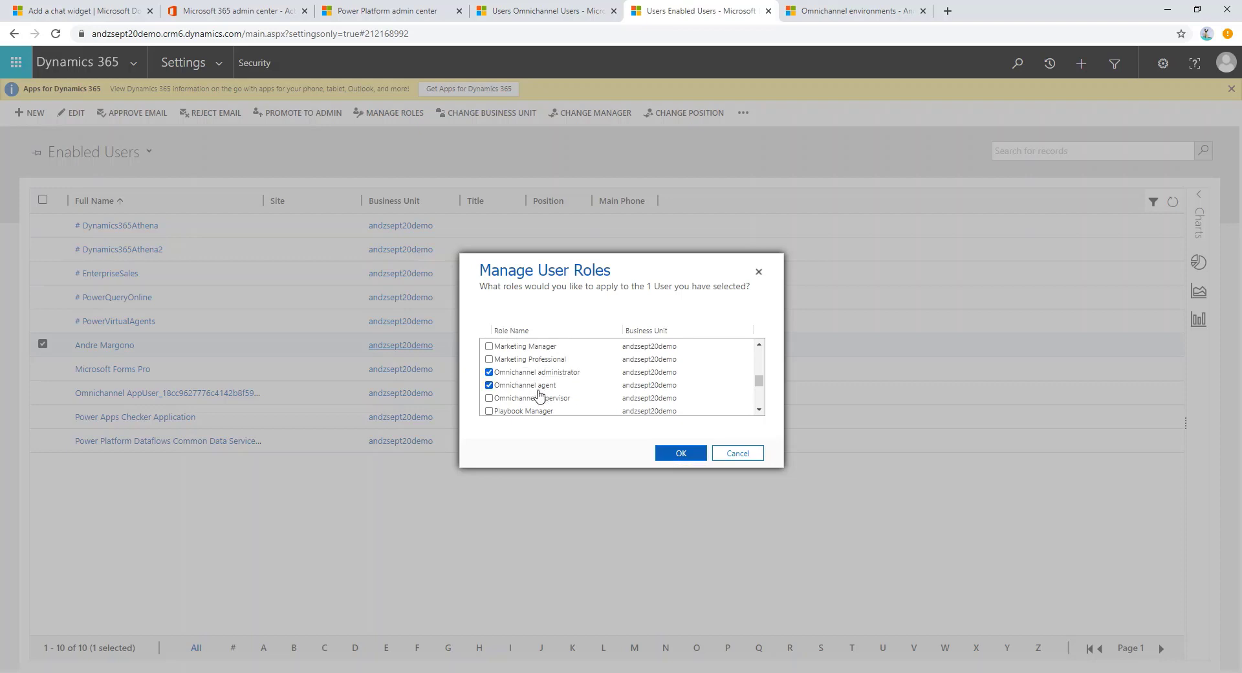
click(537, 397)
click(673, 459)
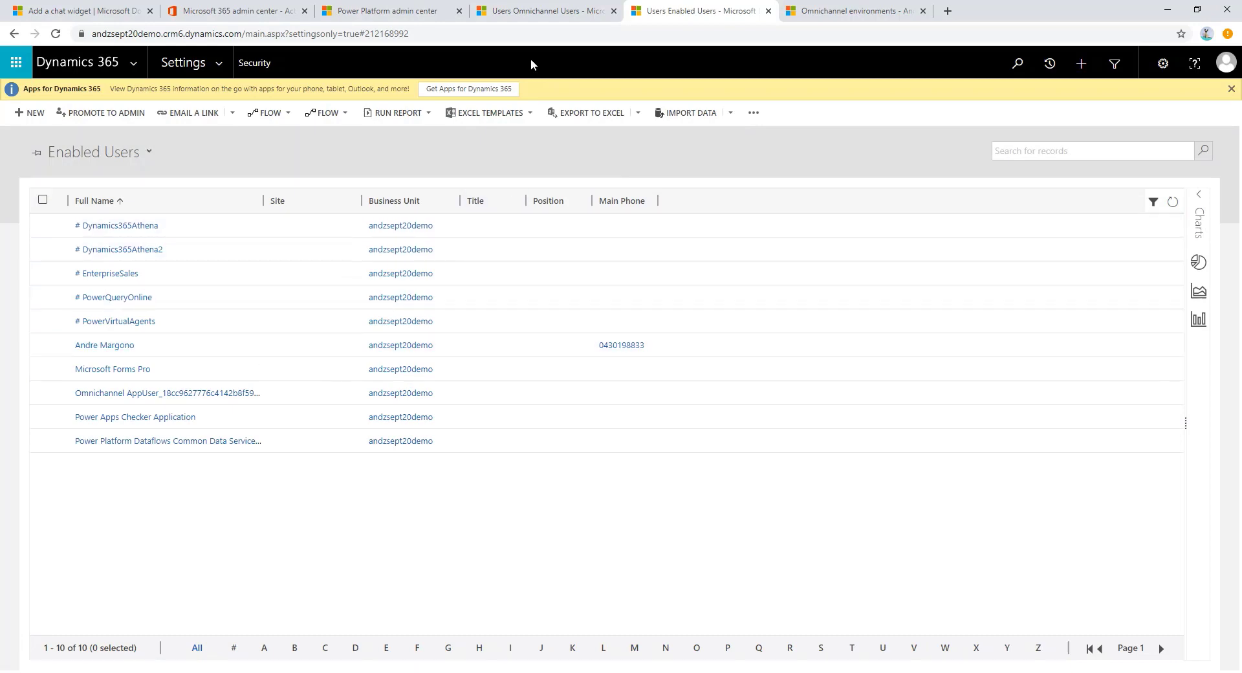
Reload the omnichannel users list and open the agent user's Omnichannel tab.
click(521, 13)
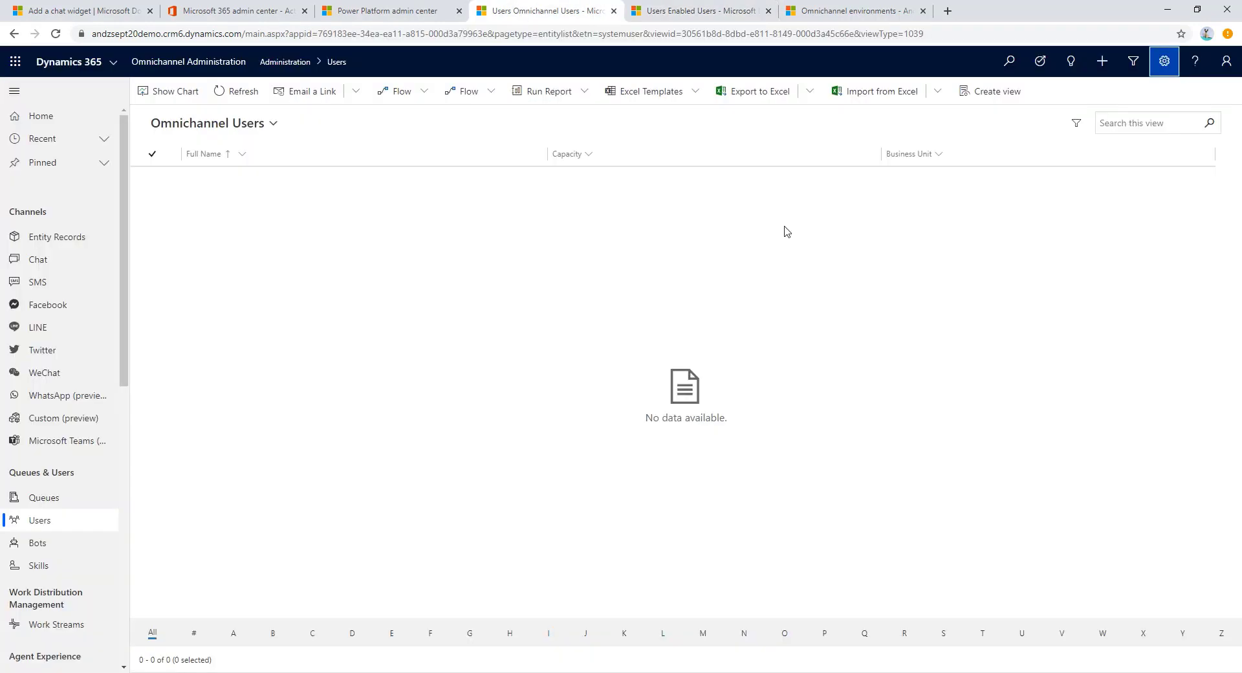
click(244, 97)
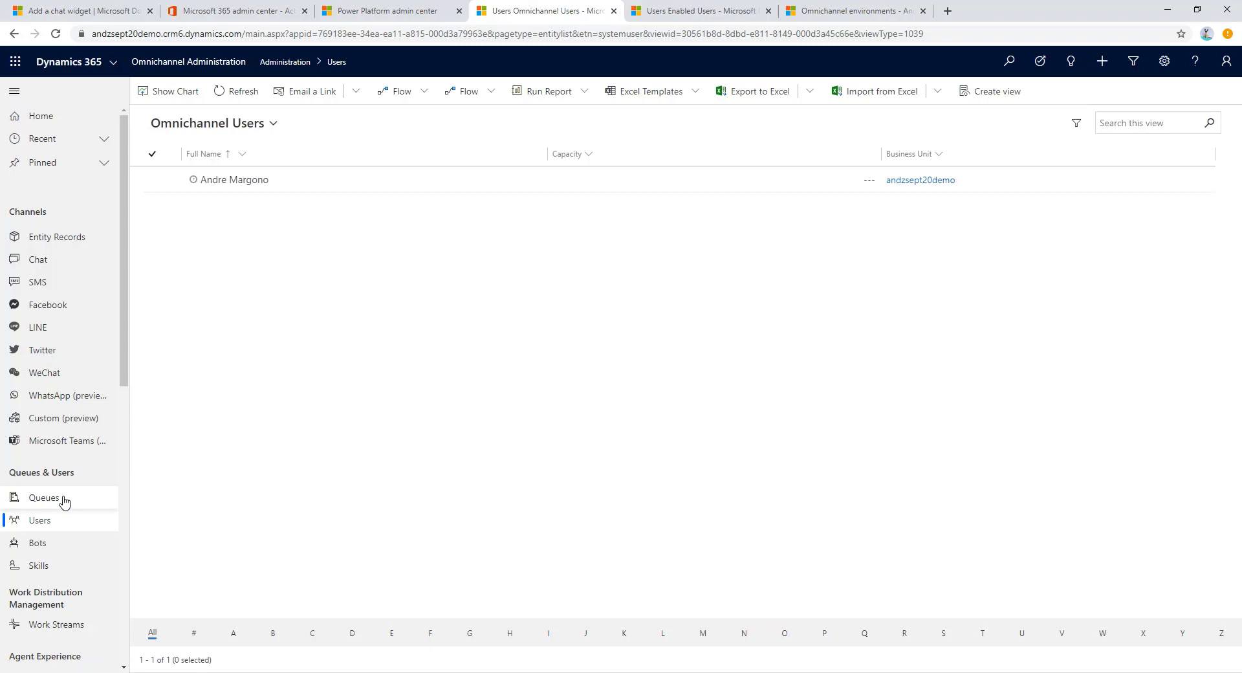
double_click(427, 181)
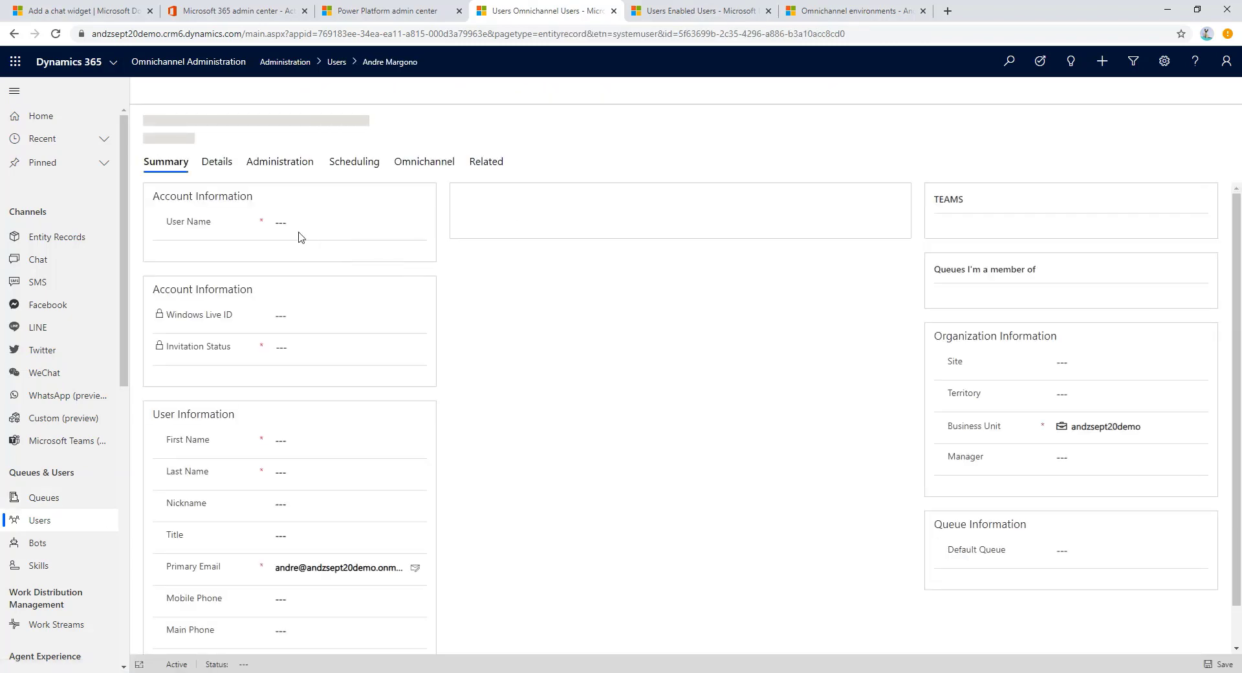
click(280, 163)
click(424, 163)
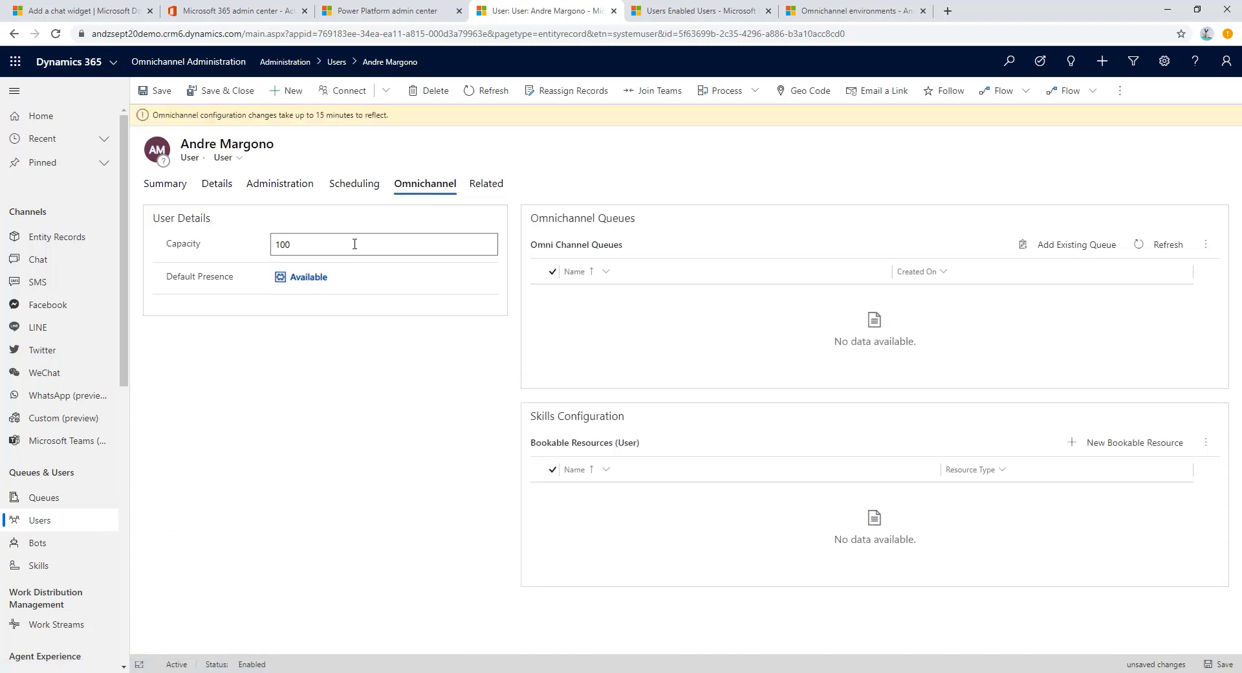
Set the agent's capacity to 1,000, save the record, and go to Queues.
click(350, 246)
text(50)
click(282, 396)
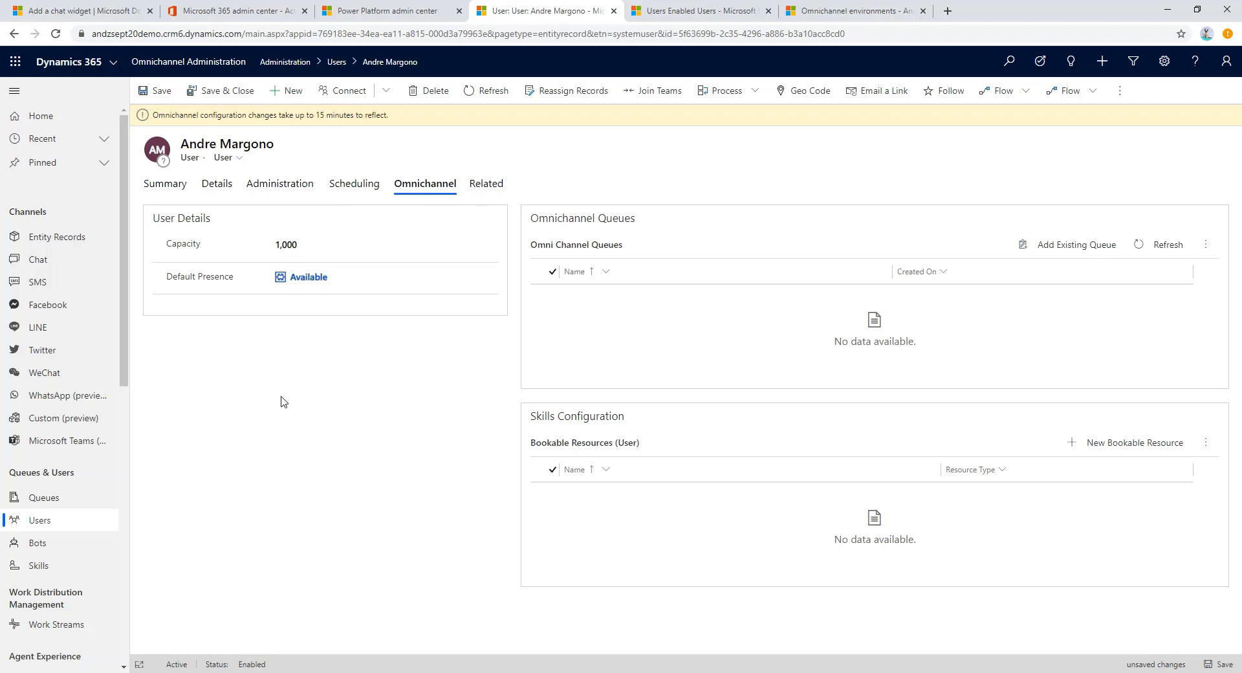
click(156, 92)
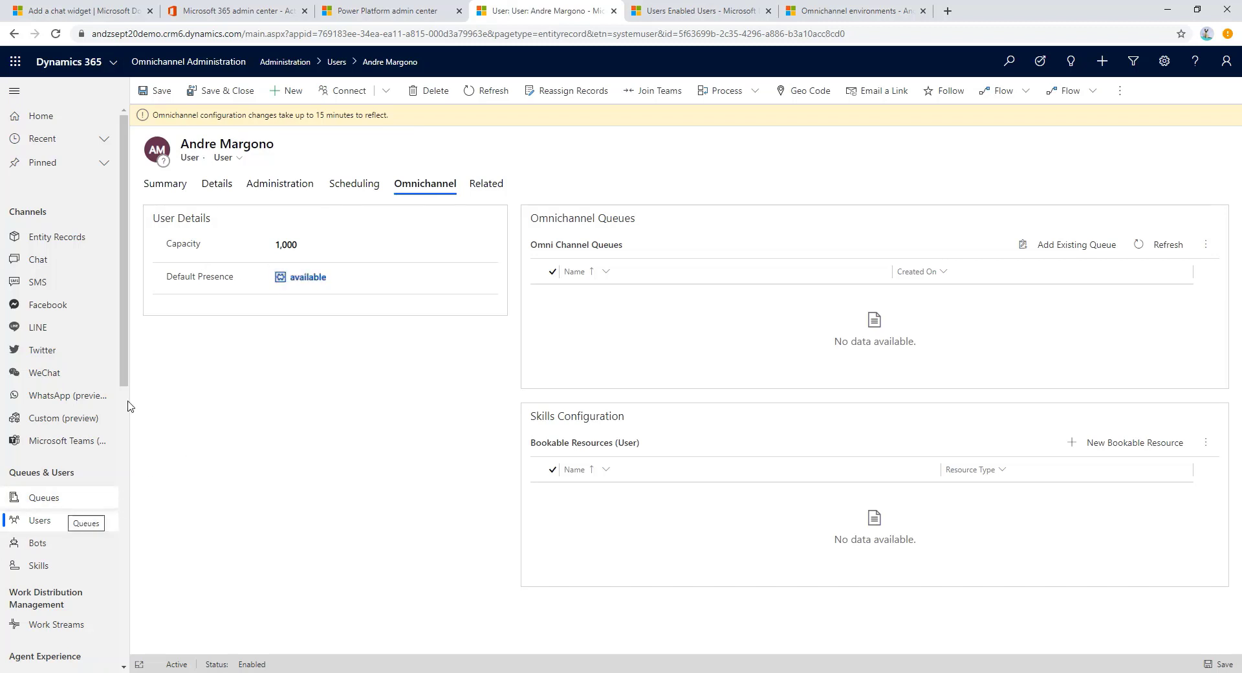
click(54, 503)
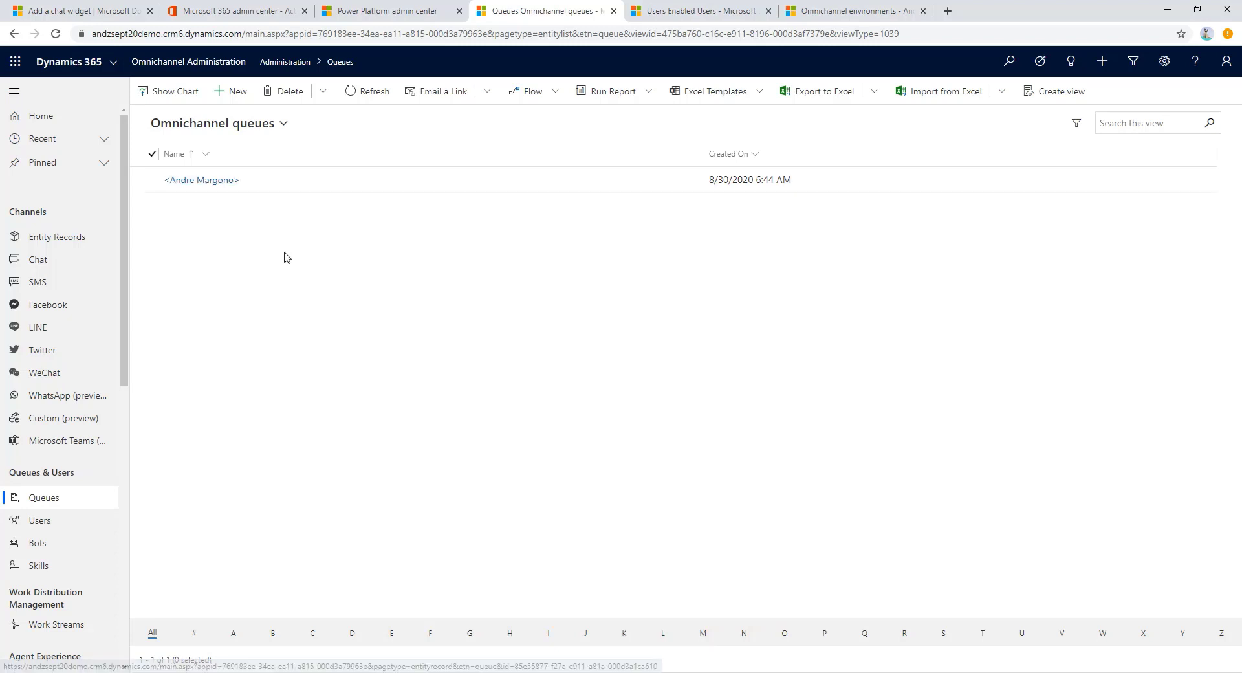
Create a new queue named Web Chat Queue with priority 1 and save it.
click(228, 95)
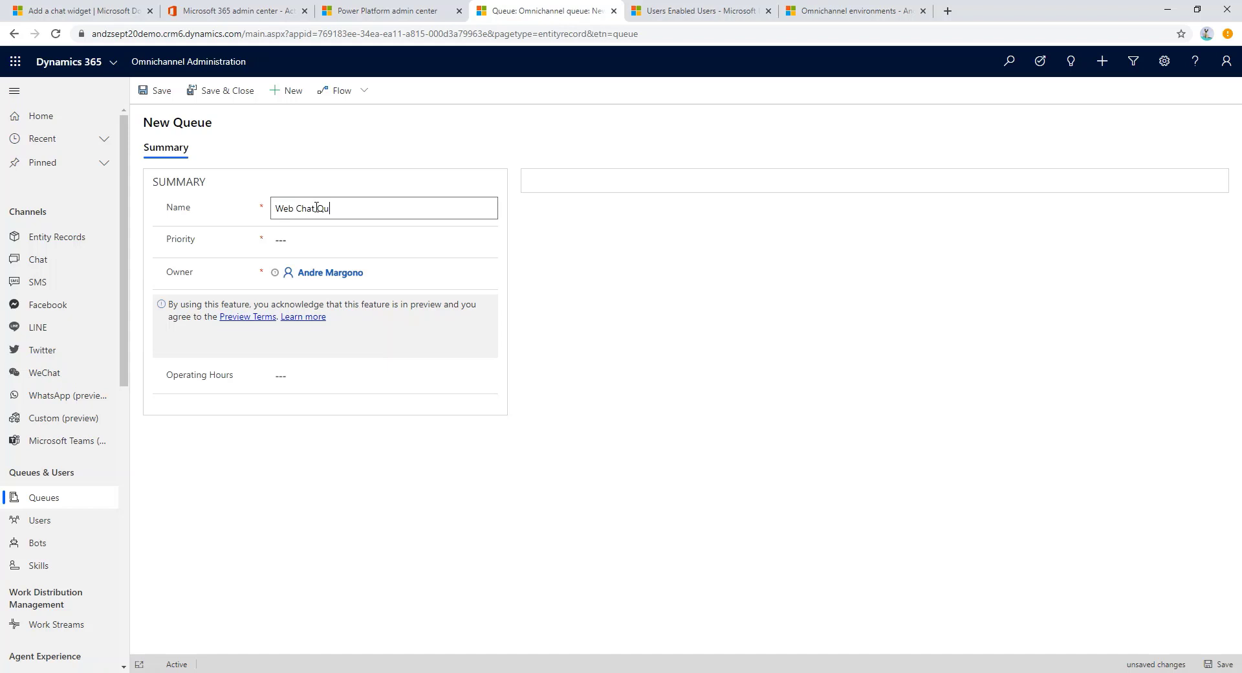
click(304, 240)
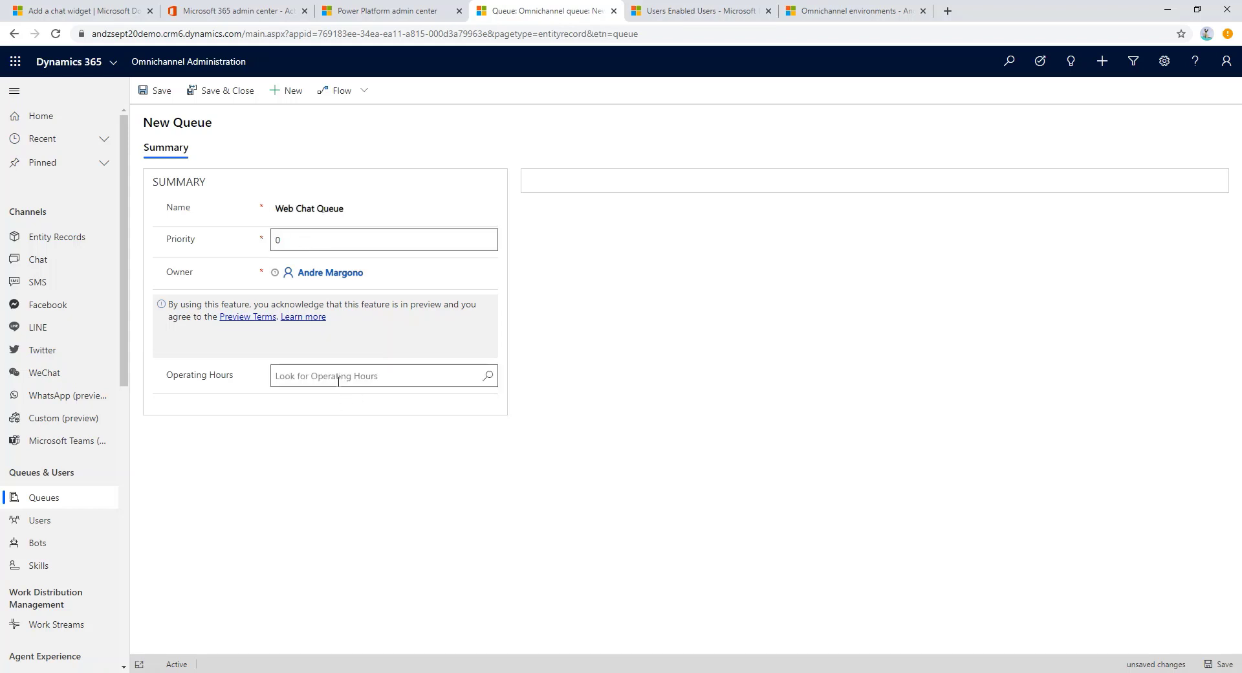
click(324, 343)
click(158, 91)
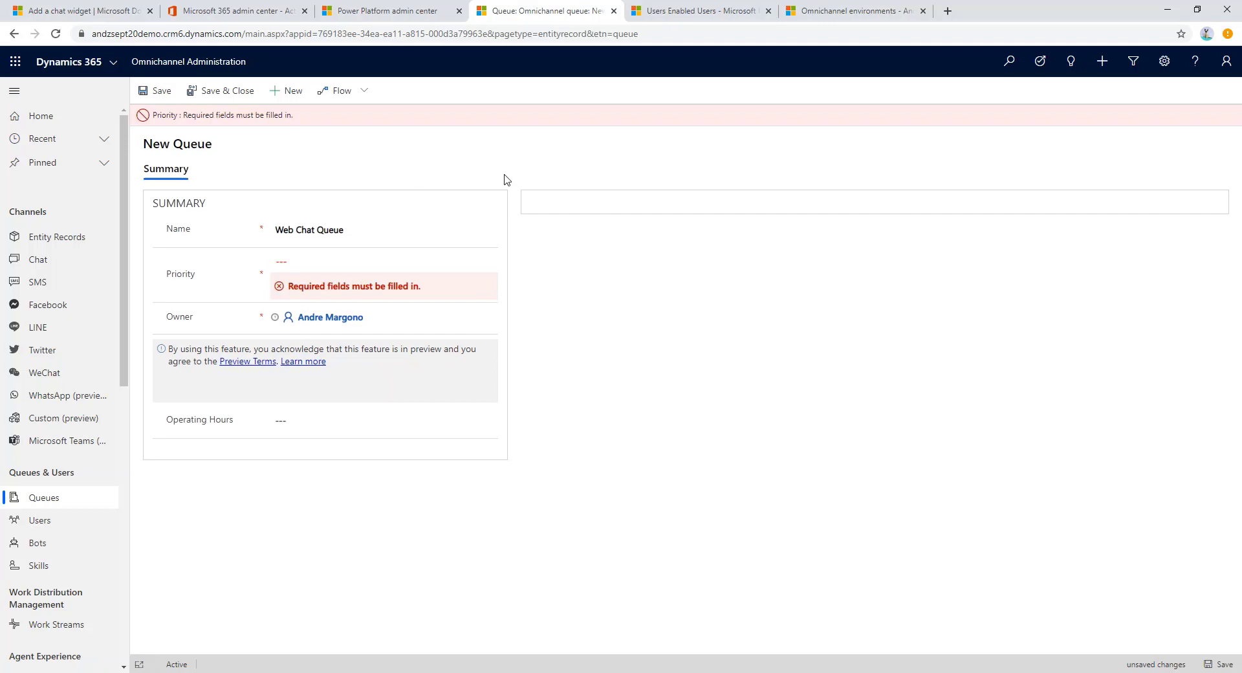
click(357, 266)
text(1)
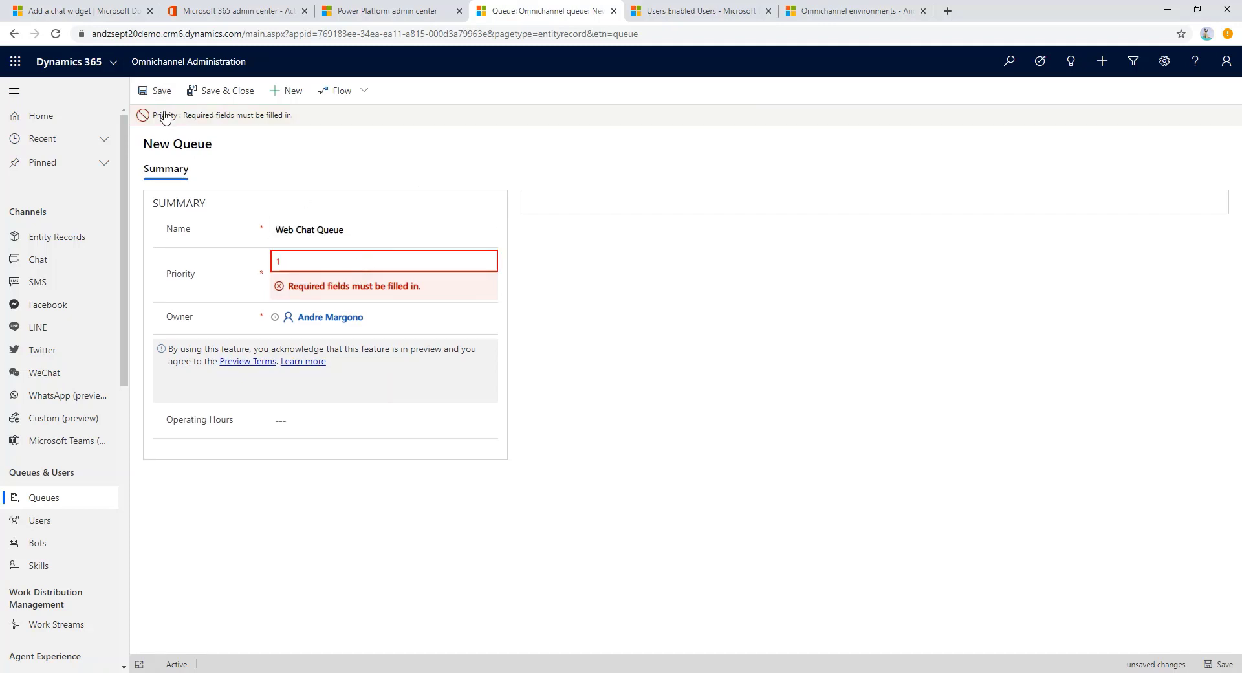
click(158, 91)
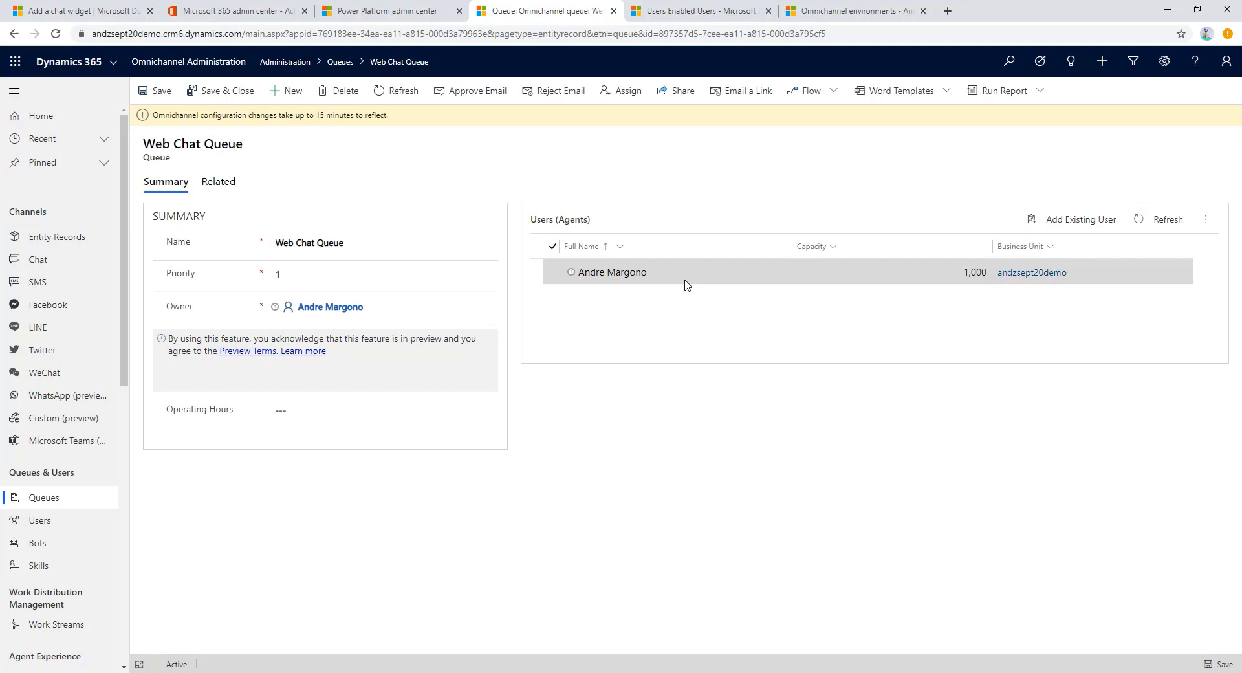
Check that the admin agent is in the queue's users, then go to Work Streams.
click(1060, 230)
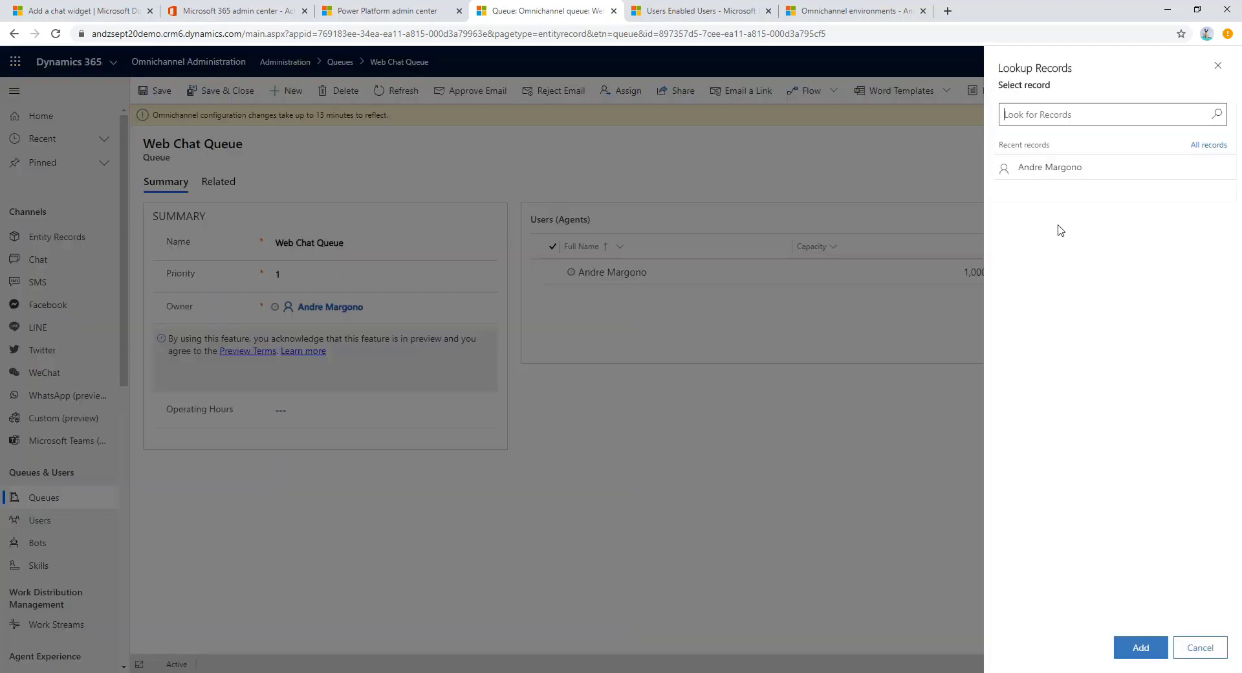
click(1197, 648)
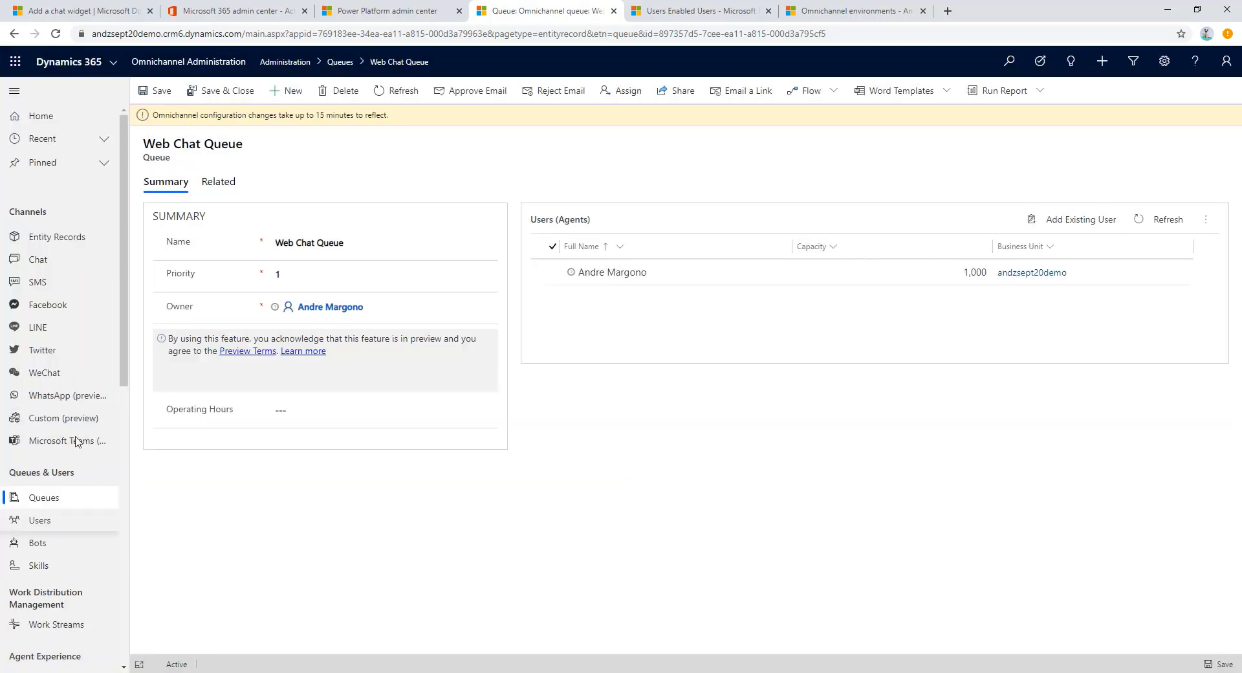
scroll(91, 482, down, 1)
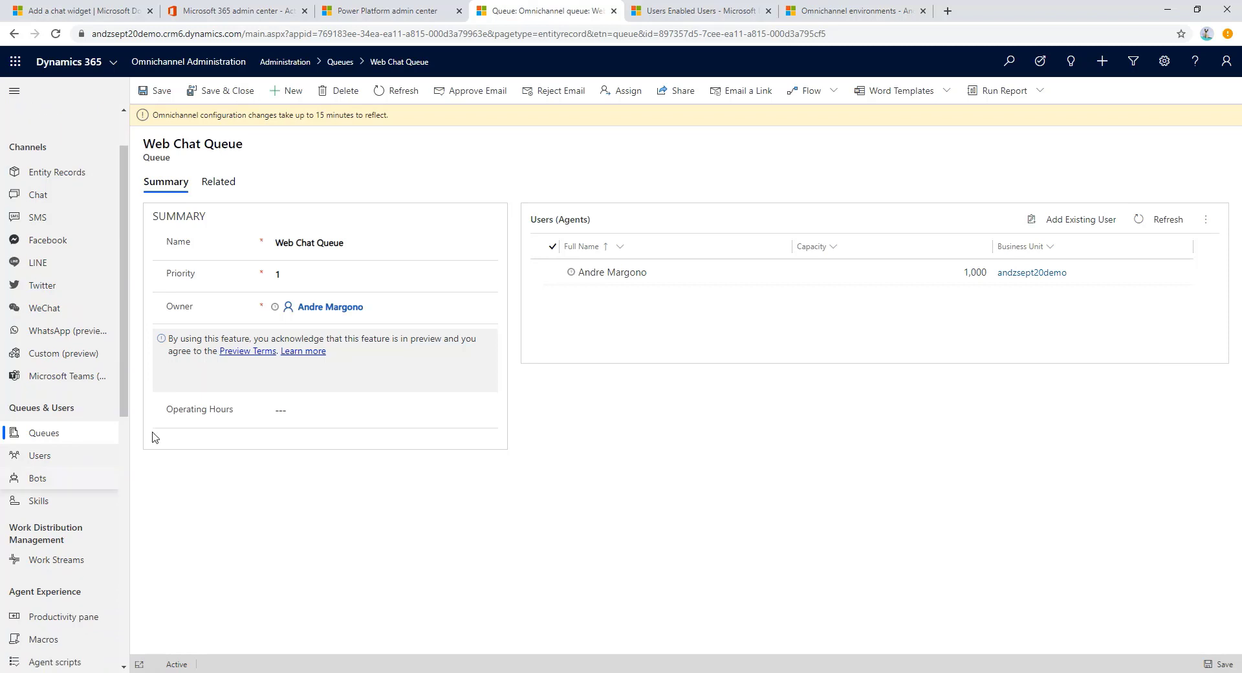
click(46, 560)
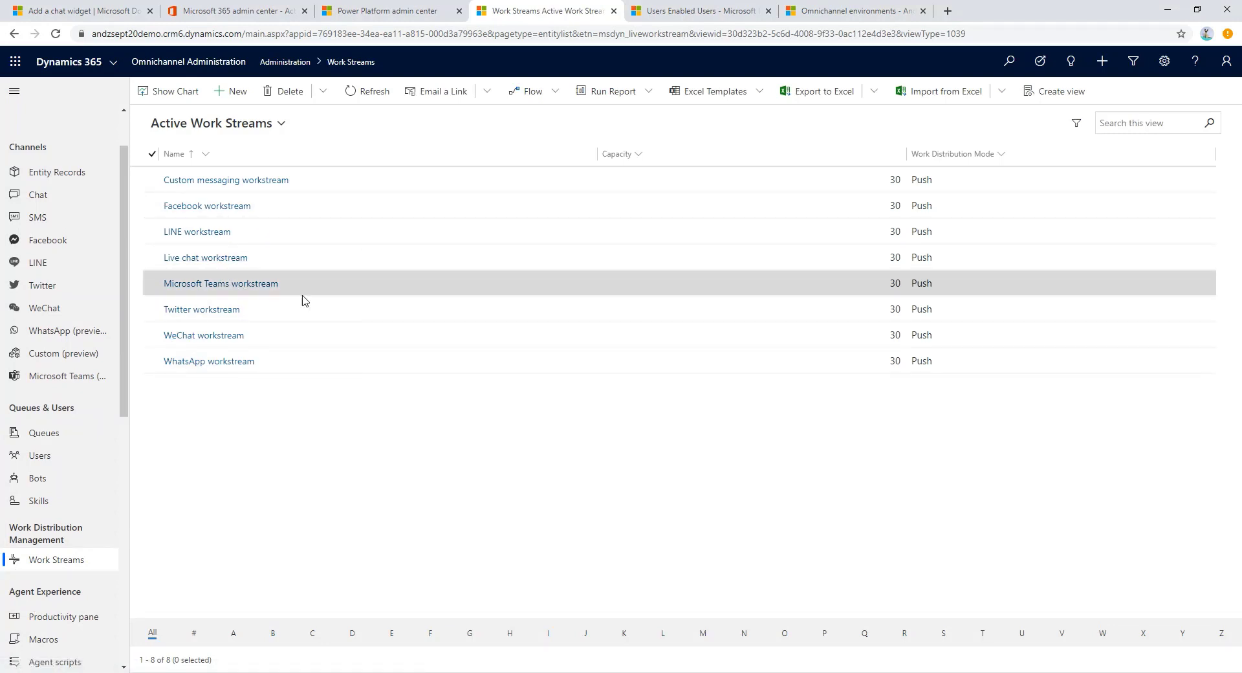
Inspect the Live chat workstream's skill, context variable, work distribution and routing rule tabs, then list chat widgets.
click(216, 259)
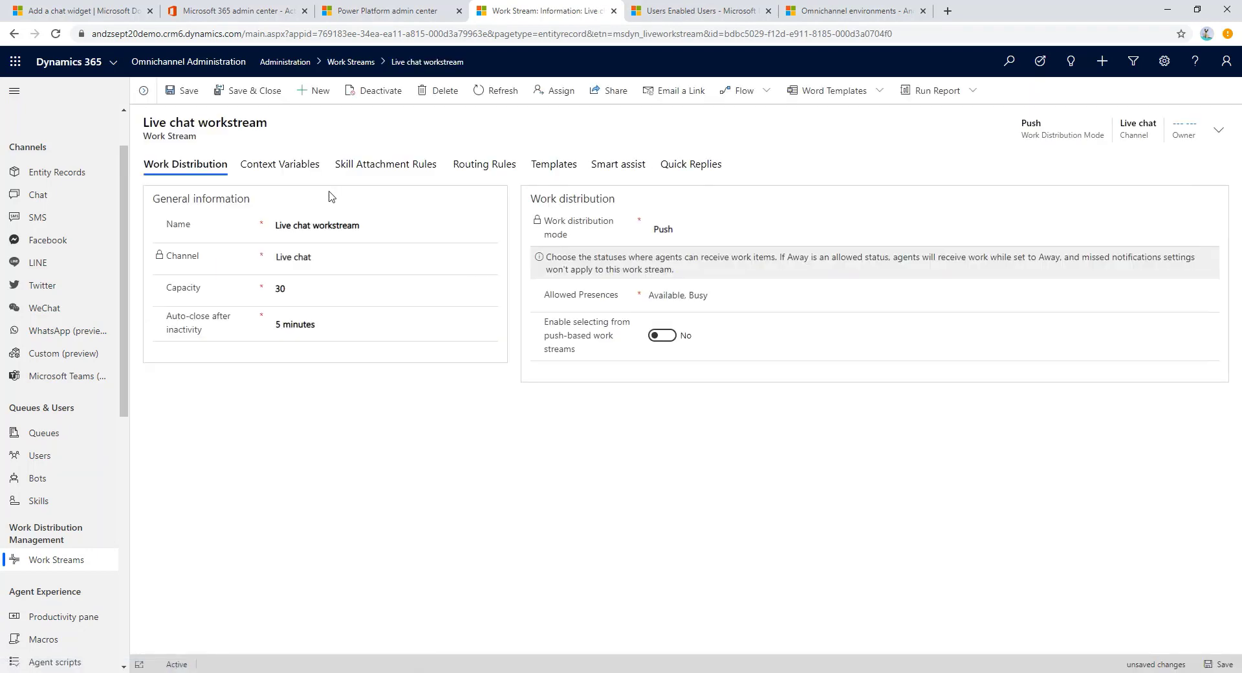
click(355, 174)
click(255, 176)
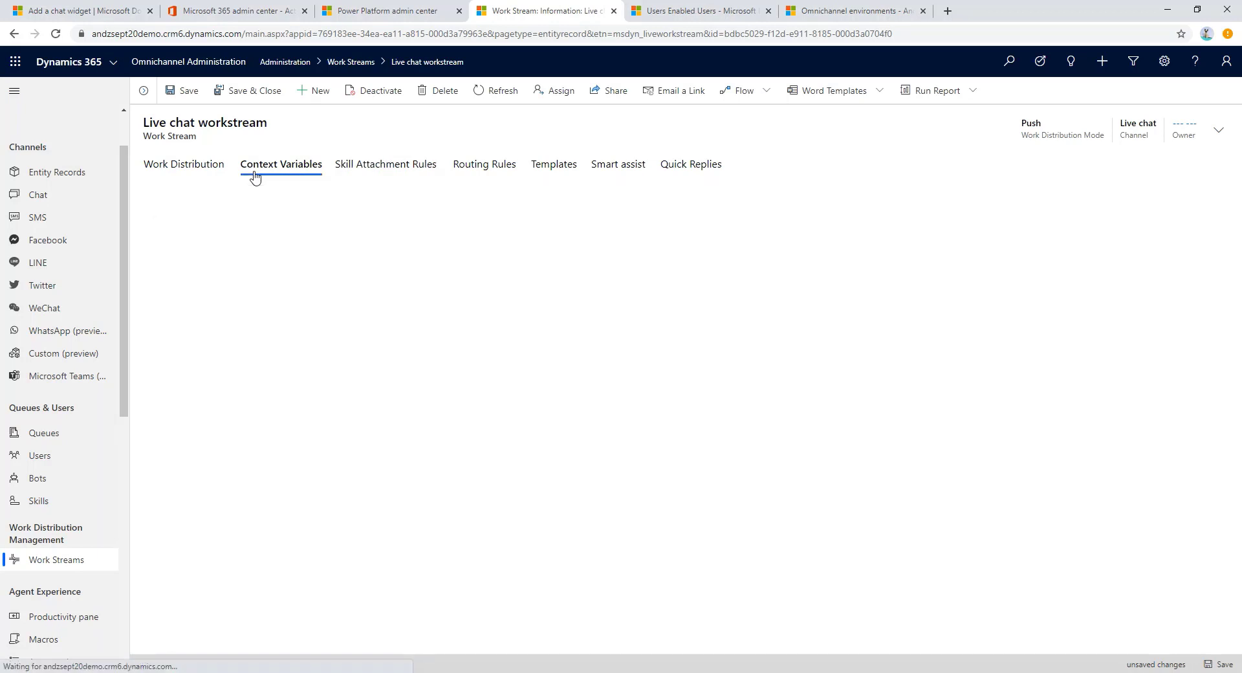
click(185, 185)
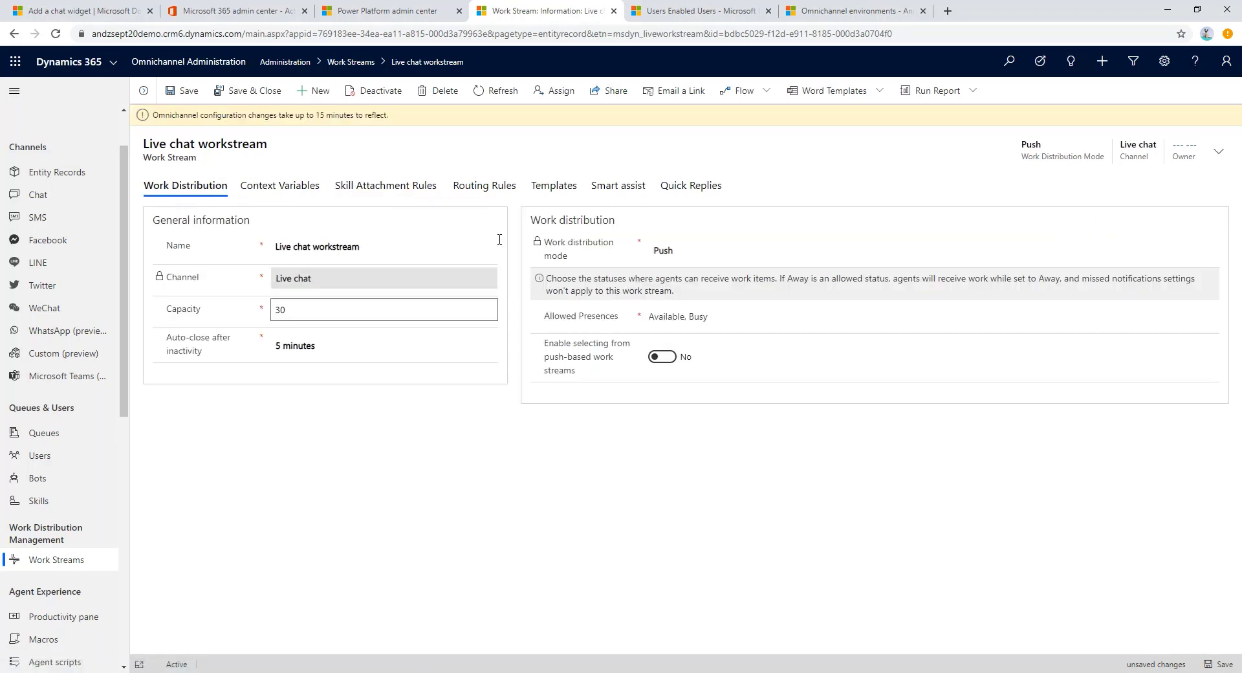
click(485, 189)
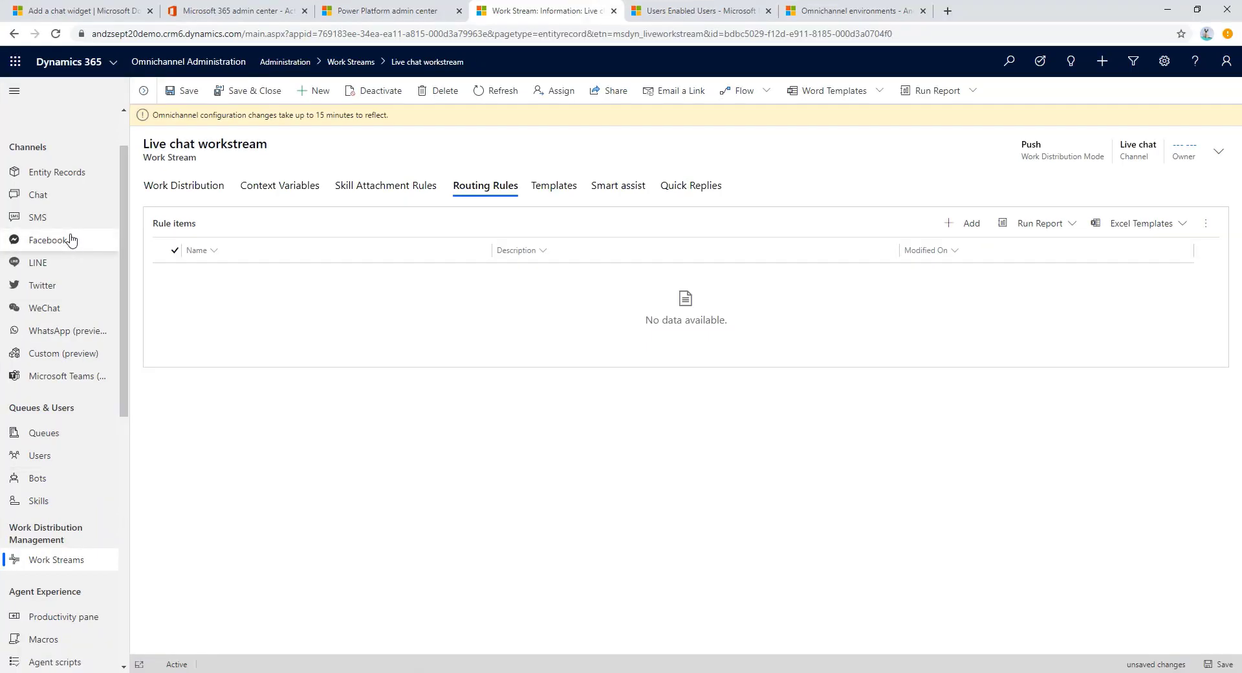
click(57, 202)
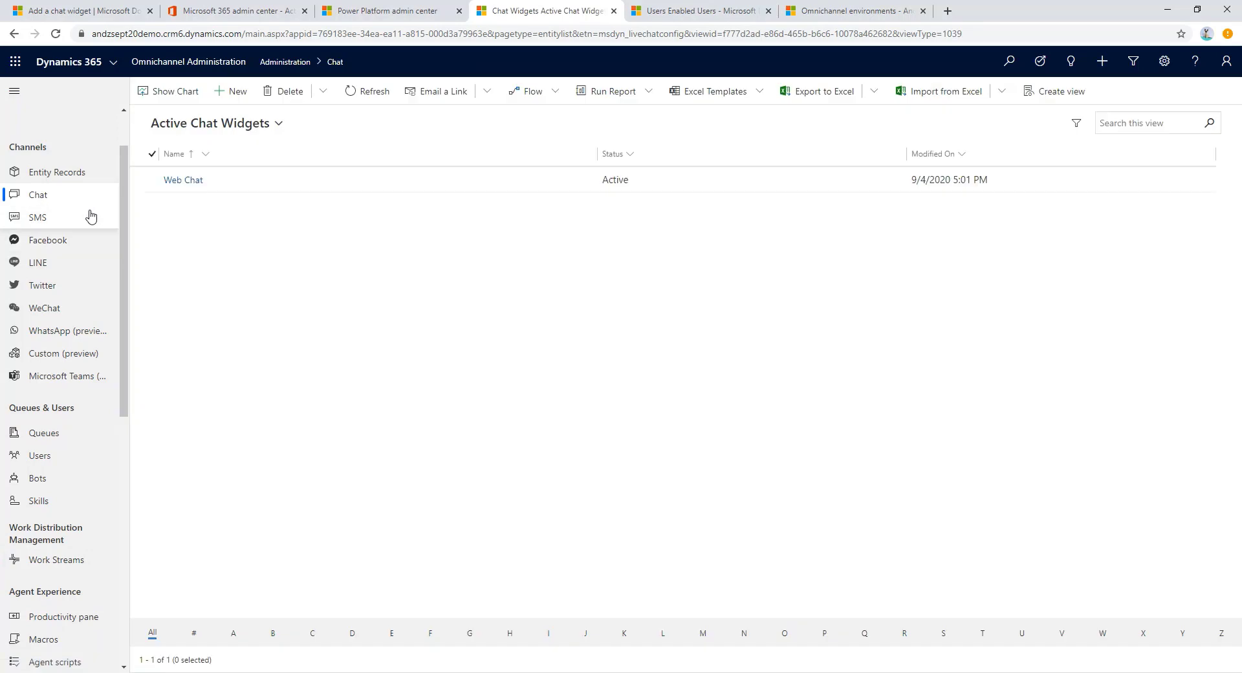
Copy the Web Chat widget's code snippet and open a new browser tab.
click(184, 180)
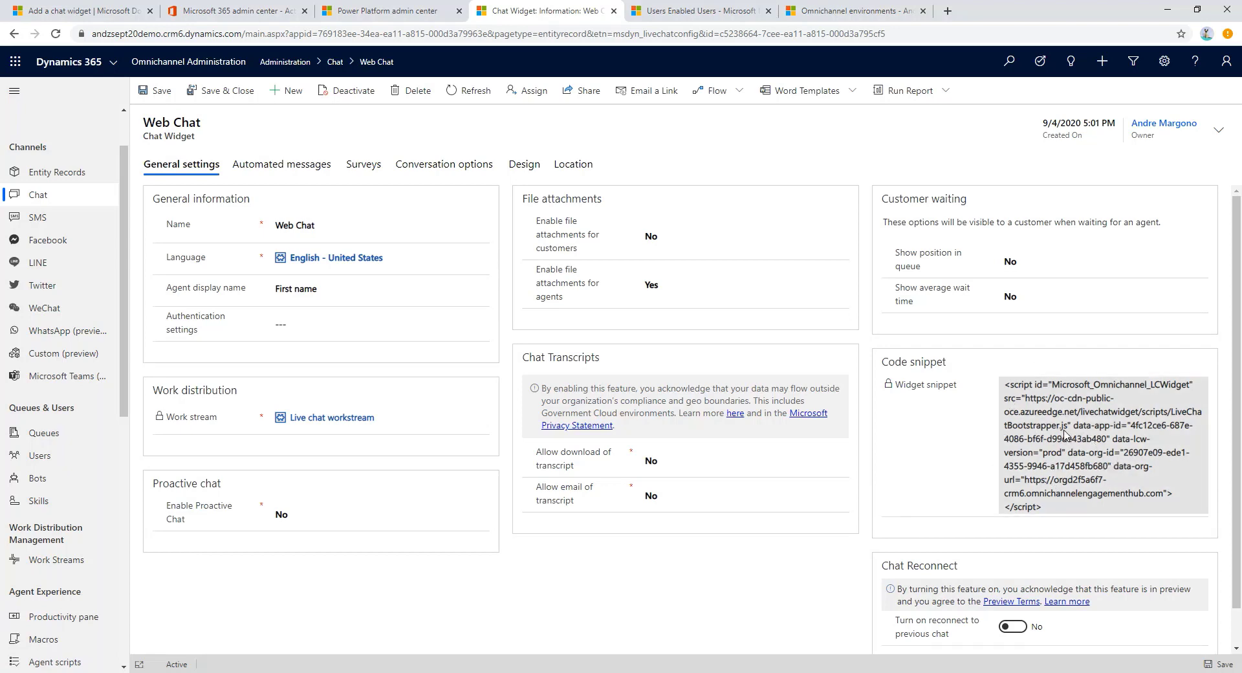
drag(1006, 384, 1066, 511)
key(ctrl+c)
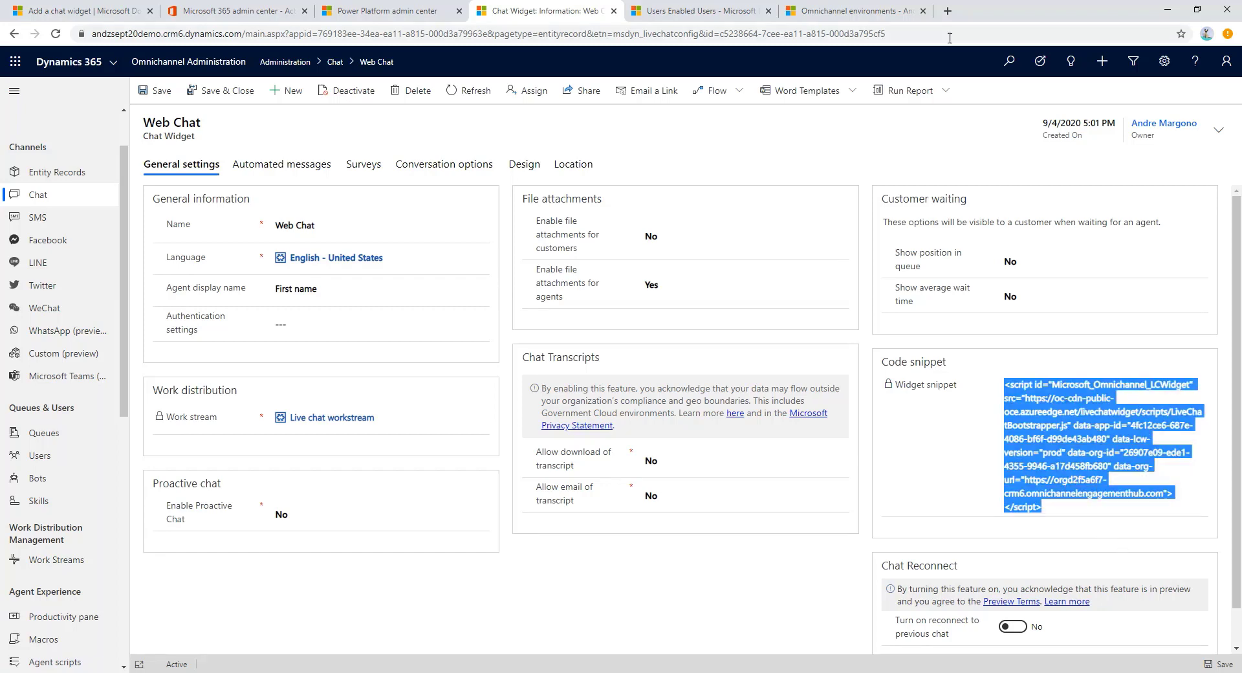
click(947, 11)
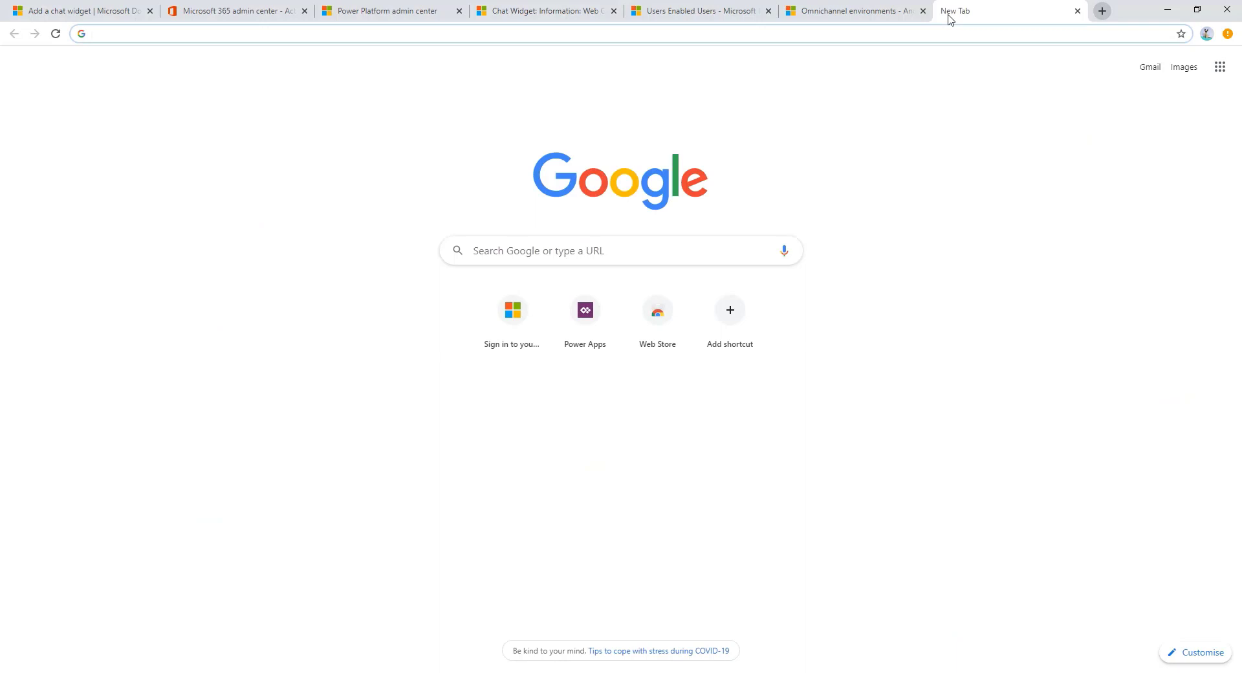
Find W3Schools, open a Tryit HTML example, and paste the widget script after the title line.
text(w3schools)
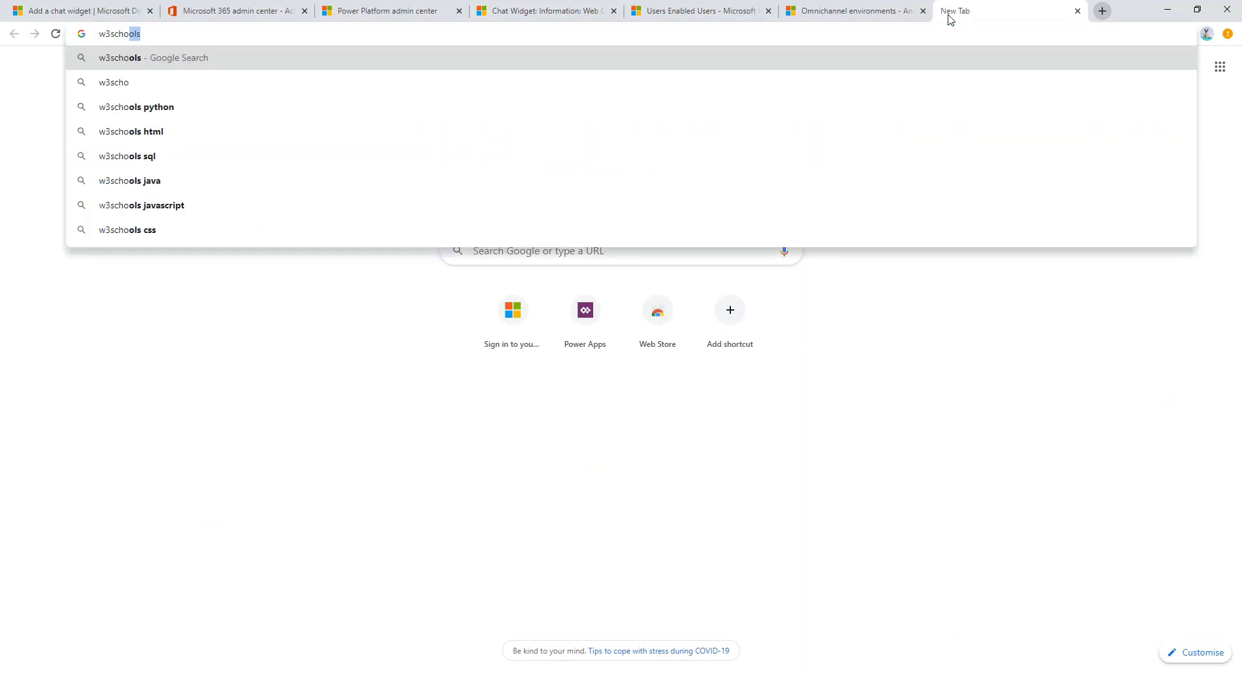
key(Return)
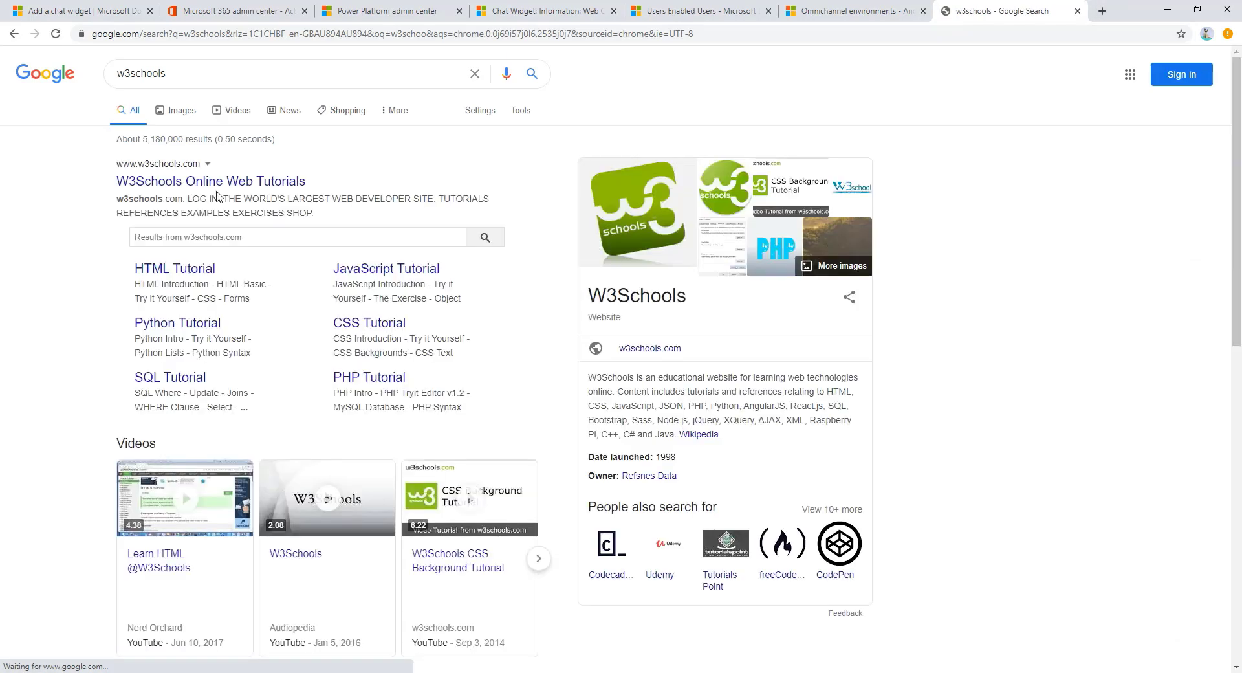
click(223, 187)
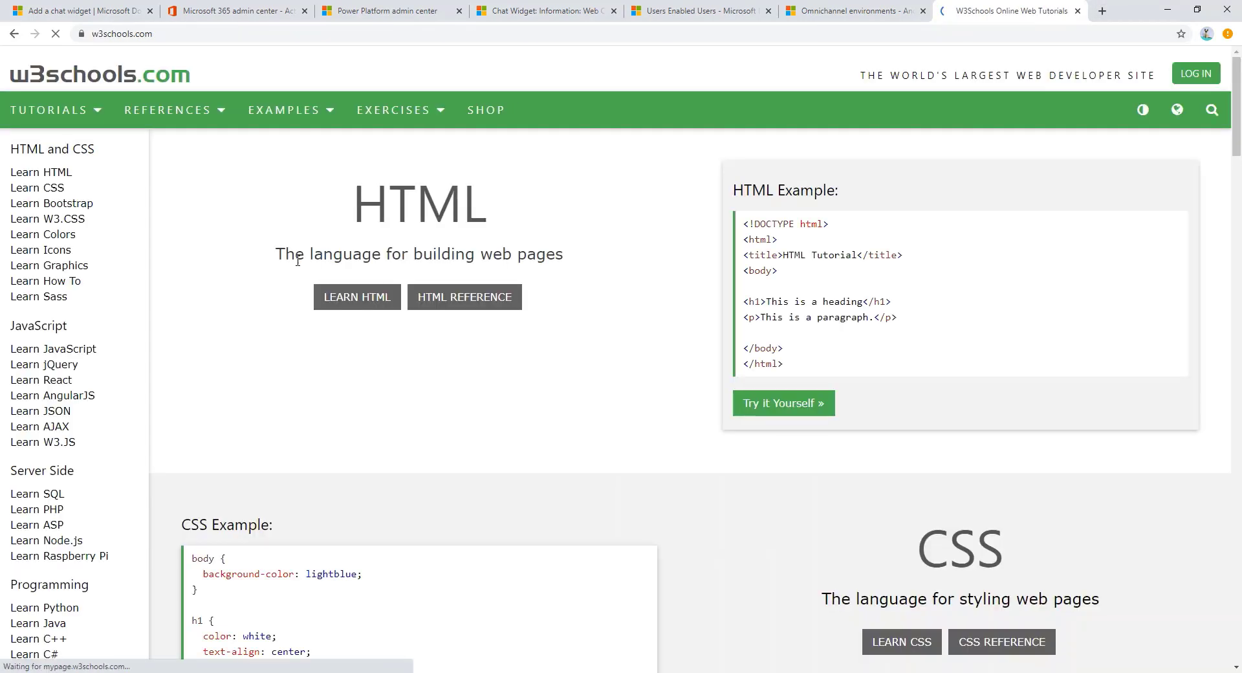
click(768, 399)
click(172, 188)
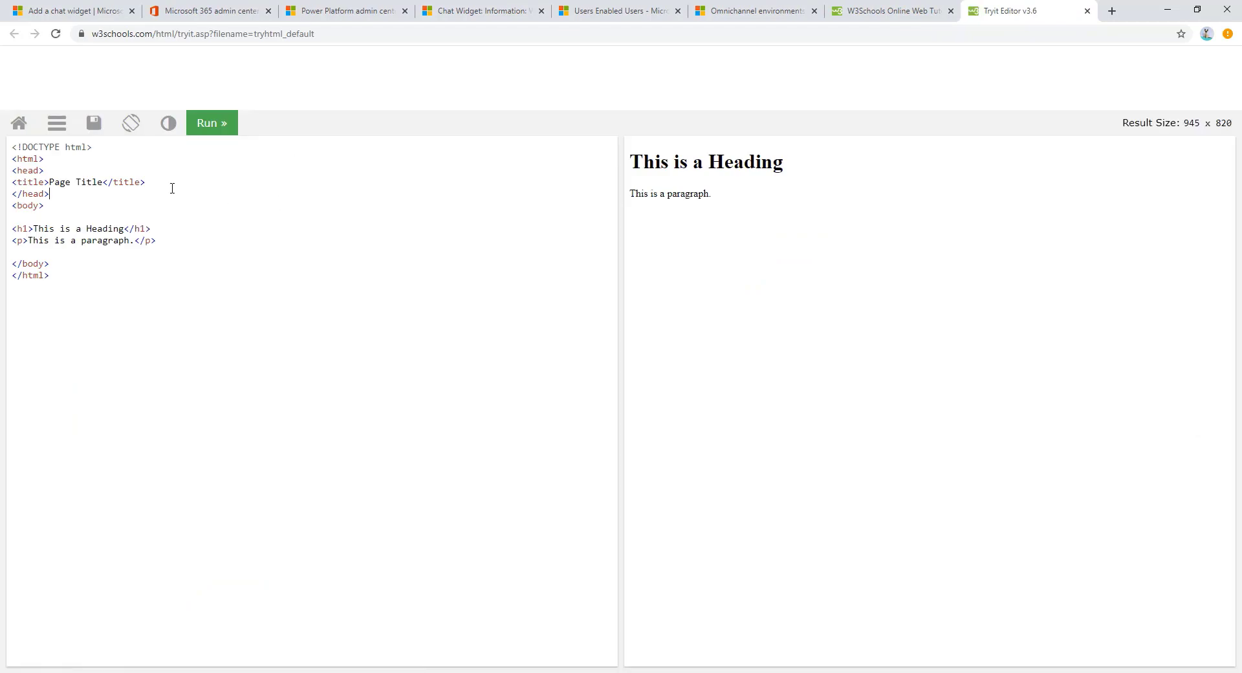
key(Return)
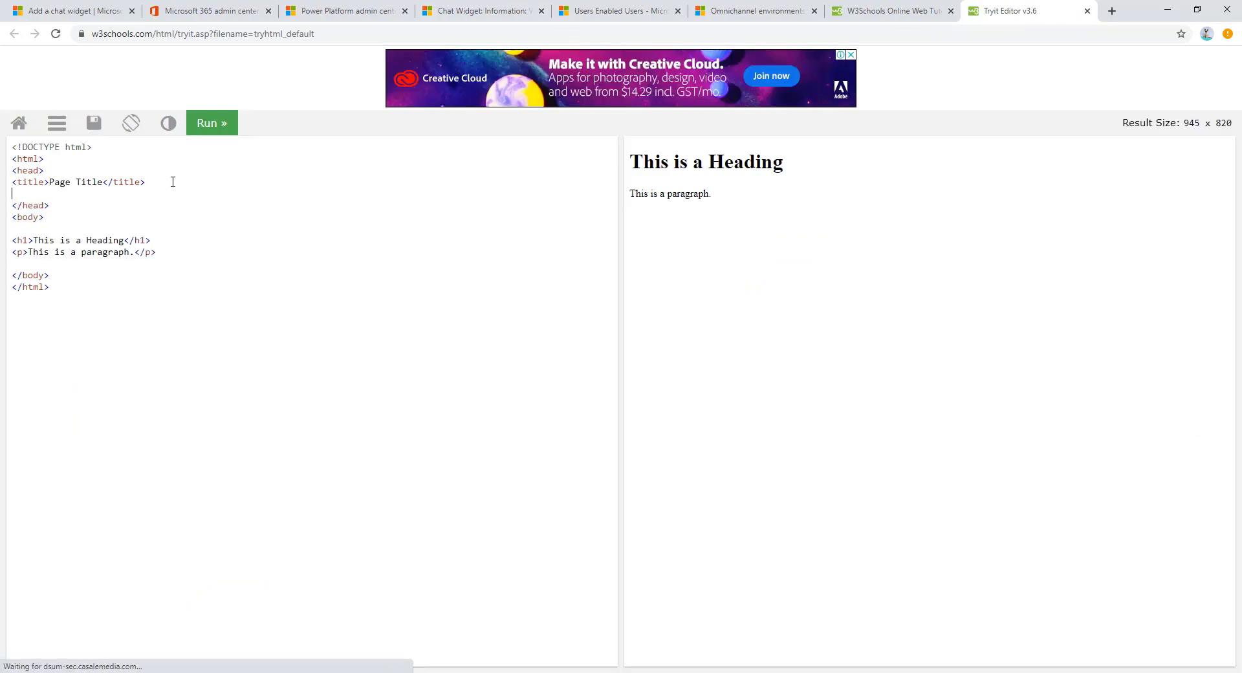
key(ctrl+v)
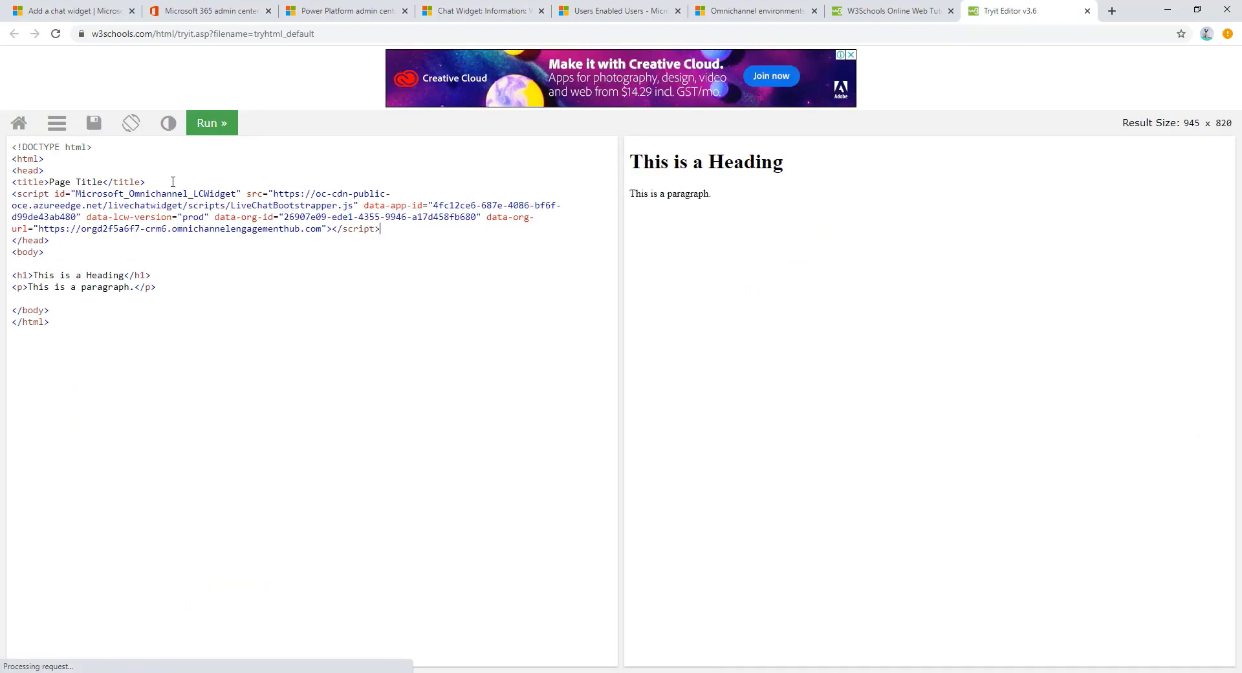
Run the Tryit page to show the Let's Chat widget and snap the browser beside the agent dashboard.
click(205, 129)
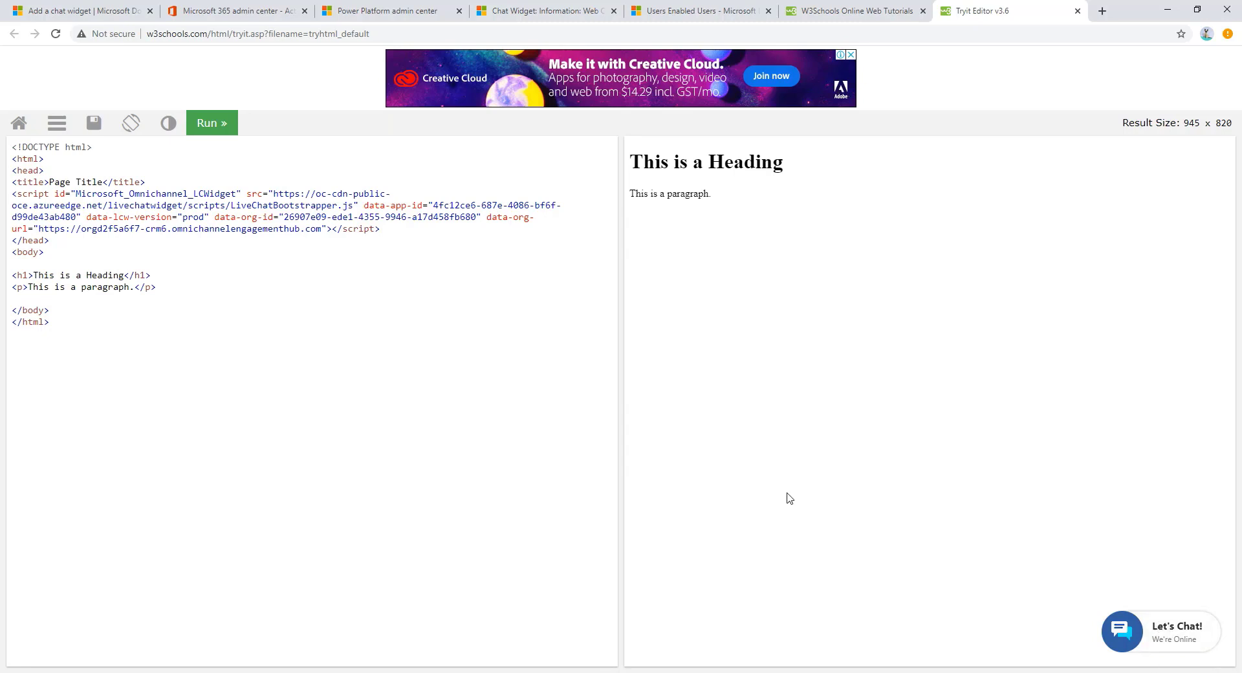
key(super+Right)
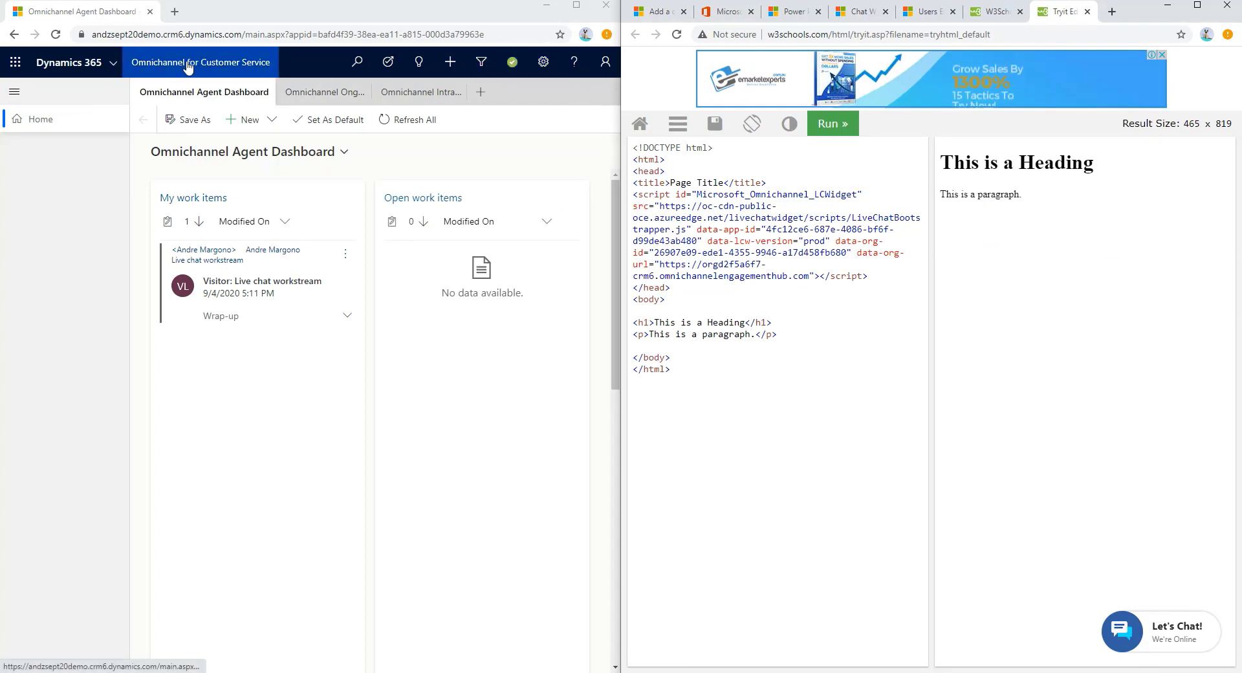
Open the Let's Chat widget on the test page and send 'Hello' as the visitor.
click(114, 63)
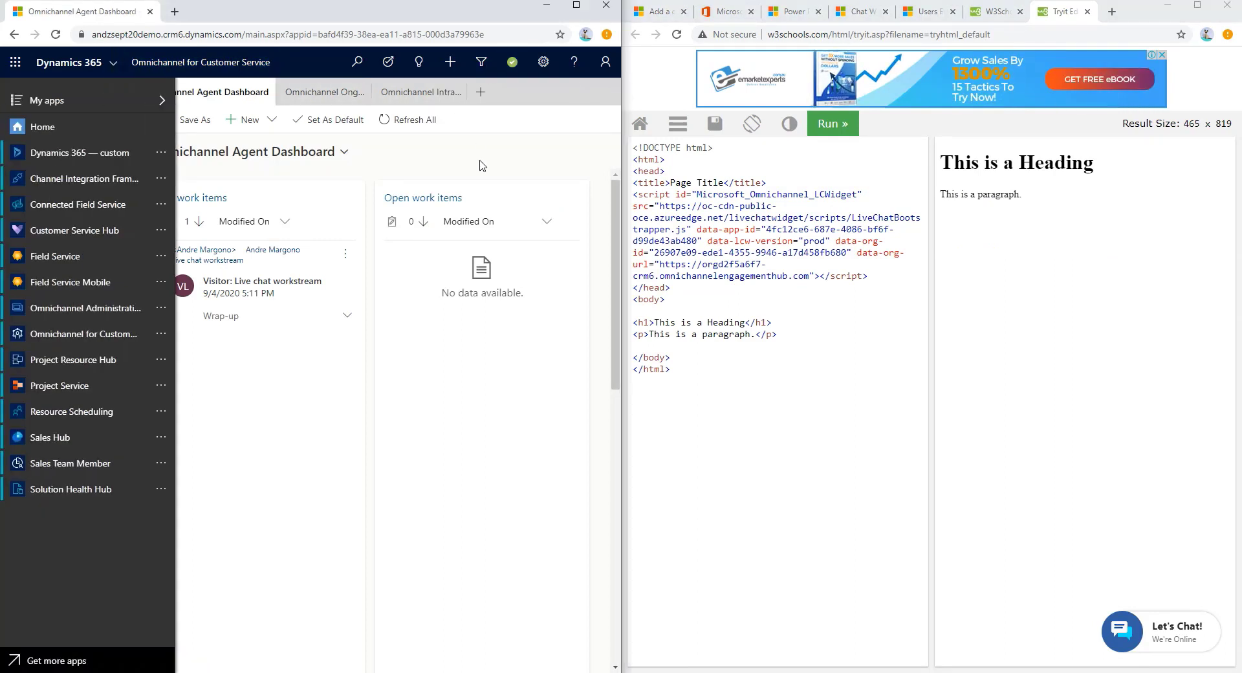
click(451, 161)
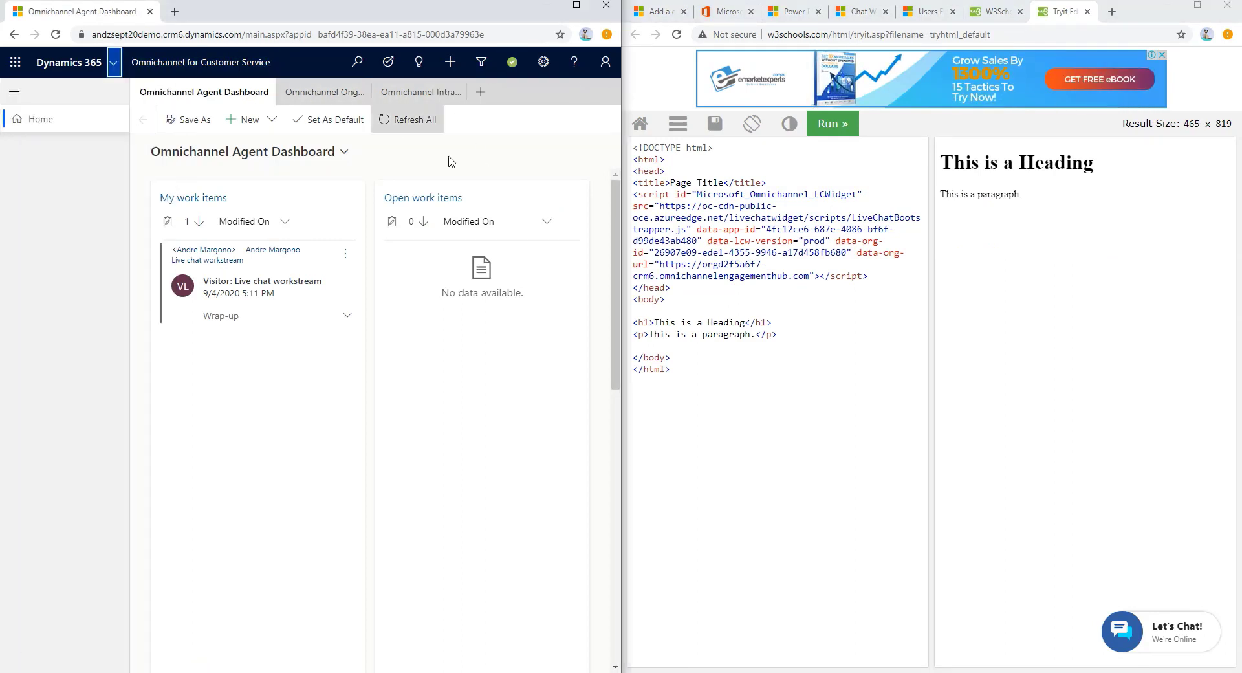
click(1192, 637)
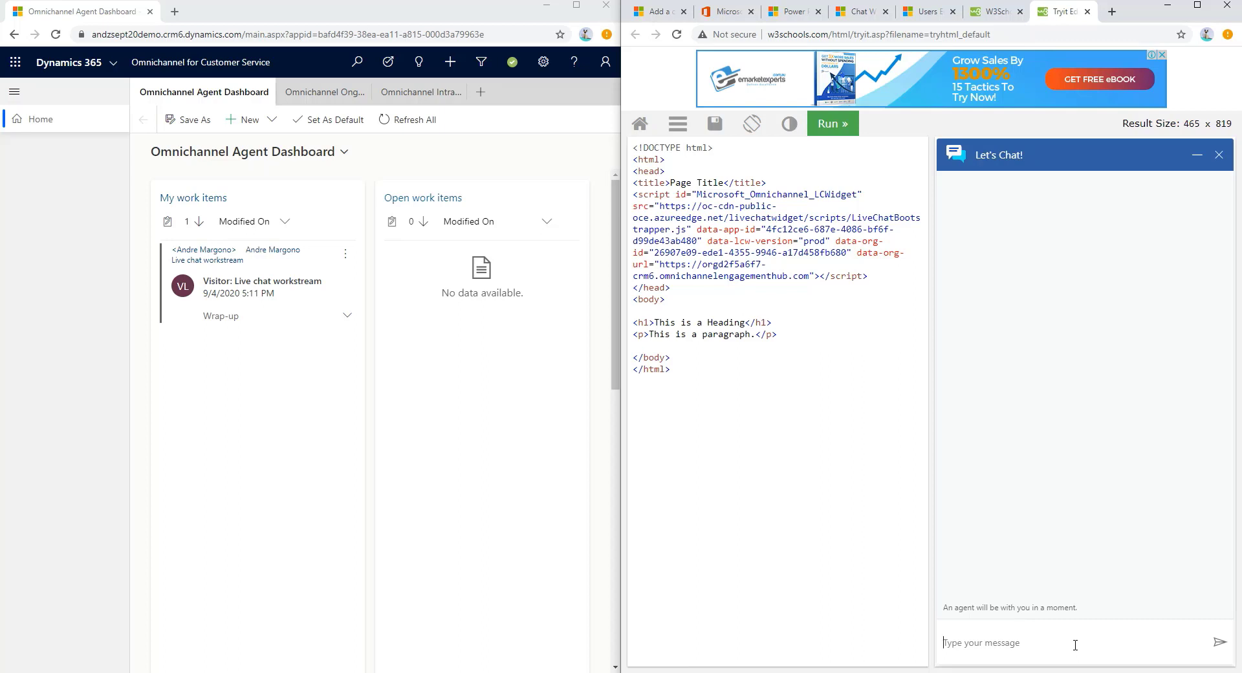
text(Hello)
key(Return)
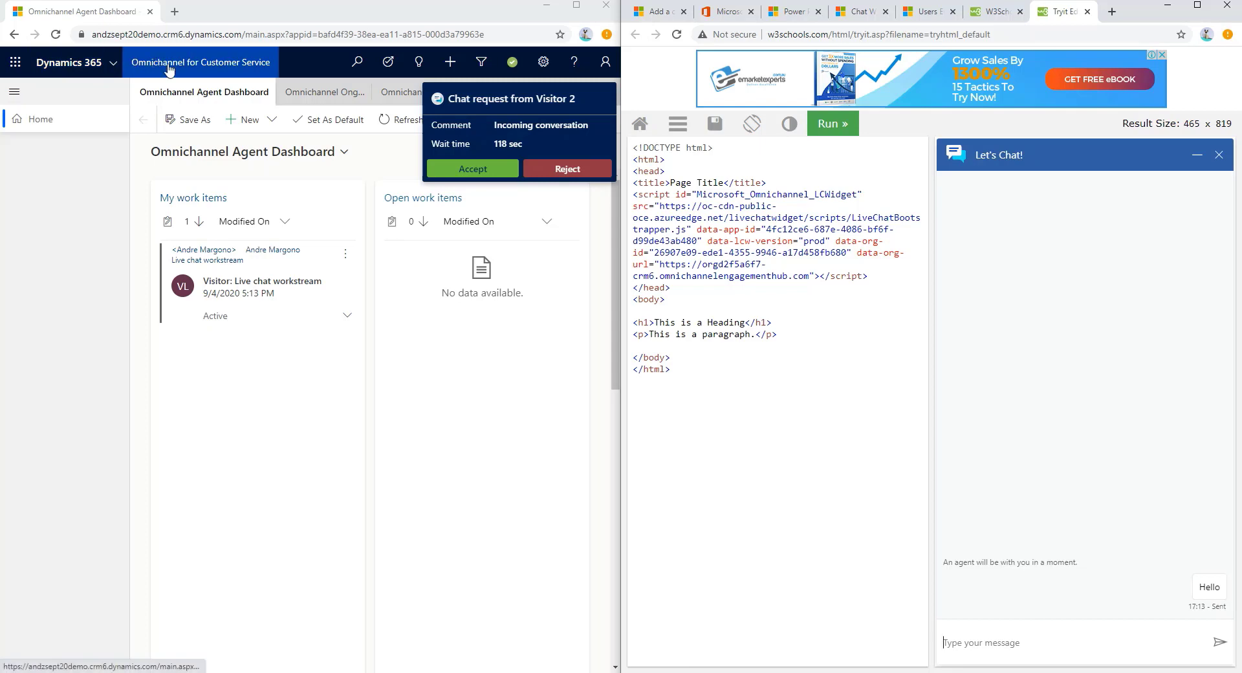
Accept Visitor 2's chat and greet them with 'Hi there, anything I can help you today?'.
click(473, 169)
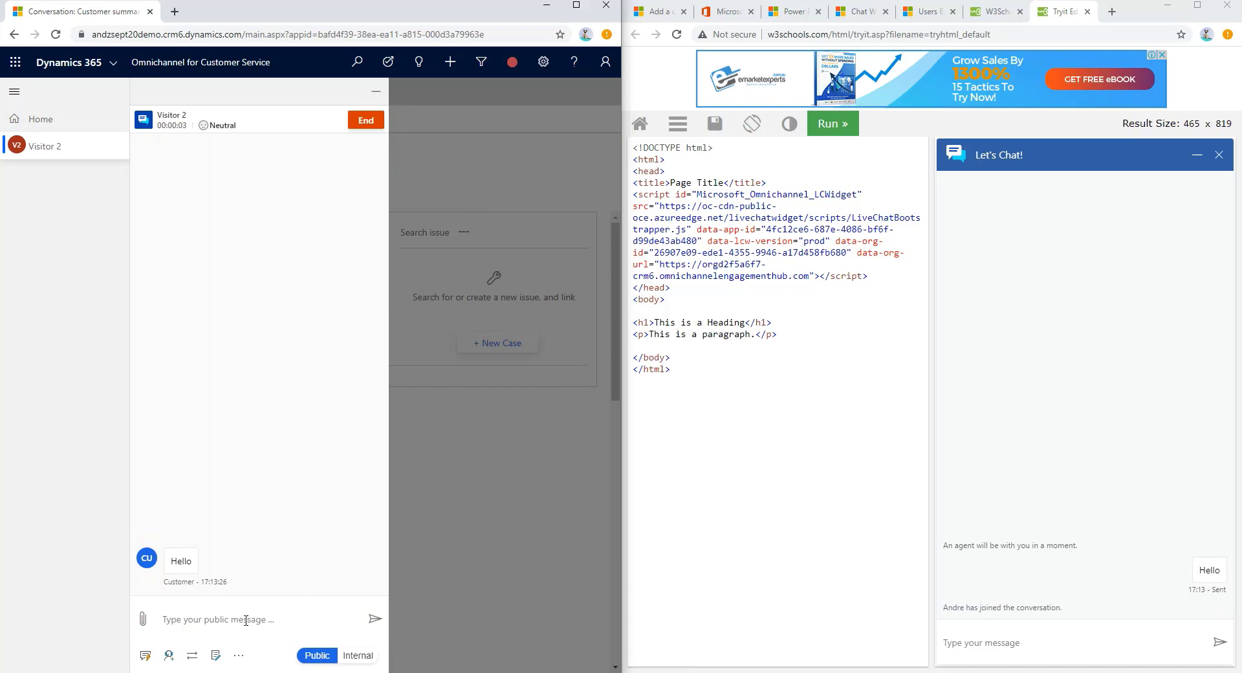
click(246, 620)
text(Hi there, )
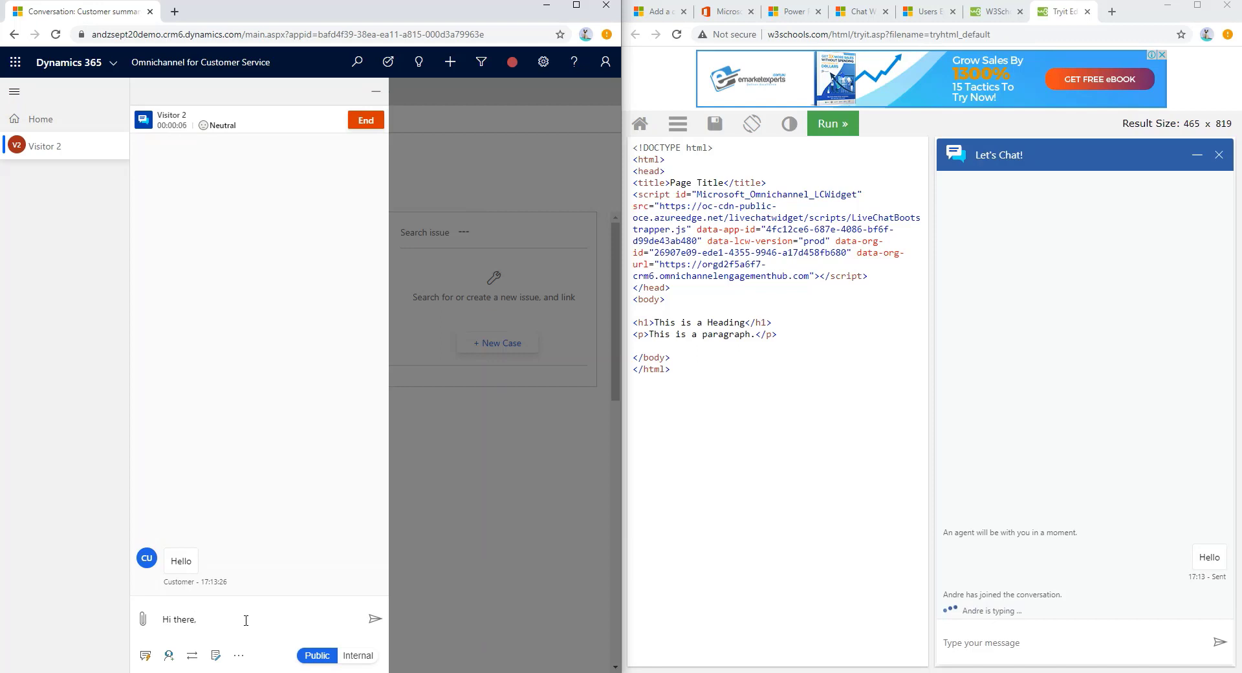
text(anything I can help you today?)
key(Return)
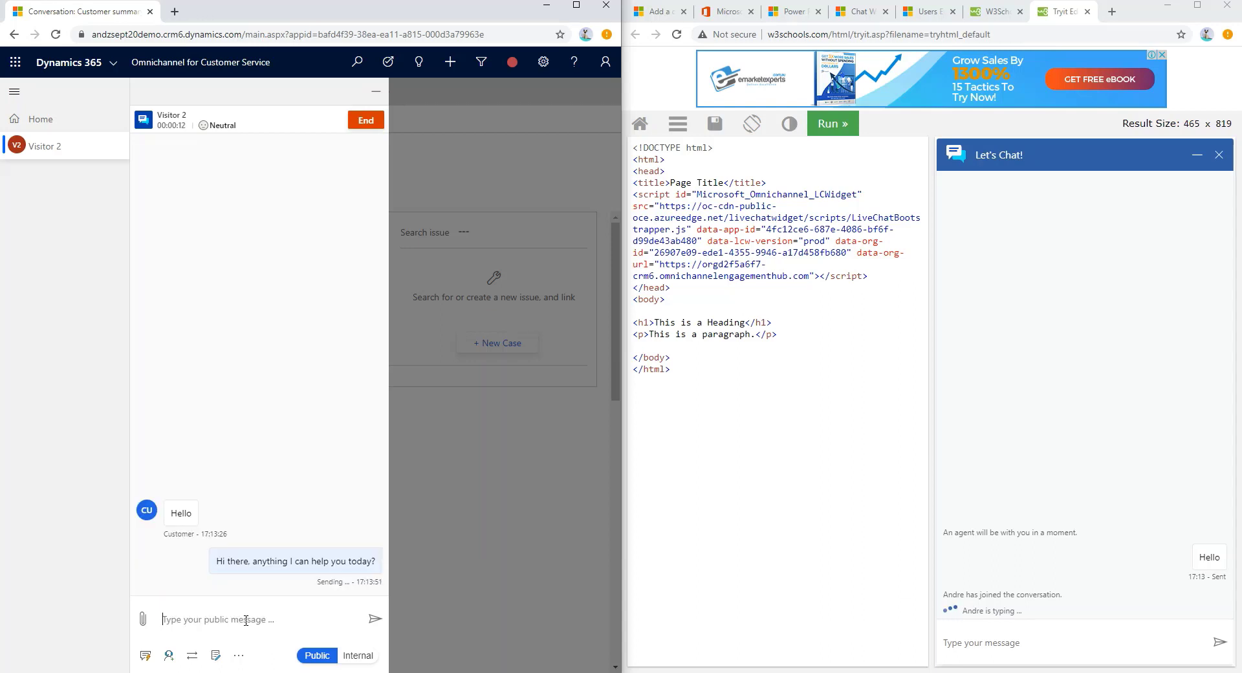
As the visitor, ask about the Melbourne store opening hour.
click(997, 643)
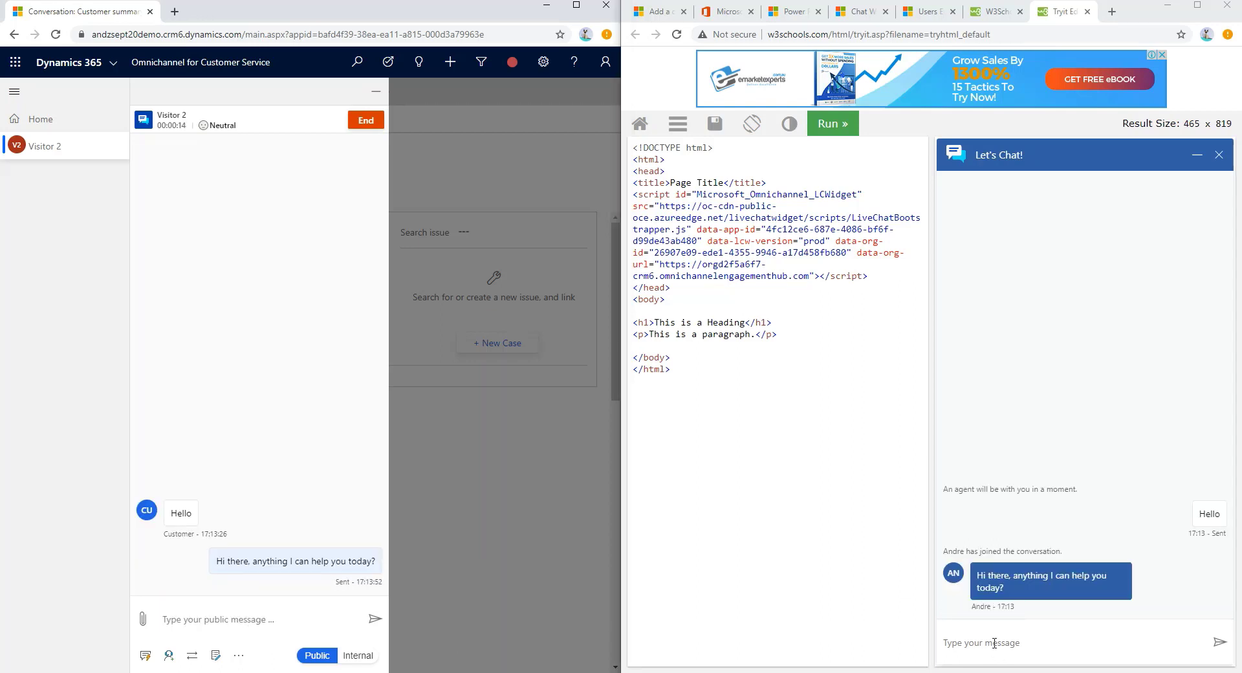
text(Yes, )
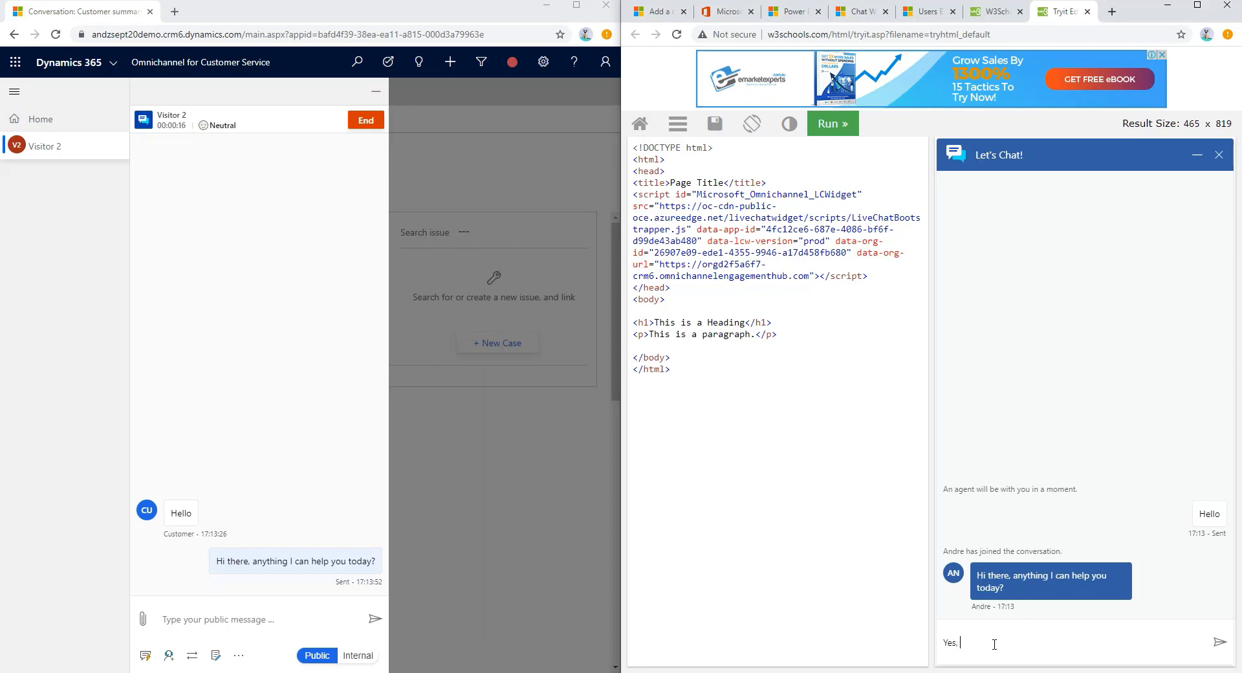
text(please. I)
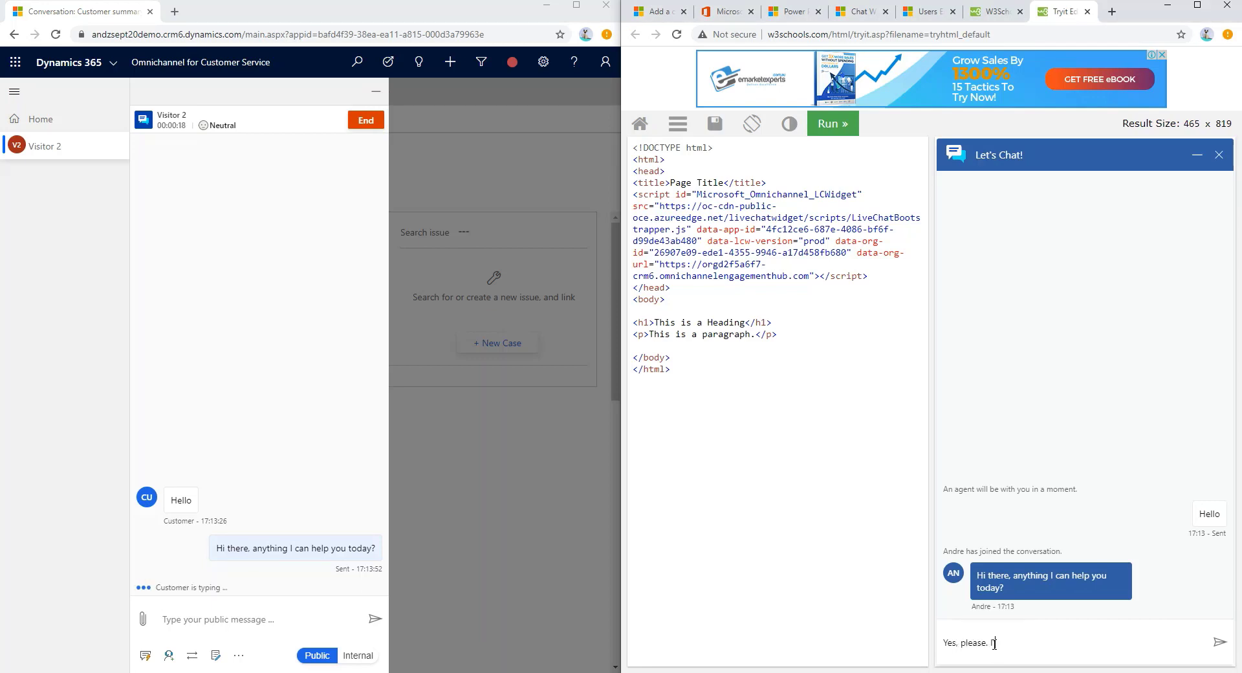
text('m interested to know the st)
text(ore)
key(BackSpace)
key(BackSpace)
key(BackSpace)
key(BackSpace)
key(BackSpace)
key(BackSpace)
text(Melbourne store opening hours)
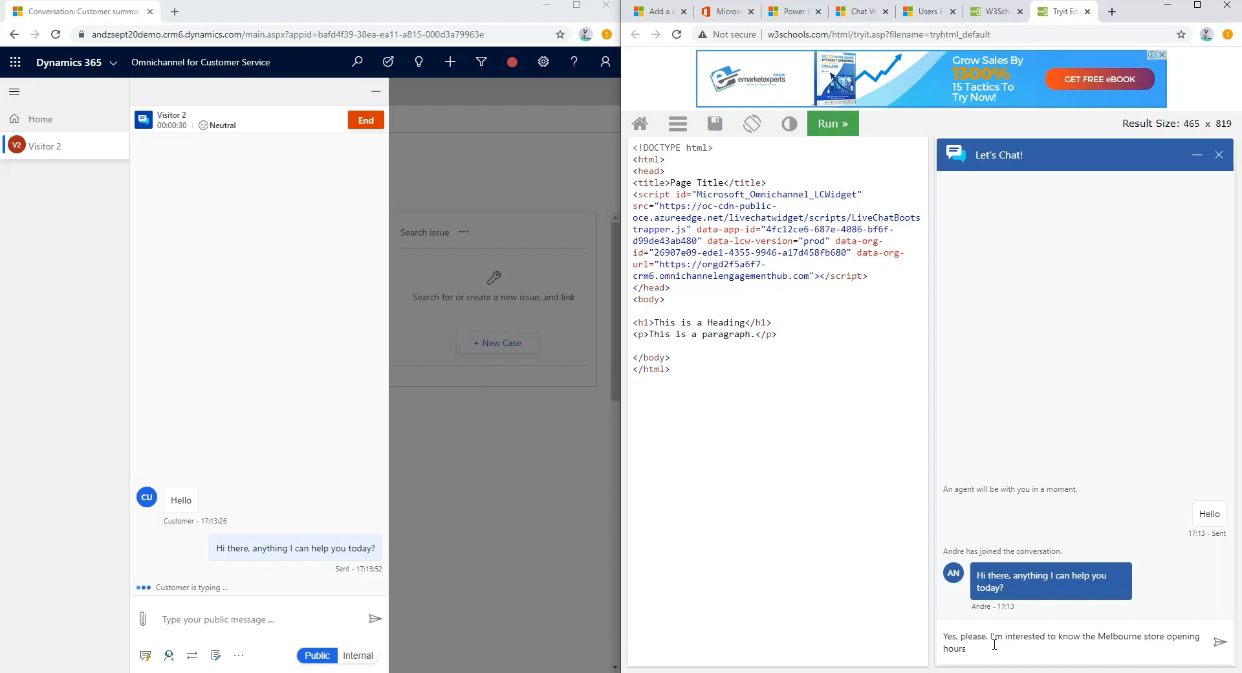
key(Return)
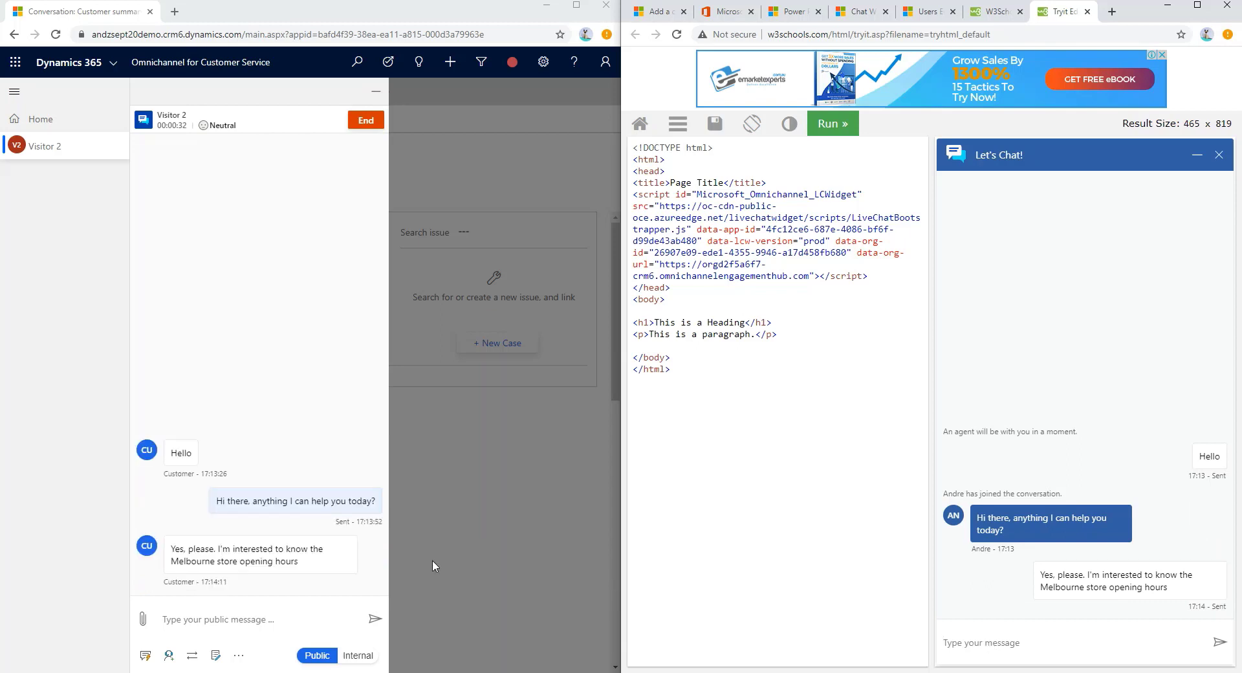
Reply that Melbourne Store opens 7am-5pm on business days; the visitor answers 'great, thanks'.
click(290, 611)
text(sur)
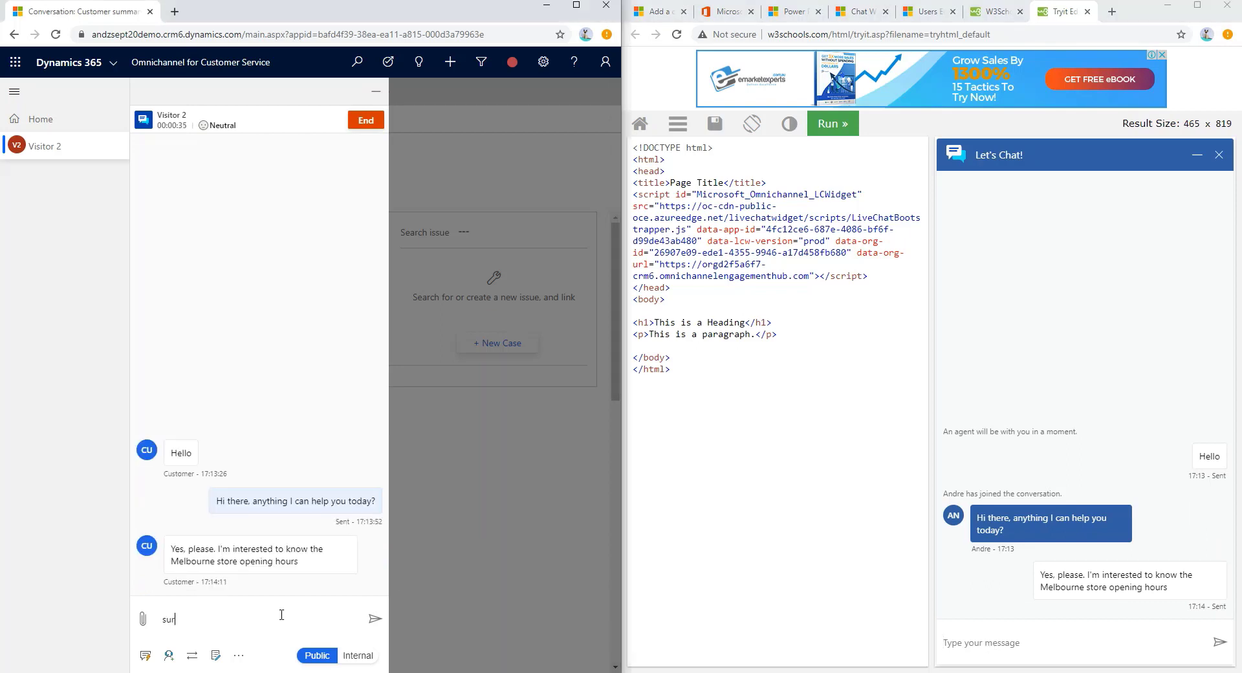
text(e, Melbo)
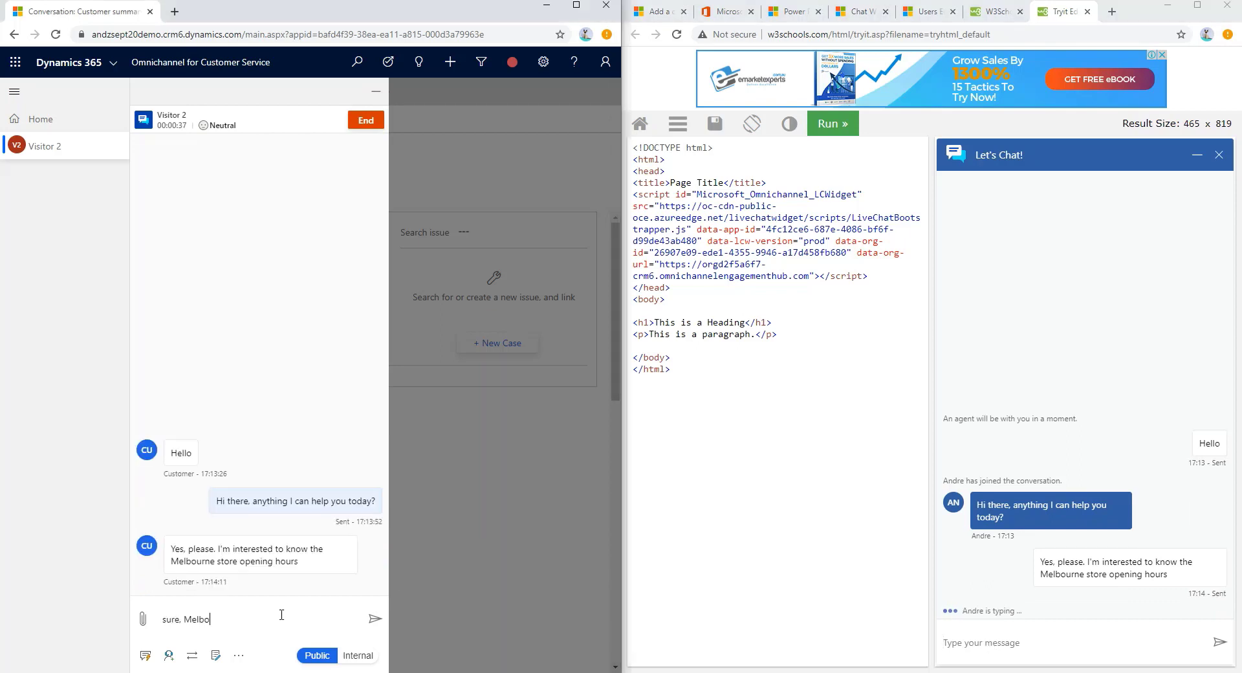
text(urne Store is open from 7am-5pm on b)
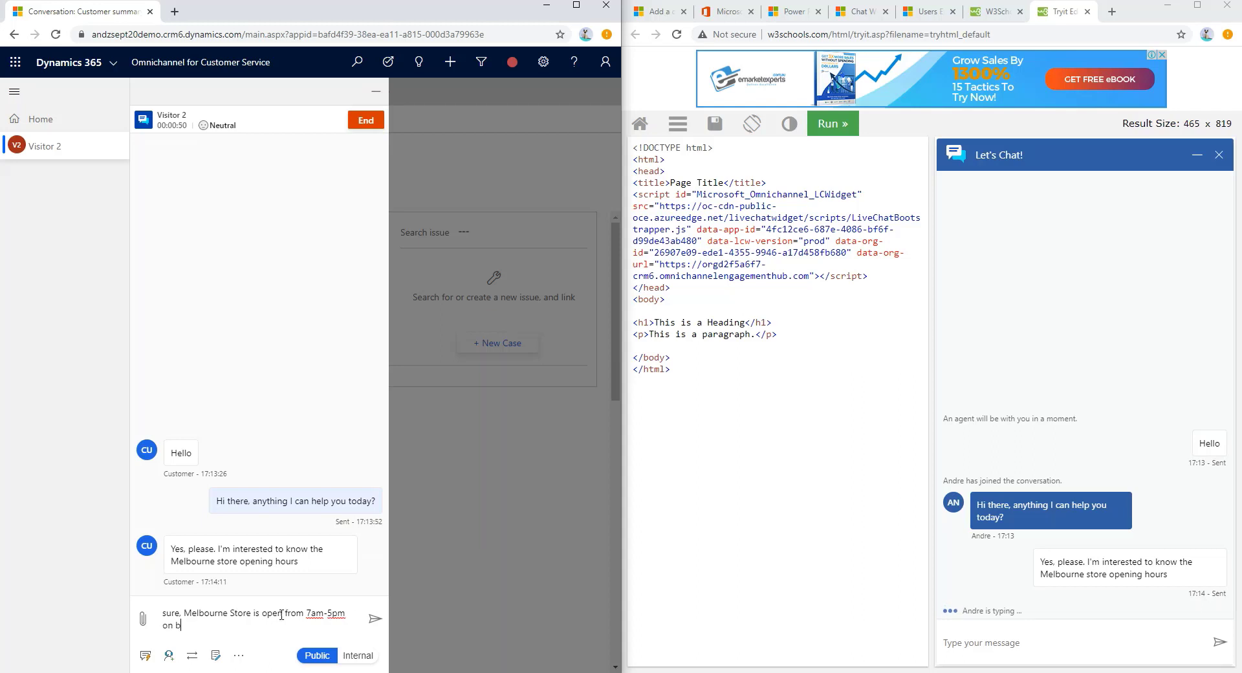
text(usiness days)
key(Return)
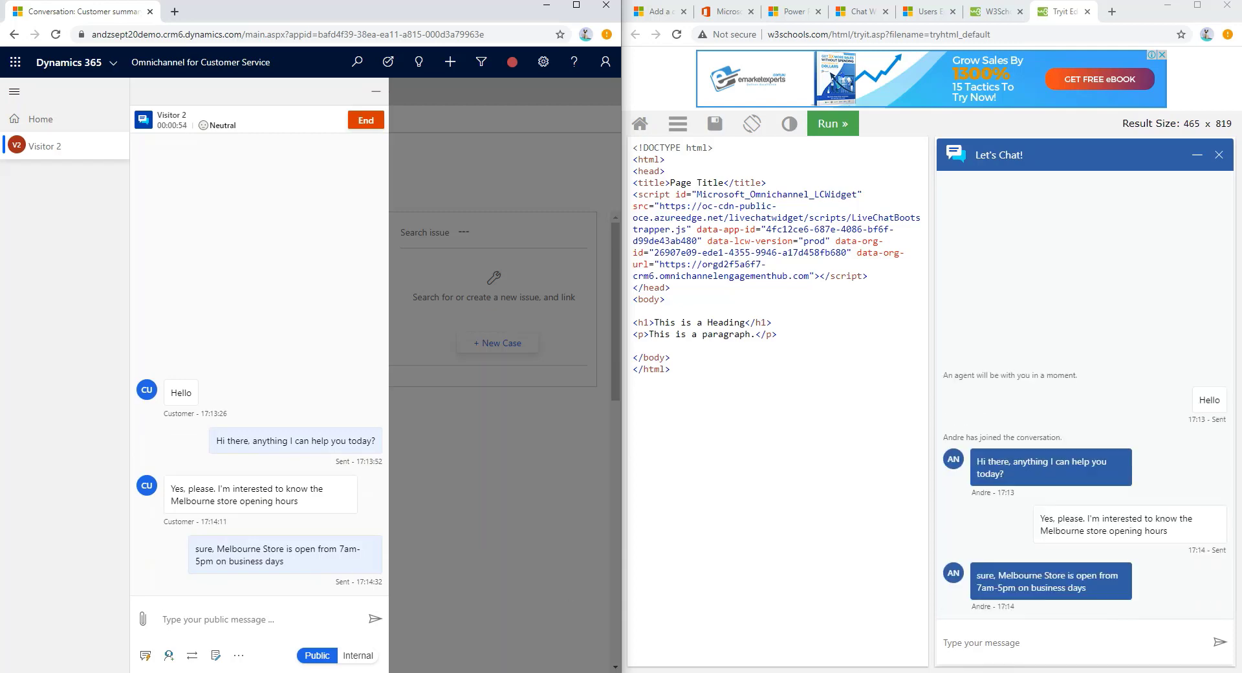
click(985, 643)
text(great)
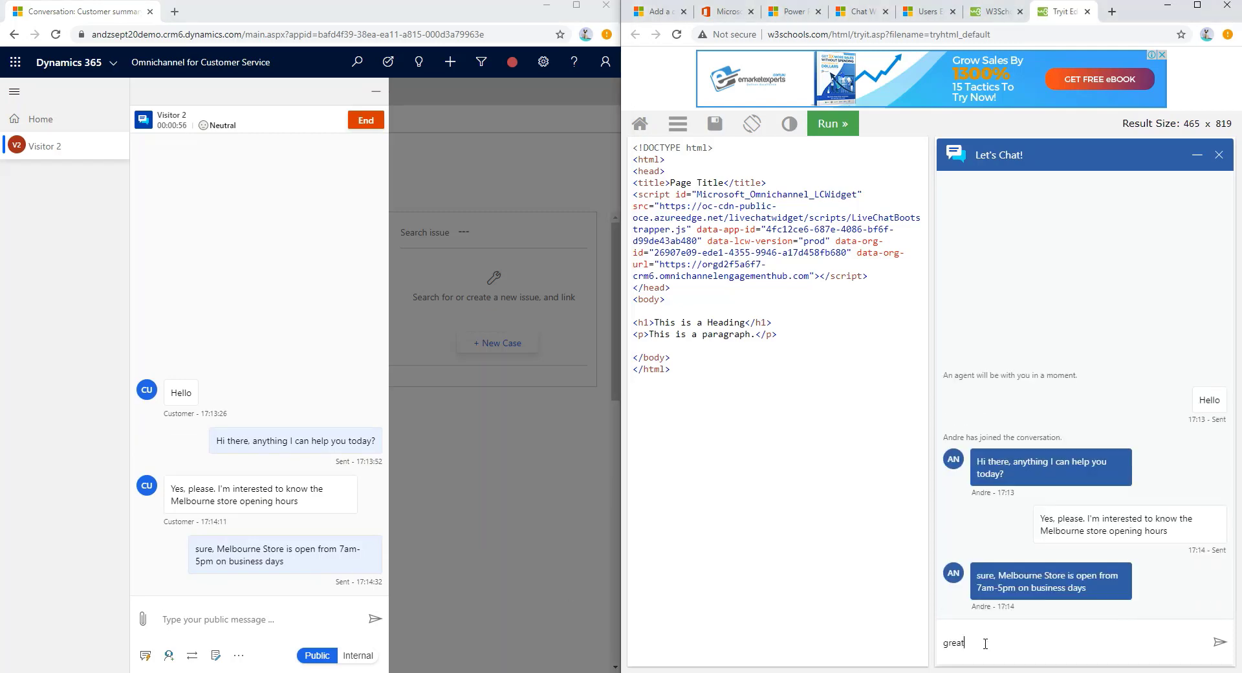
text(, thanks)
key(Return)
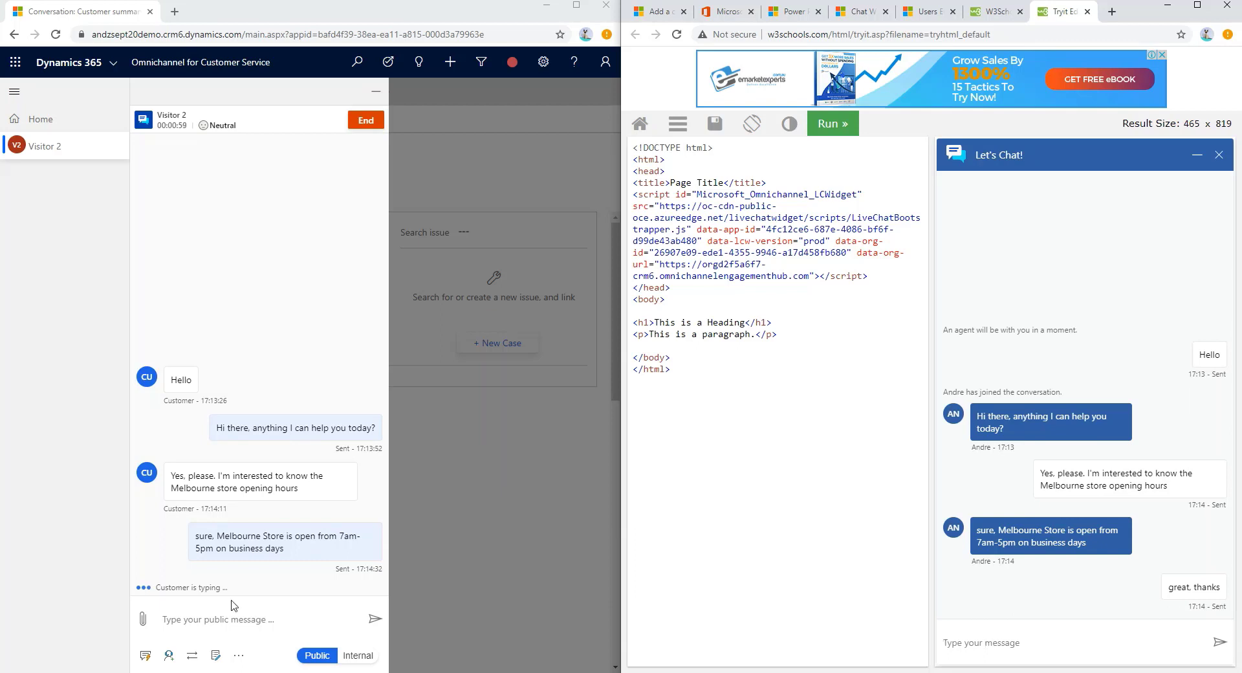
Offer further help, receive 'all good thanks', and close with 'you're welcome'.
click(199, 617)
text(anyth)
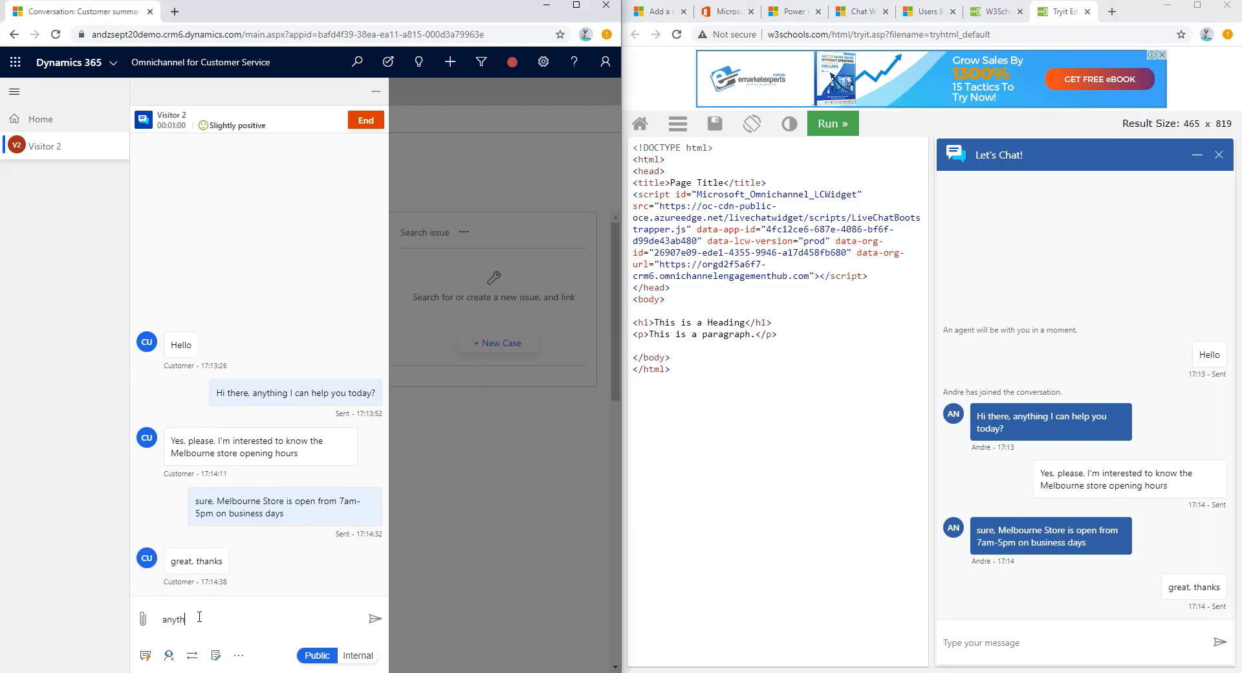
text(ing that I can hel)
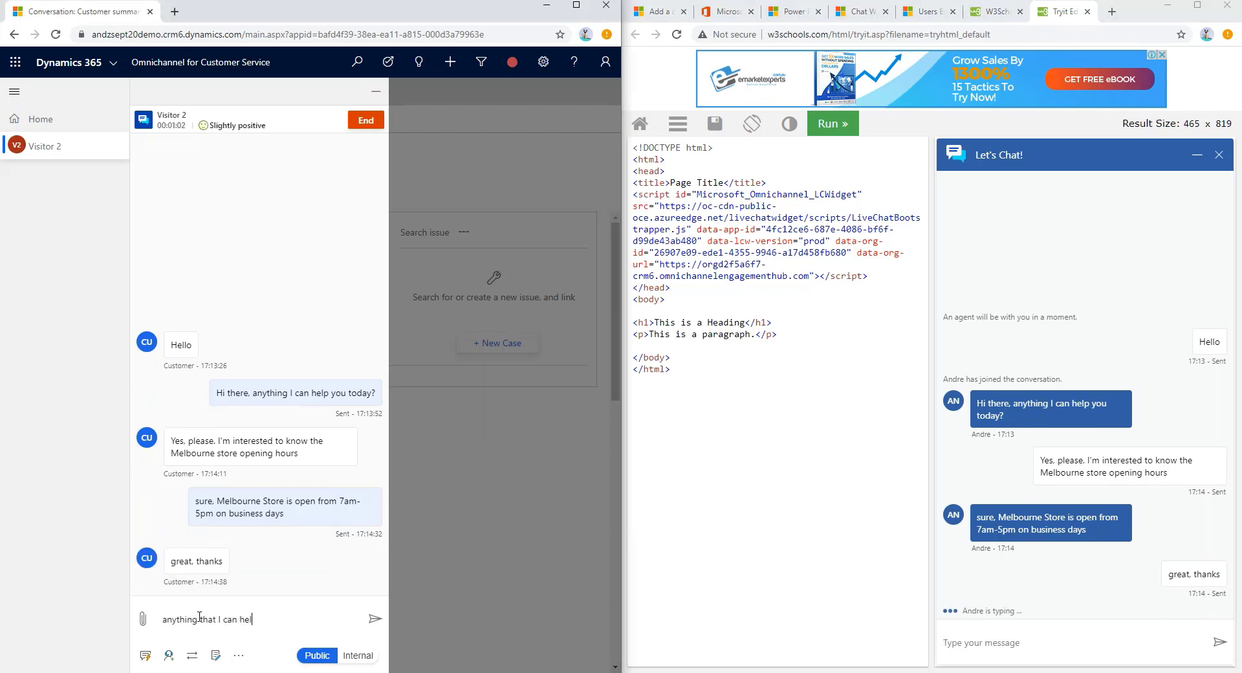
text(p you wiot)
key(Return)
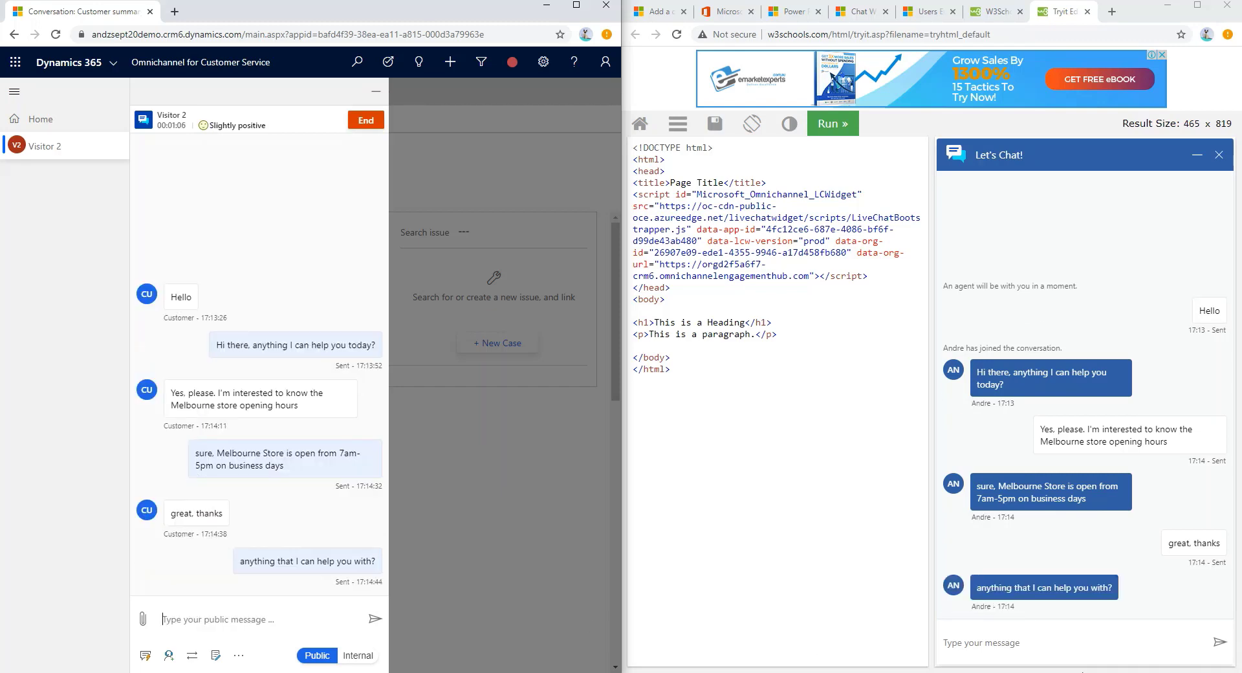
click(1064, 655)
text(all good thanks)
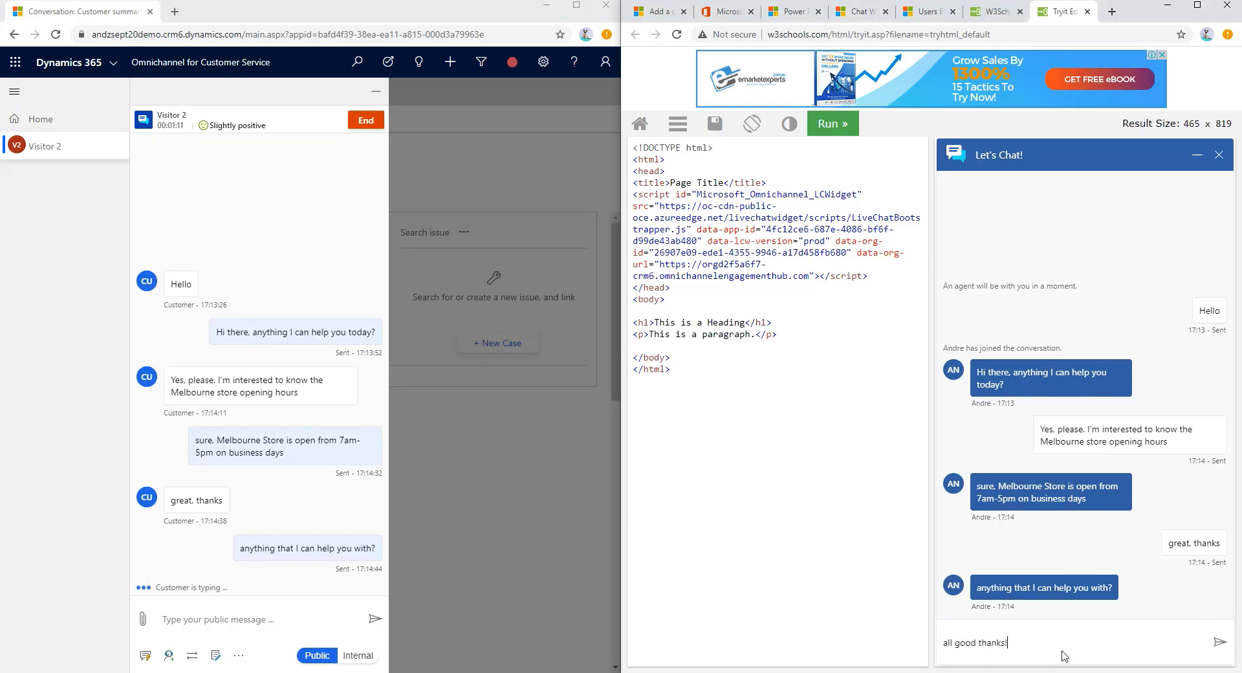
key(Return)
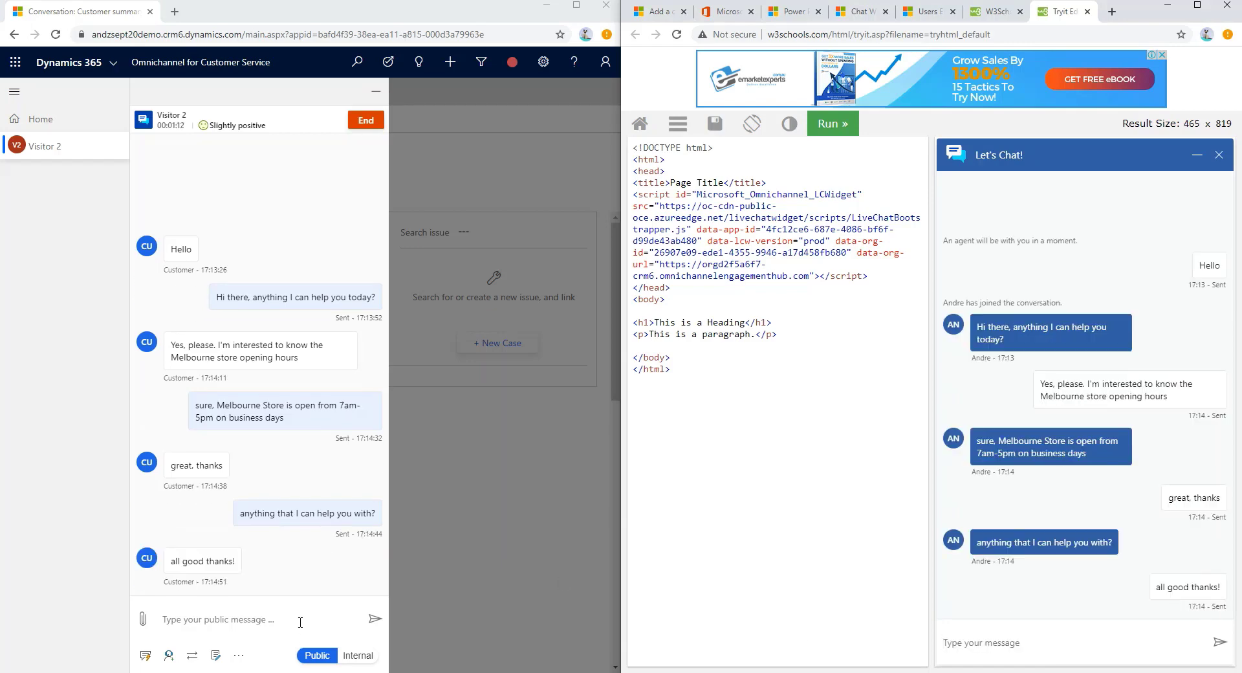
click(300, 622)
text(you'r)
key(BackSpace)
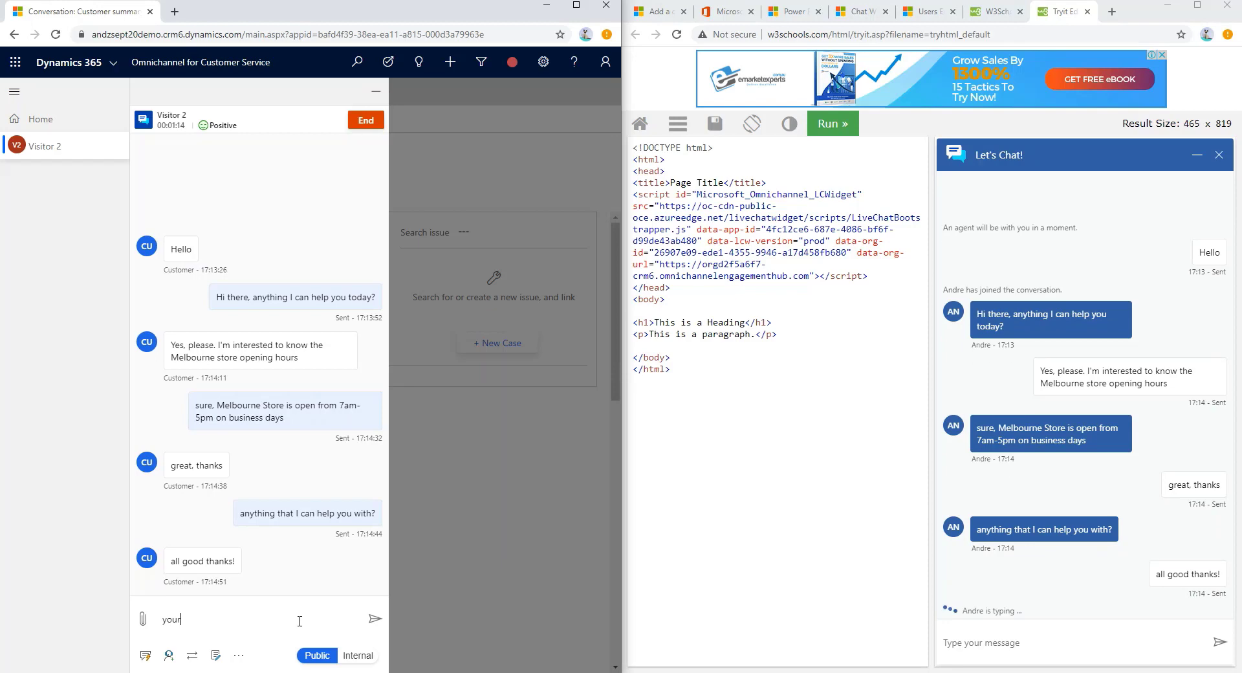
text('re welcome)
key(Return)
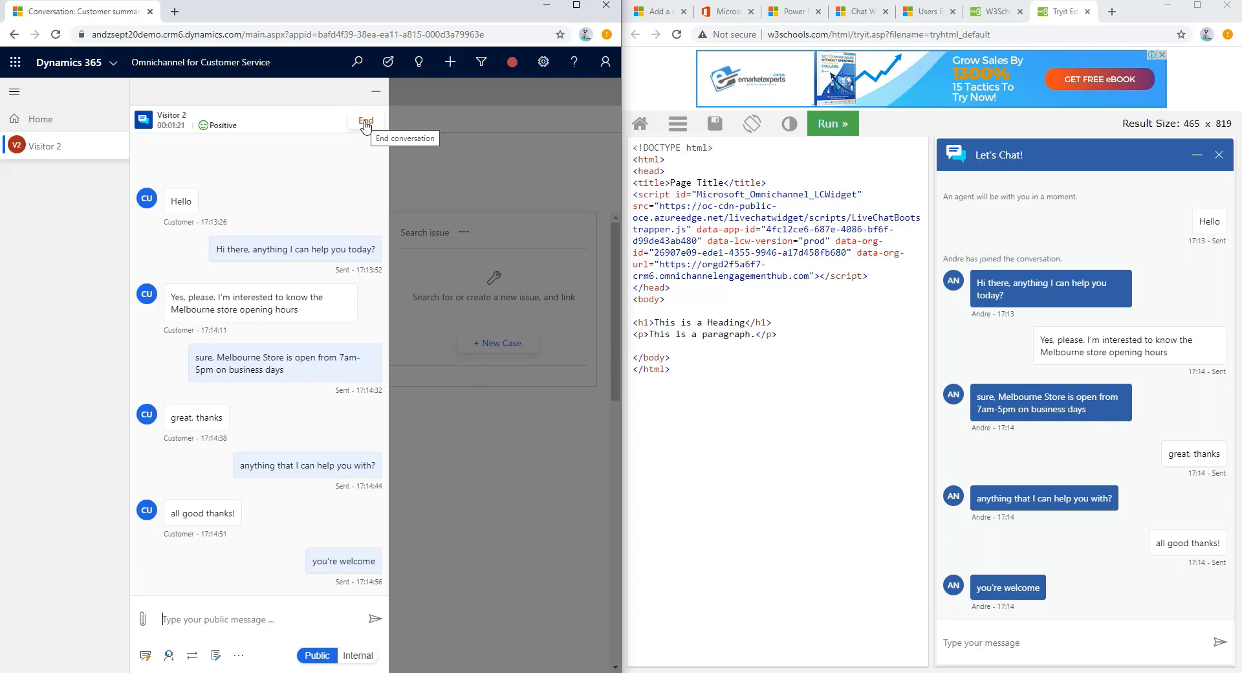
End the Visitor 2 conversation and close the chat window on the test page.
click(365, 125)
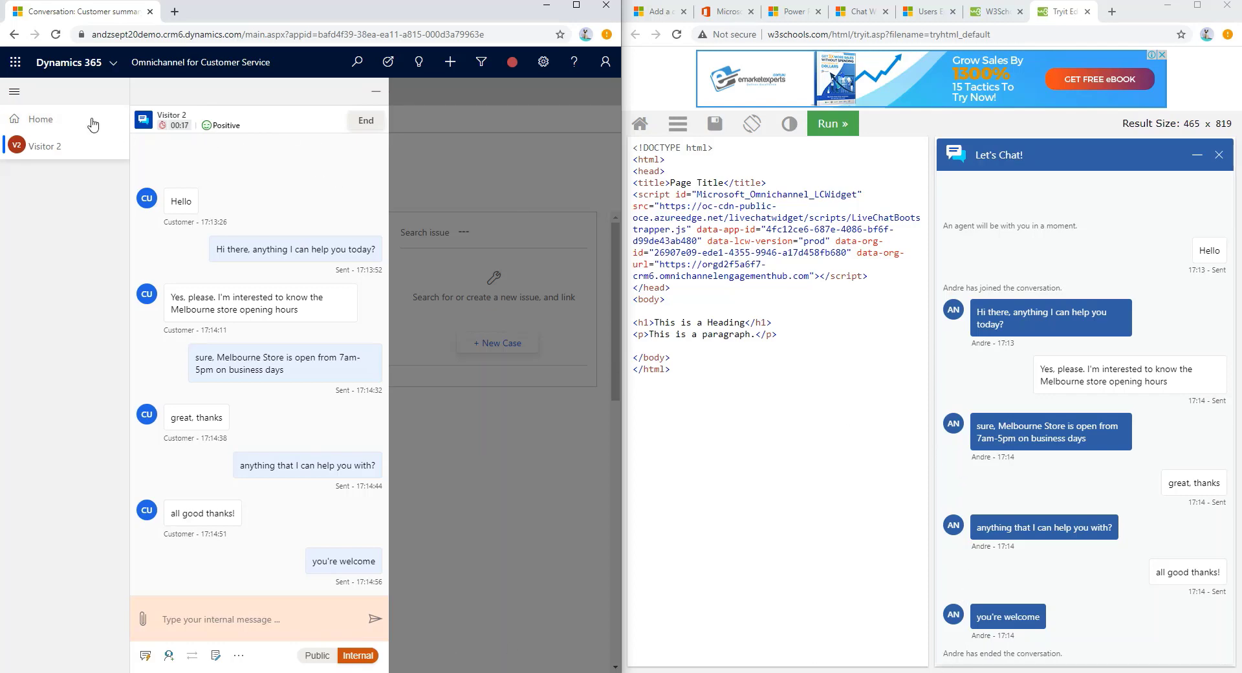
click(1219, 155)
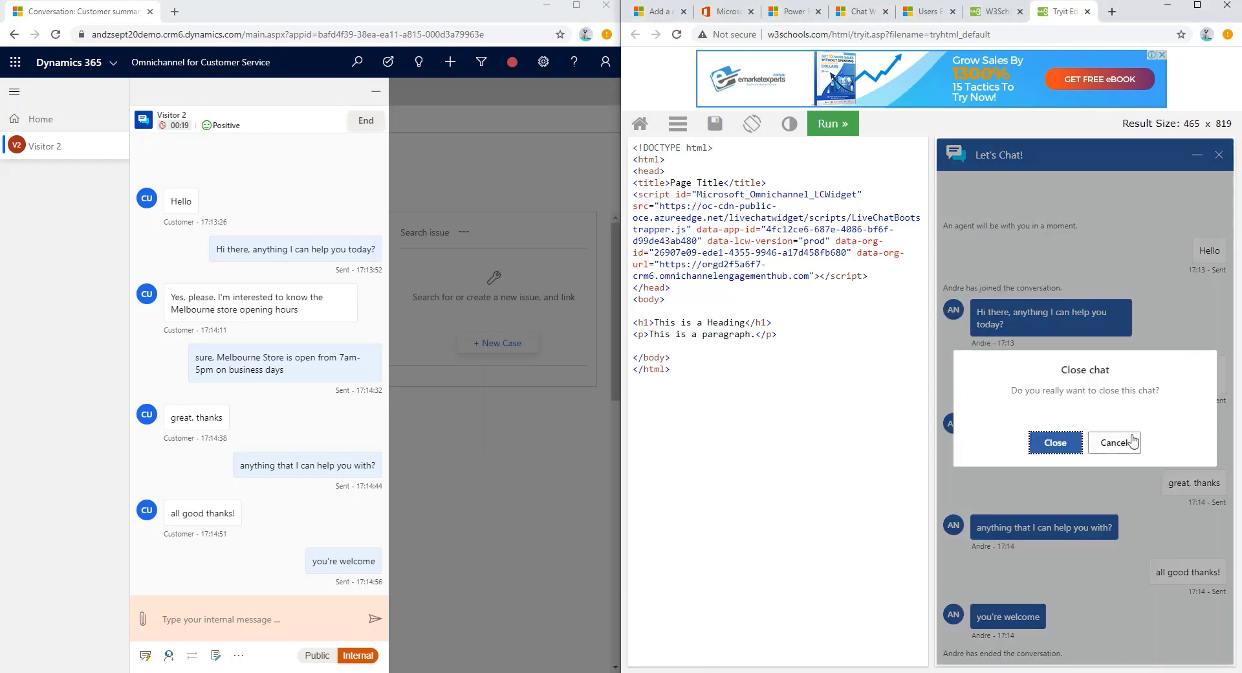
click(1054, 441)
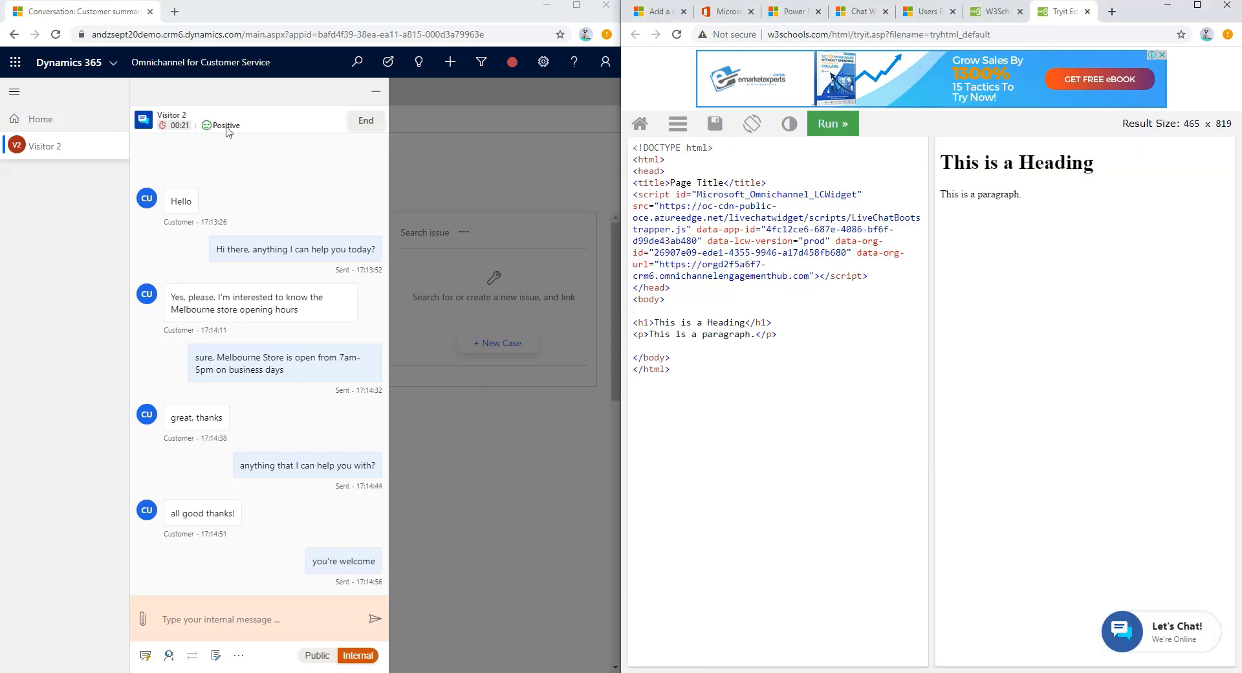